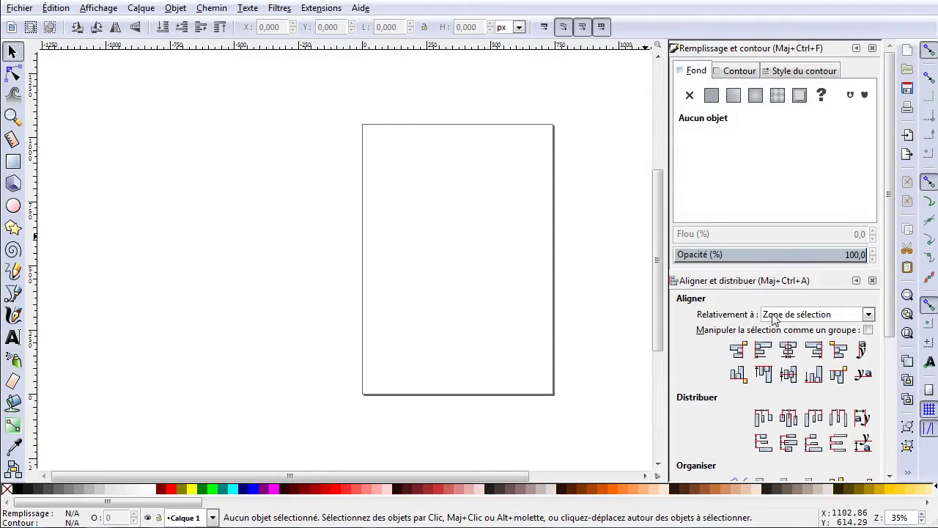
- Close the Align and Distribute dialog docked under Fill and Stroke
{"action": "left_click", "coordinate": [873, 283]}
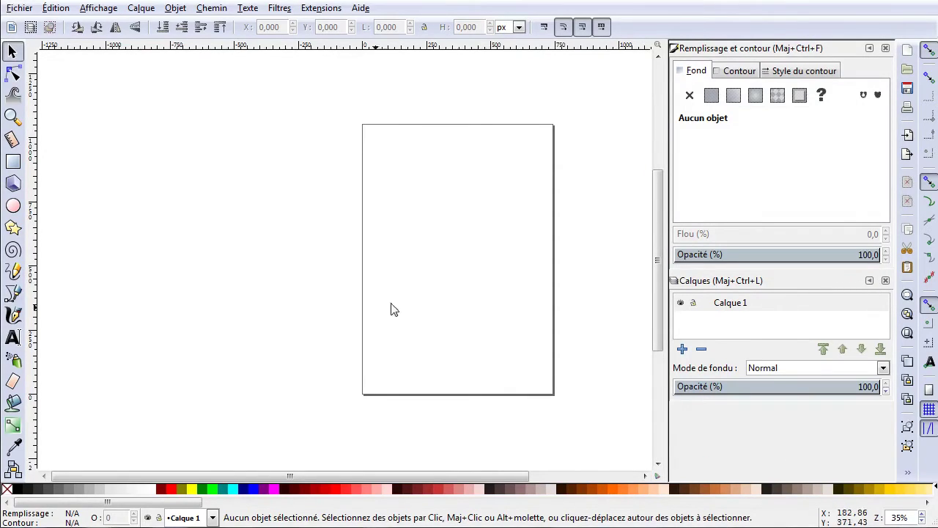
{"action": "scroll", "coordinate": [416, 237], "scroll_direction": "up", "scroll_amount": 1}
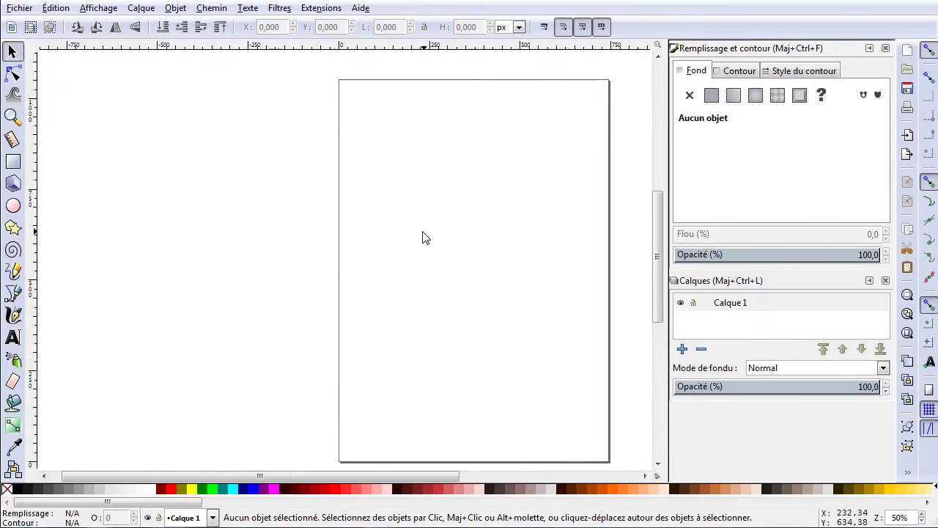
{"action": "left_click_drag", "start_coordinate": [341, 475], "coordinate": [426, 475]}
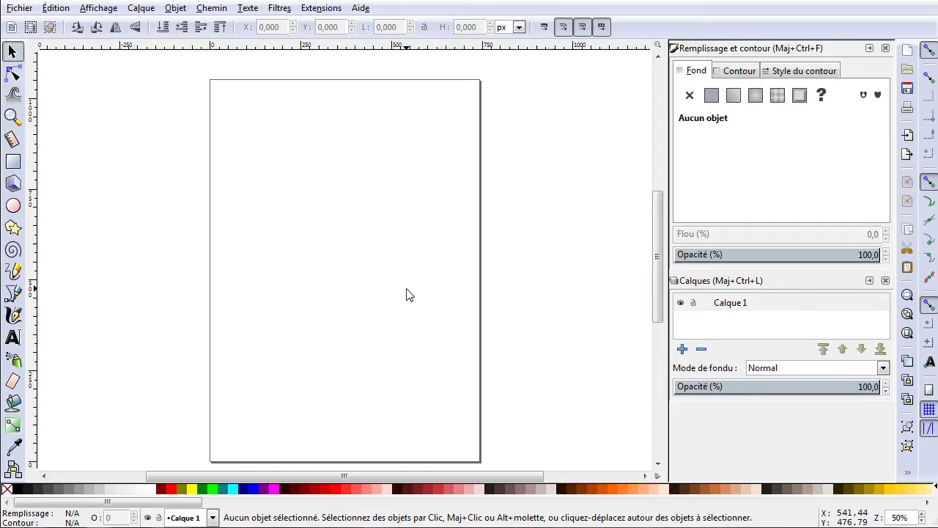
{"action": "left_click_drag", "start_coordinate": [657, 236], "coordinate": [657, 245]}
{"action": "scroll", "coordinate": [657, 241], "scroll_direction": "up", "scroll_amount": 1}
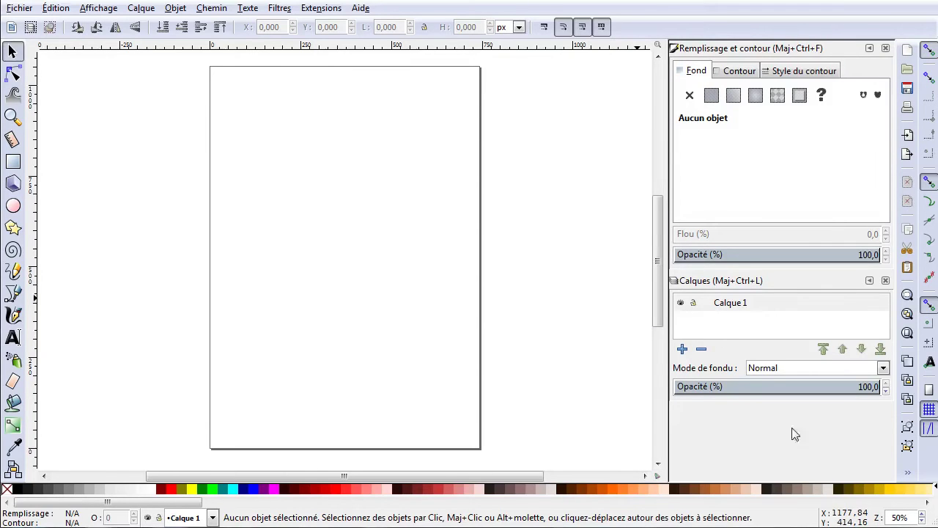
- Open the document properties and switch the custom page size units to px
{"action": "left_click", "coordinate": [22, 9]}
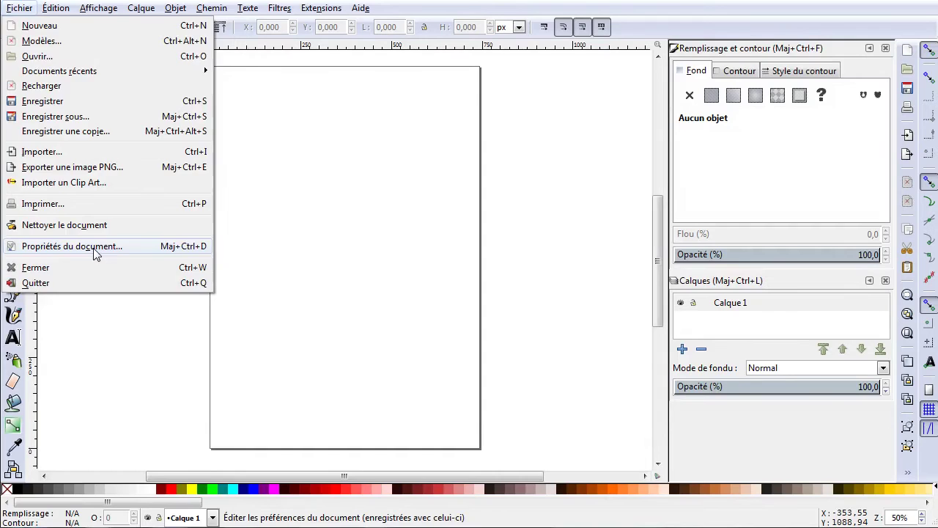
{"action": "left_click", "coordinate": [72, 247]}
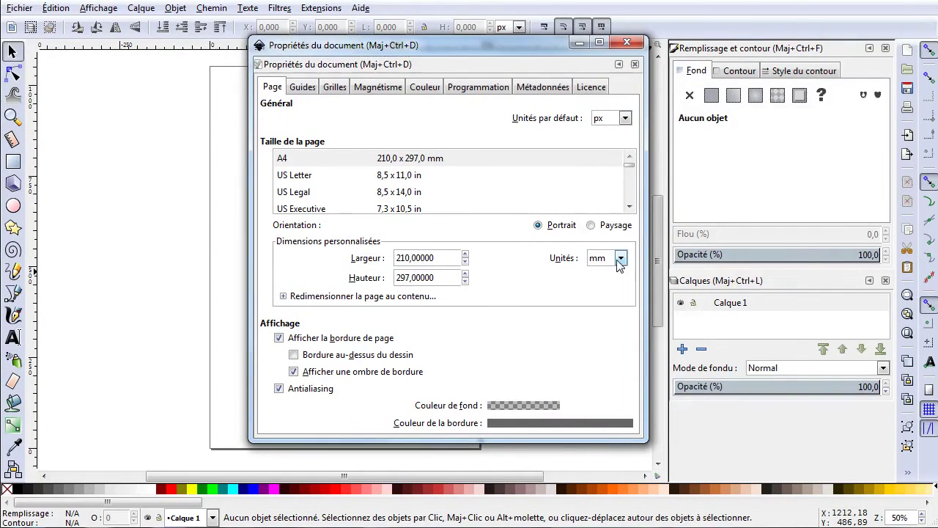
{"action": "left_click", "coordinate": [621, 258]}
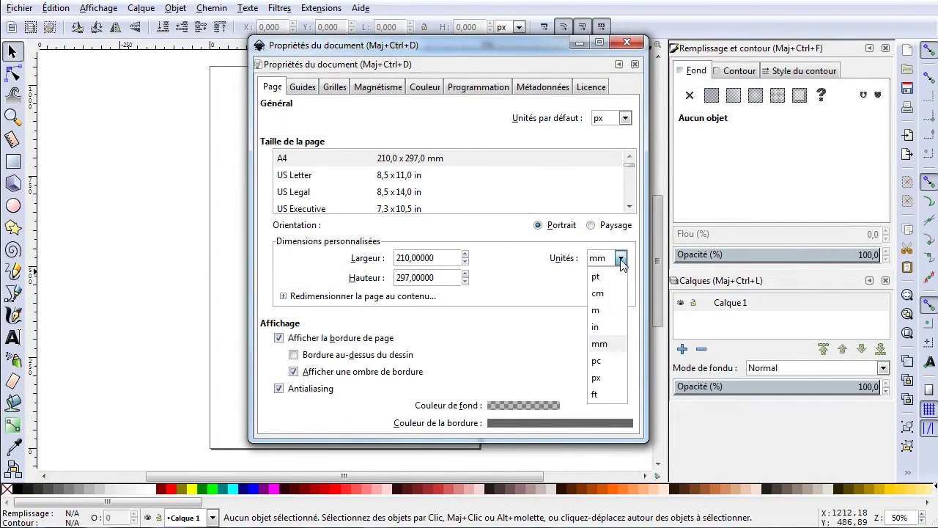
{"action": "left_click", "coordinate": [599, 377]}
- Set the custom page size to 800 px wide and 600 px high, and close the document properties
{"action": "left_click", "coordinate": [446, 258]}
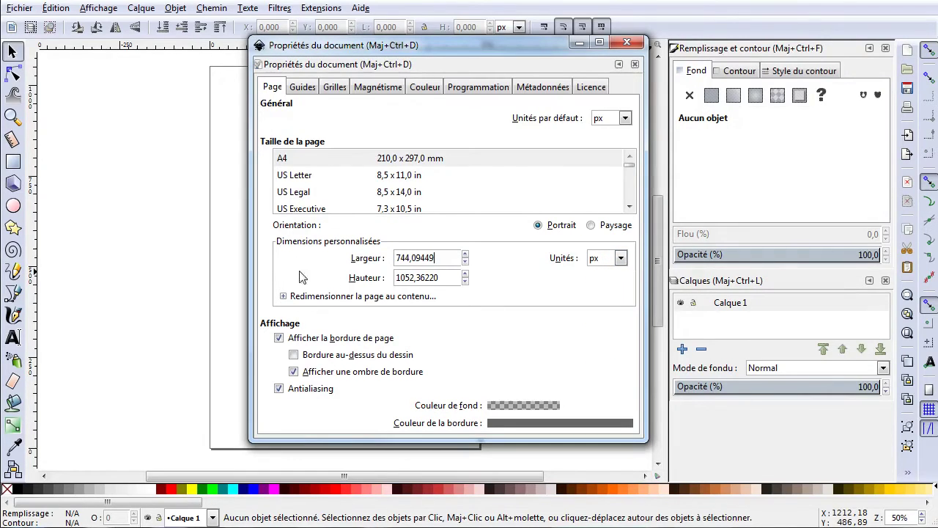
{"action": "key", "text": "ctrl+a"}
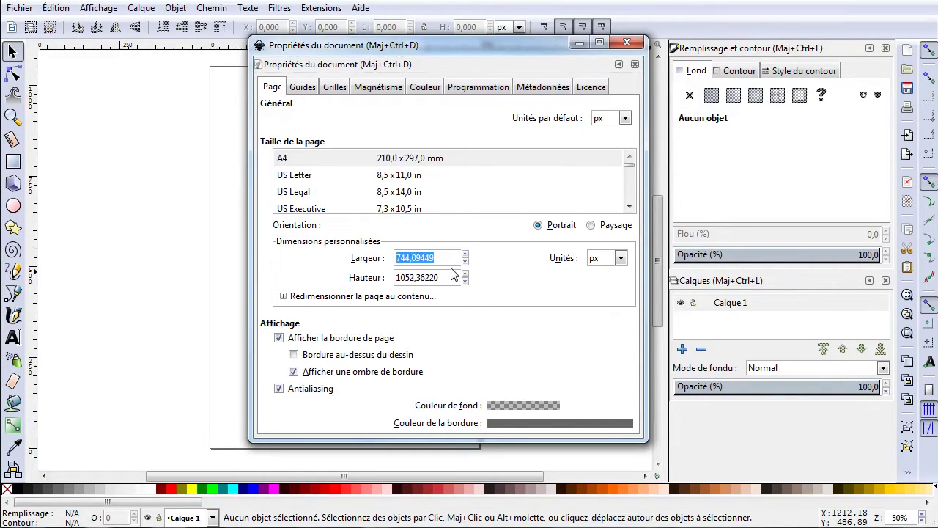
{"action": "type", "text": "800"}
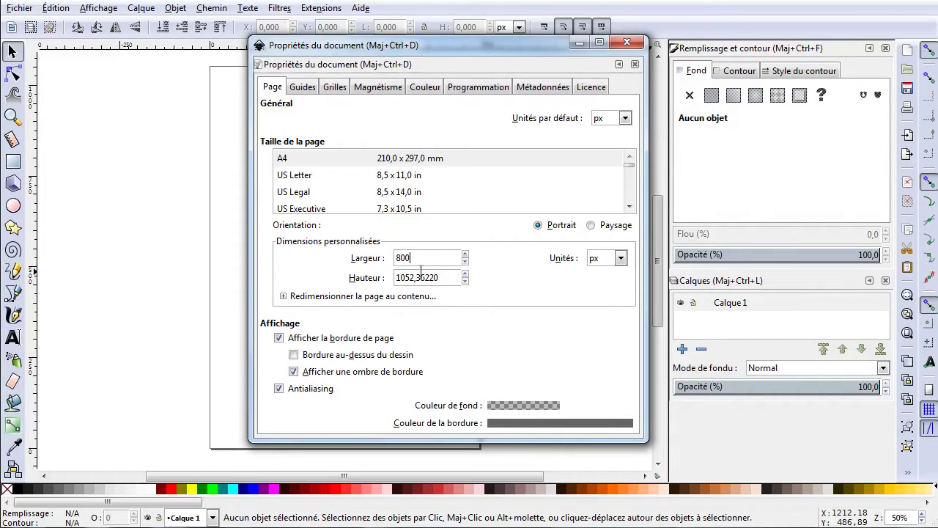
{"action": "left_click", "coordinate": [447, 278]}
{"action": "double_click", "coordinate": [449, 275]}
{"action": "type", "text": "600"}
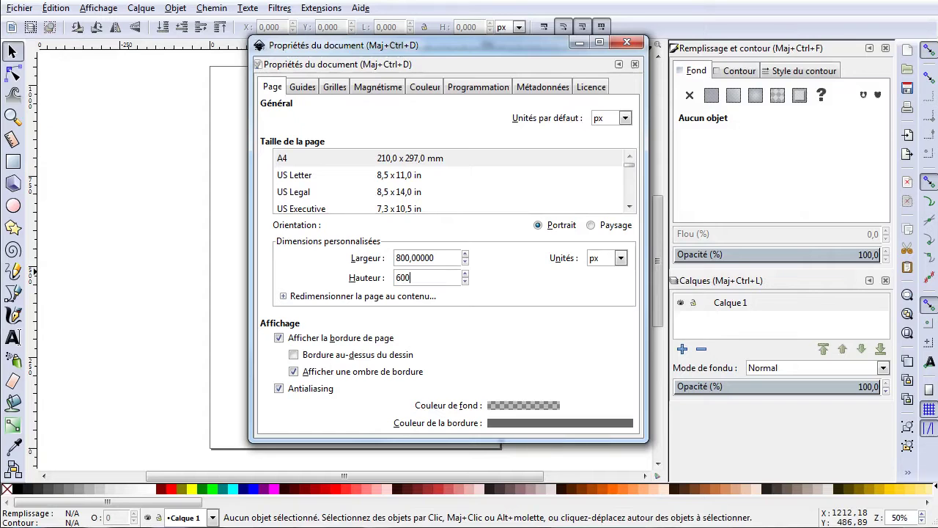
{"action": "left_click", "coordinate": [541, 292]}
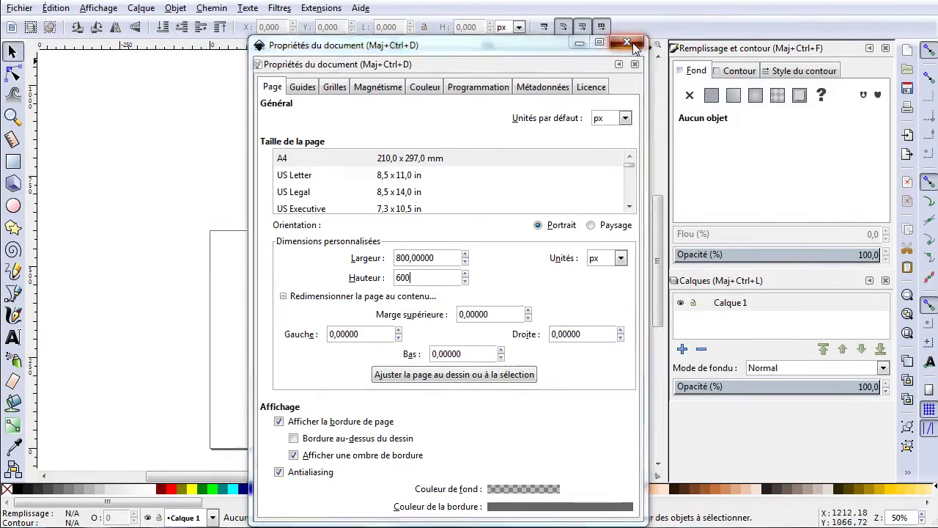
{"action": "left_click", "coordinate": [627, 42]}
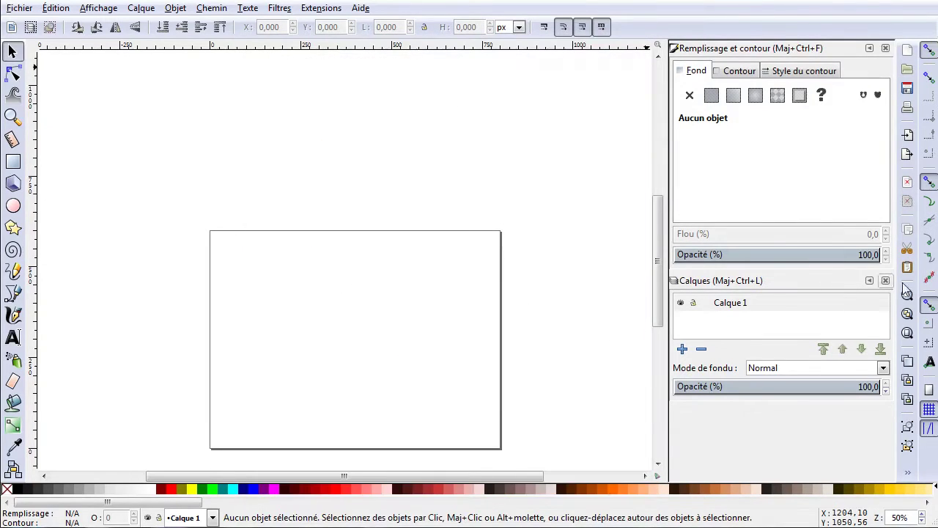
{"action": "left_click", "coordinate": [908, 333]}
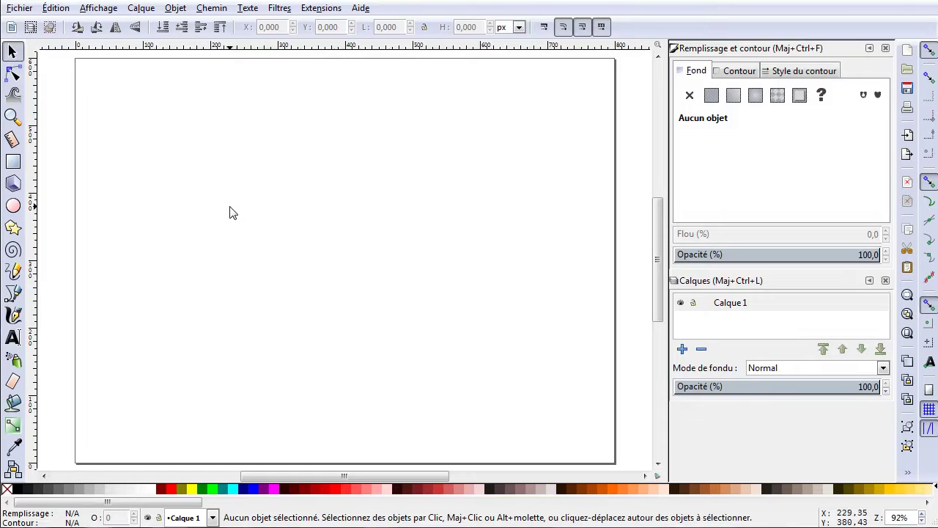
- Draw an unfilled rectangle about 397 × 125 px in the page's upper half and deselect it
{"action": "left_click_drag", "start_coordinate": [107, 502], "coordinate": [40, 505]}
{"action": "left_click", "coordinate": [13, 167]}
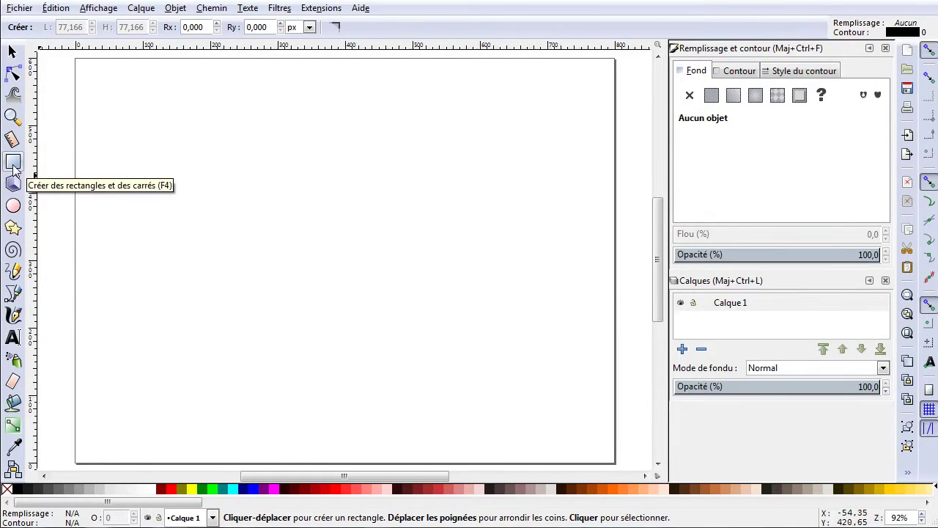
{"action": "left_click_drag", "start_coordinate": [156, 180], "coordinate": [425, 264]}
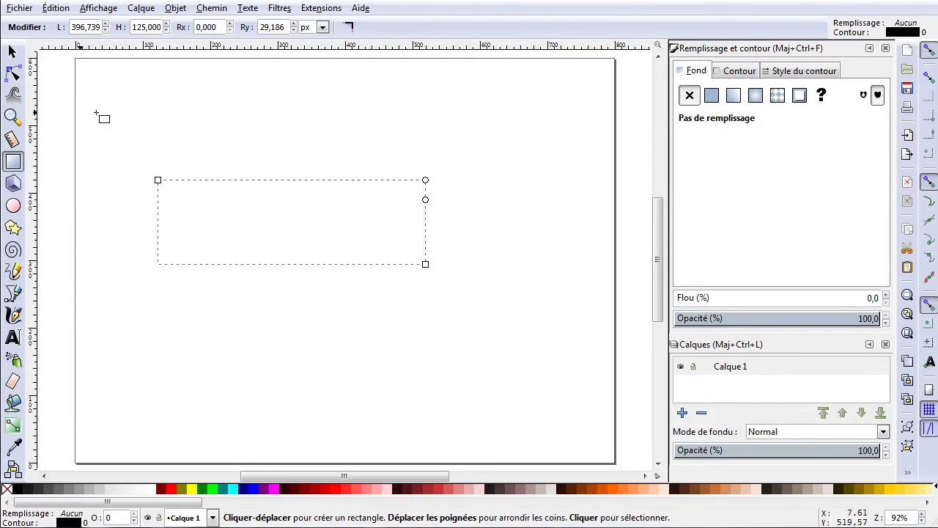
{"action": "left_click", "coordinate": [13, 51]}
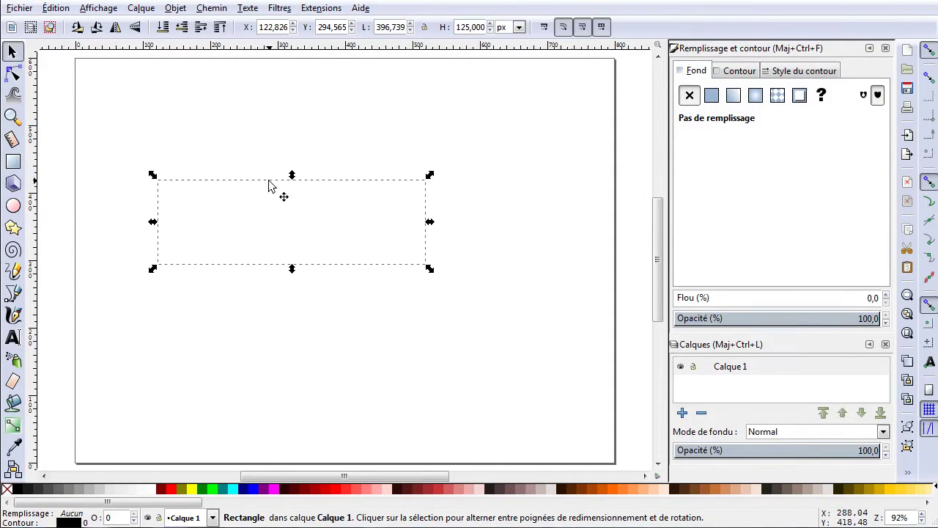
{"action": "left_click", "coordinate": [319, 418]}
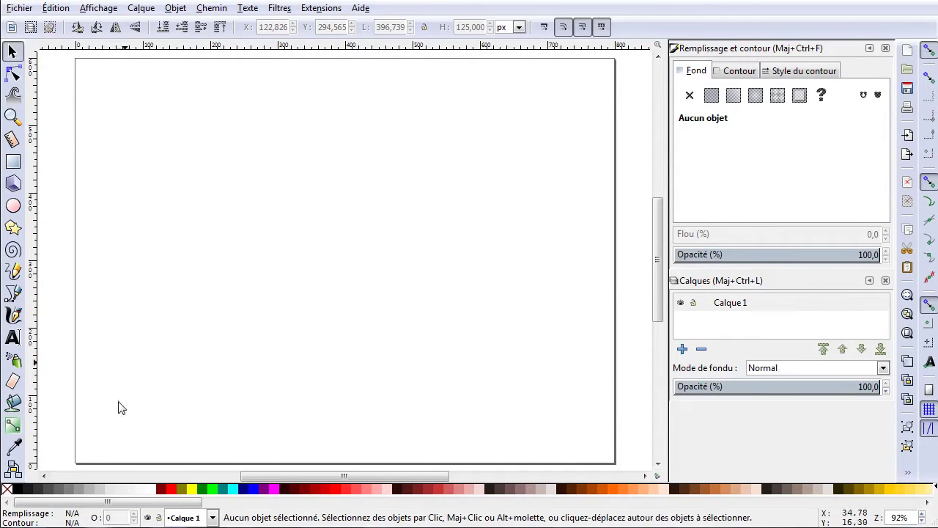
{"action": "left_click", "coordinate": [13, 162]}
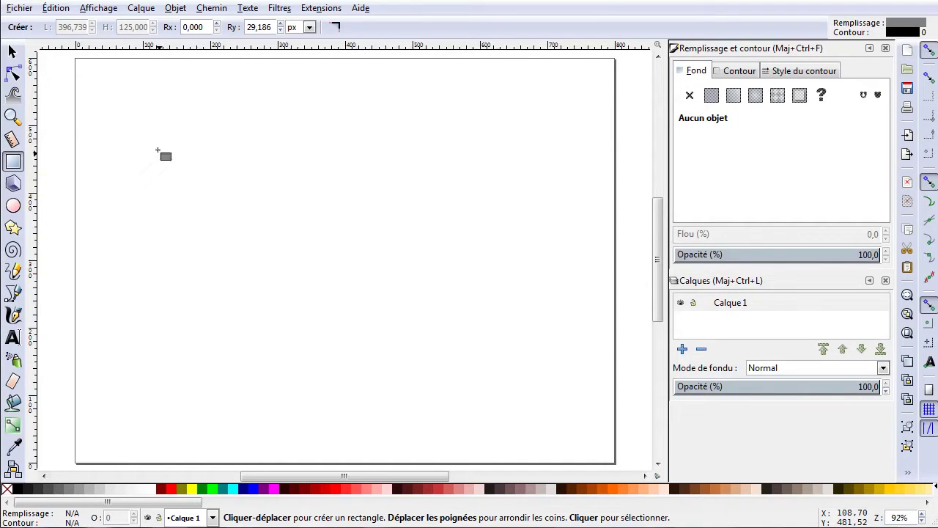
{"action": "mouse_move", "coordinate": [165, 168]}
{"action": "left_mouse_down"}
{"action": "mouse_move", "coordinate": [433, 203]}
{"action": "mouse_move", "coordinate": [435, 213]}
{"action": "mouse_move", "coordinate": [445, 160]}
{"action": "left_mouse_up"}
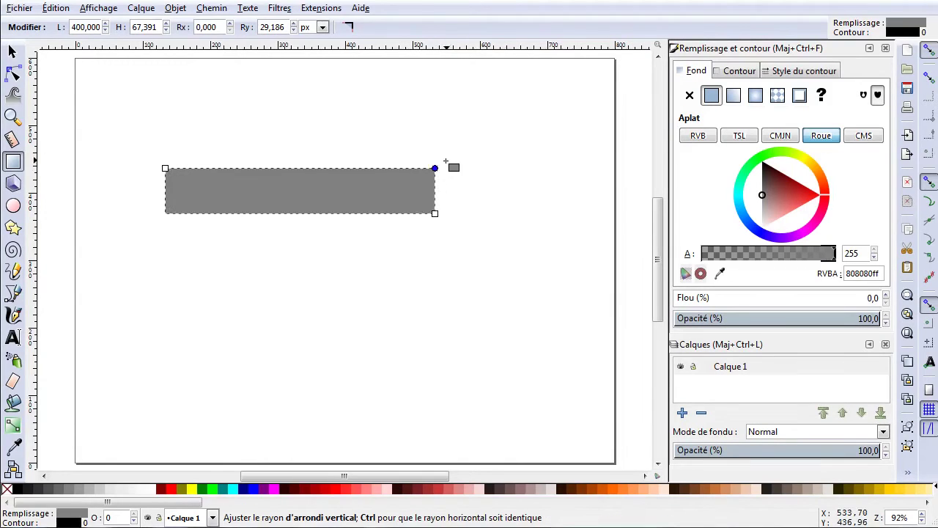
{"action": "key", "text": "s"}
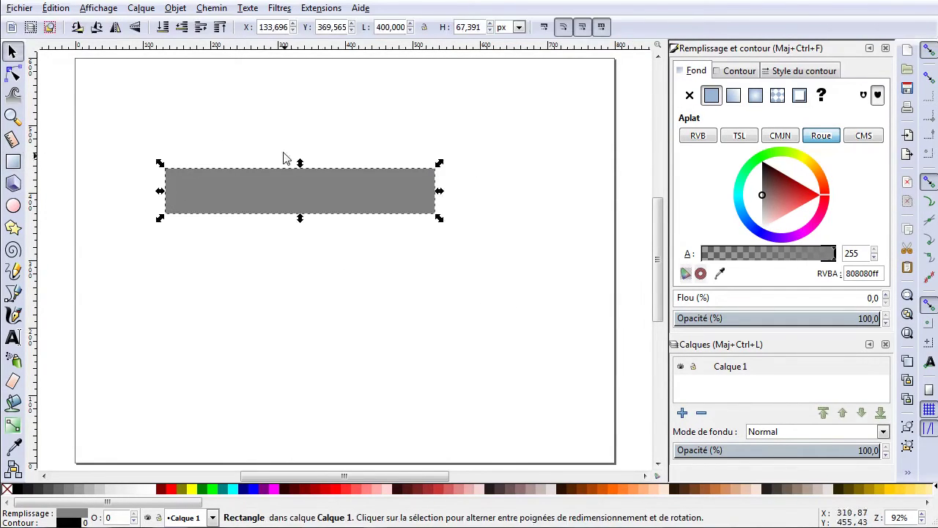
{"action": "left_click", "coordinate": [264, 197]}
{"action": "key", "text": "Delete"}
- Draw a grey rectangle about 423 × 67 px in the upper part of the page
{"action": "left_click", "coordinate": [13, 161]}
{"action": "left_click_drag", "start_coordinate": [145, 176], "coordinate": [430, 221]}
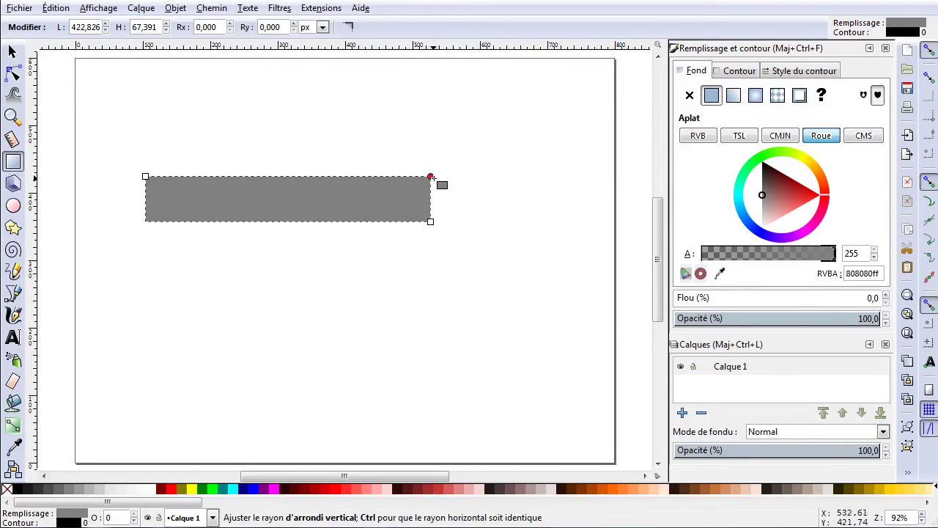
{"action": "mouse_move", "coordinate": [430, 176]}
{"action": "left_mouse_down"}
{"action": "mouse_move", "coordinate": [431, 200]}
{"action": "mouse_move", "coordinate": [431, 177]}
{"action": "mouse_move", "coordinate": [387, 178]}
{"action": "mouse_move", "coordinate": [437, 179]}
{"action": "mouse_move", "coordinate": [440, 168]}
{"action": "left_mouse_up"}
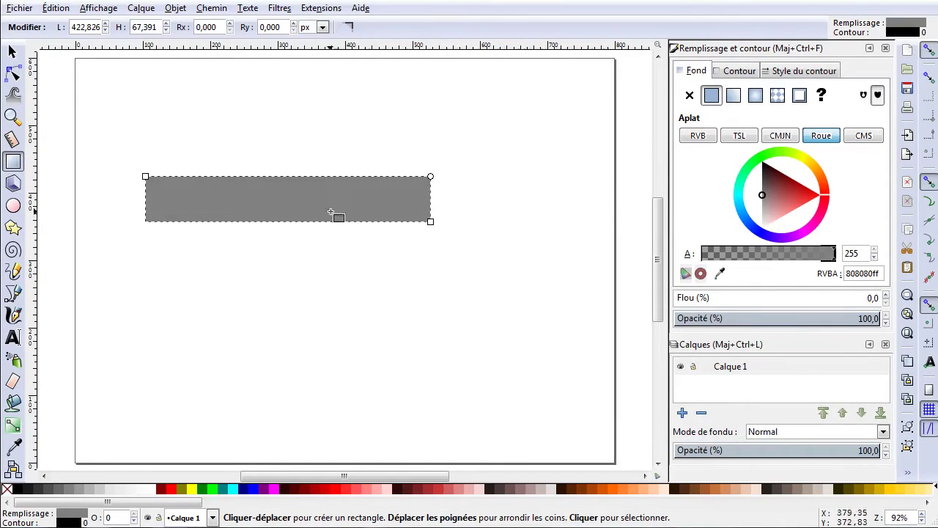
- Resize the grey rectangle to about 334 × 61 px and move it to about X 240, Y 354
{"action": "left_click", "coordinate": [12, 52]}
{"action": "left_click_drag", "start_coordinate": [234, 205], "coordinate": [283, 214]}
{"action": "left_click_drag", "start_coordinate": [484, 208], "coordinate": [426, 217]}
{"action": "left_click_drag", "start_coordinate": [352, 204], "coordinate": [400, 203]}
{"action": "left_click_drag", "start_coordinate": [352, 234], "coordinate": [352, 229]}
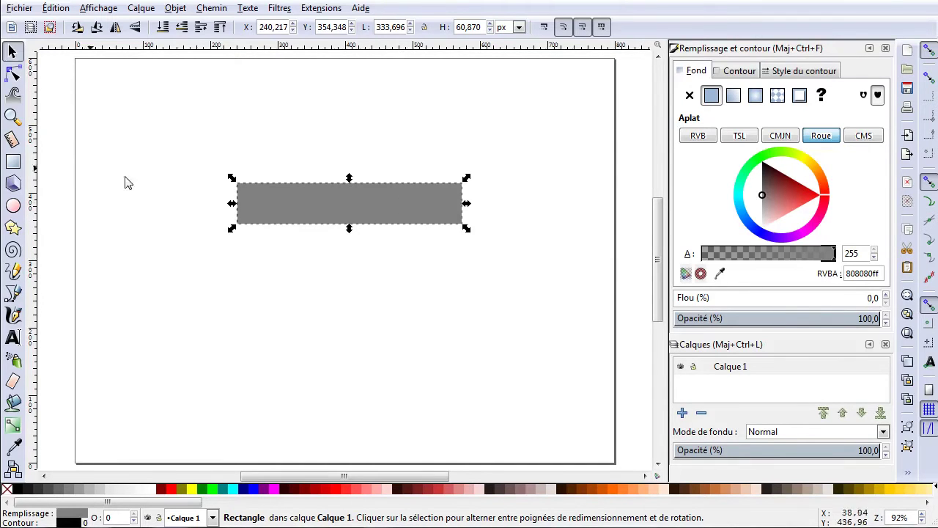
- Round the grey rectangle's corners and stretch its height to about 68 px
{"action": "left_click", "coordinate": [12, 163]}
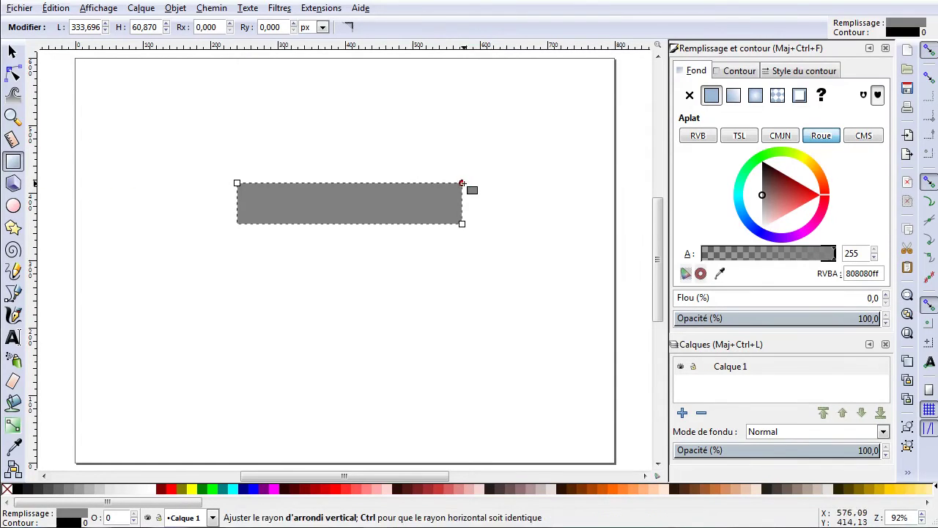
{"action": "left_click_drag", "start_coordinate": [461, 182], "coordinate": [470, 197]}
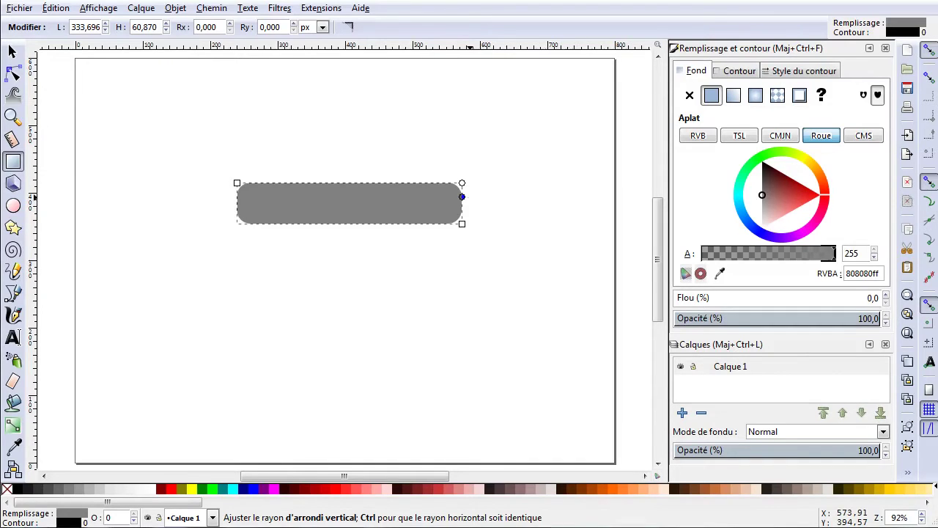
{"action": "left_click", "coordinate": [13, 51]}
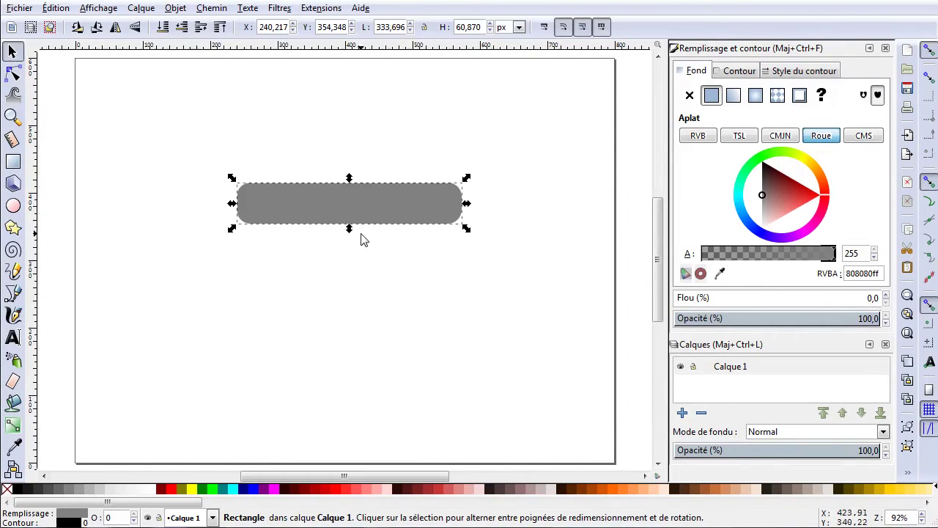
{"action": "left_click_drag", "start_coordinate": [348, 228], "coordinate": [351, 238]}
{"action": "left_click", "coordinate": [444, 296]}
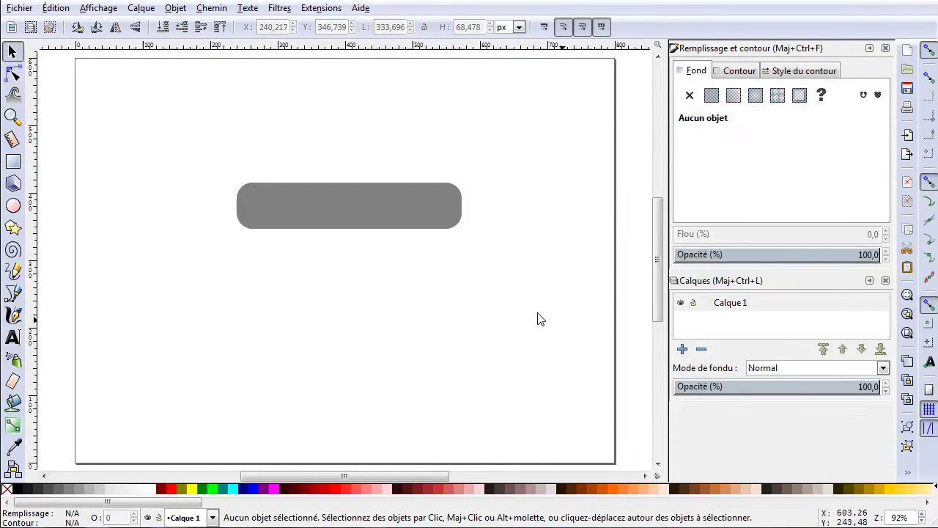
- Try fills #55D400 and #8DD35F on the rounded rectangle, settling on yellow-green #AAD400
{"action": "left_click", "coordinate": [439, 203]}
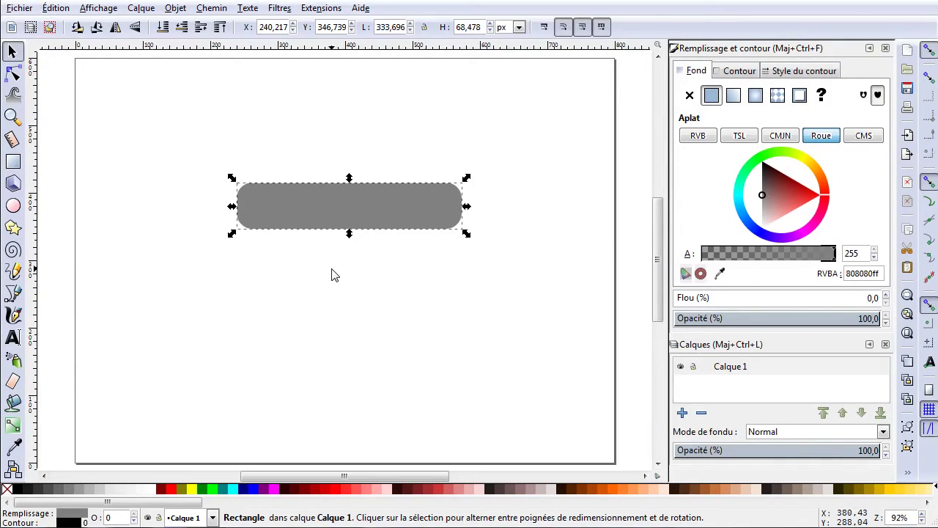
{"action": "left_click_drag", "start_coordinate": [130, 503], "coordinate": [361, 500]}
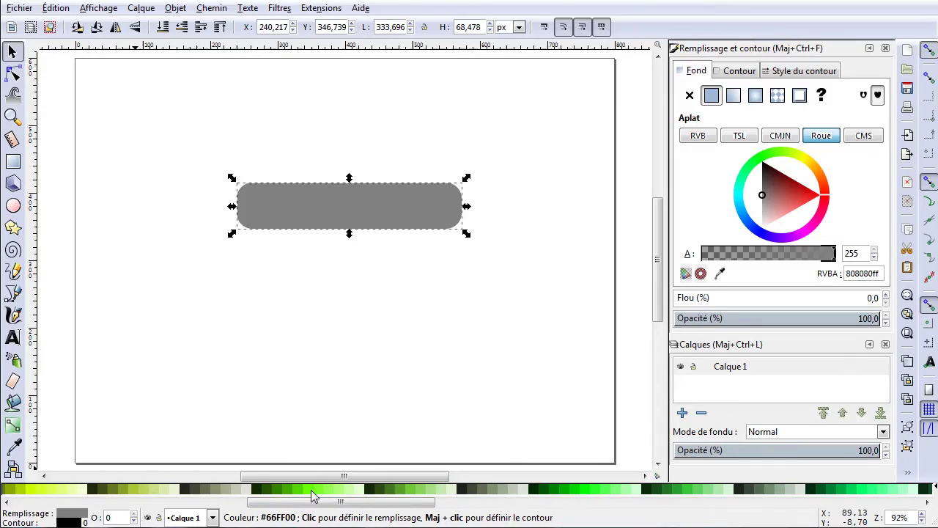
{"action": "left_click_drag", "start_coordinate": [297, 504], "coordinate": [270, 502]}
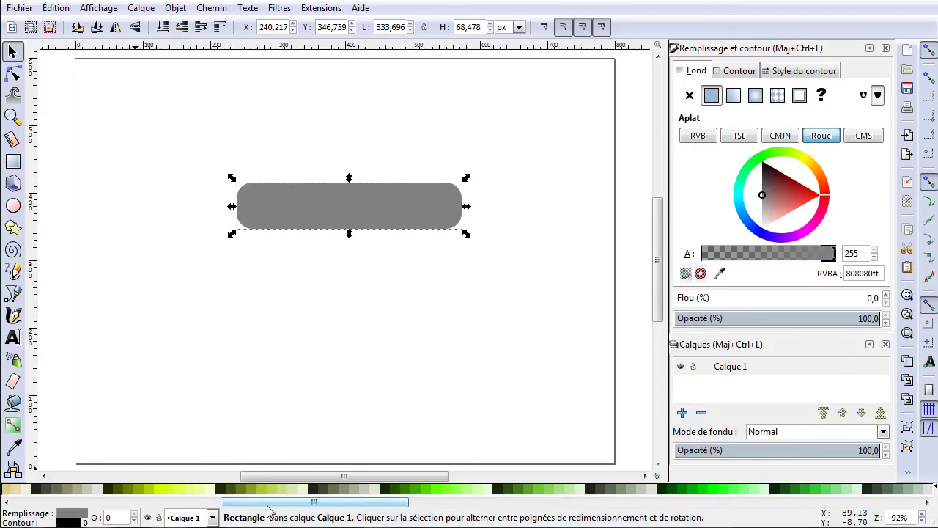
{"action": "left_click", "coordinate": [432, 490]}
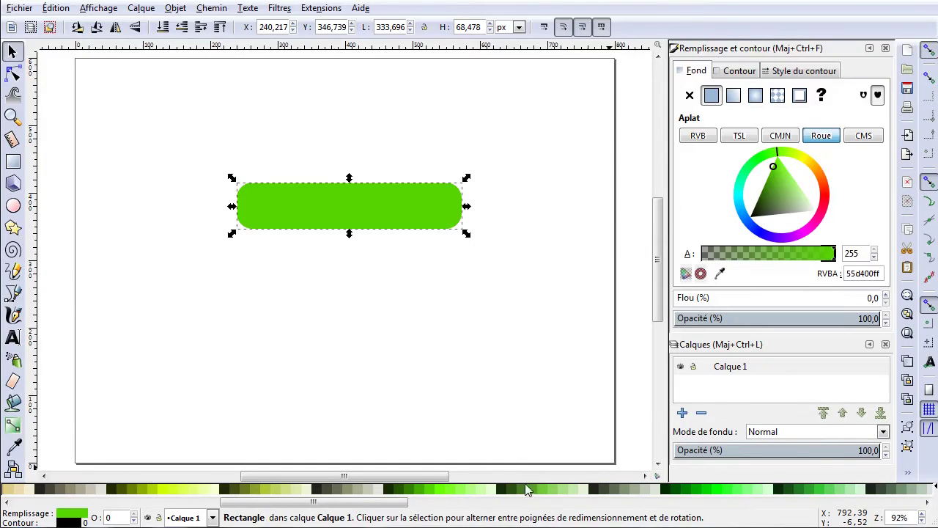
{"action": "left_click", "coordinate": [545, 489]}
{"action": "left_click", "coordinate": [556, 487]}
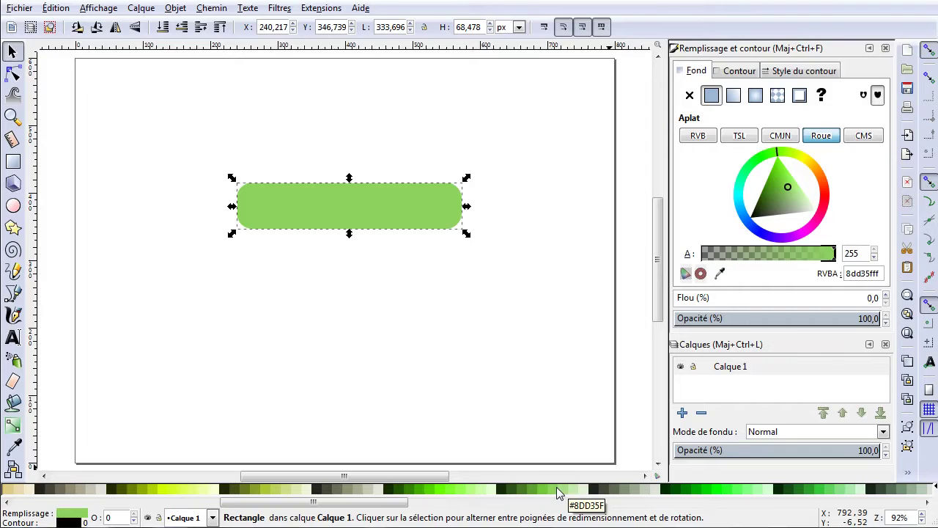
{"action": "scroll", "coordinate": [293, 500], "scroll_direction": "left", "scroll_amount": 3}
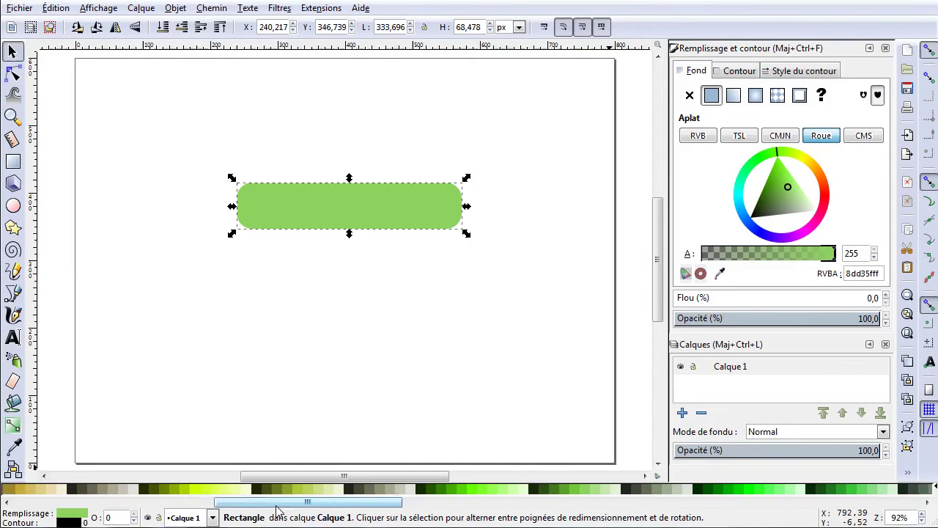
{"action": "left_click", "coordinate": [176, 489]}
{"action": "left_click", "coordinate": [186, 491]}
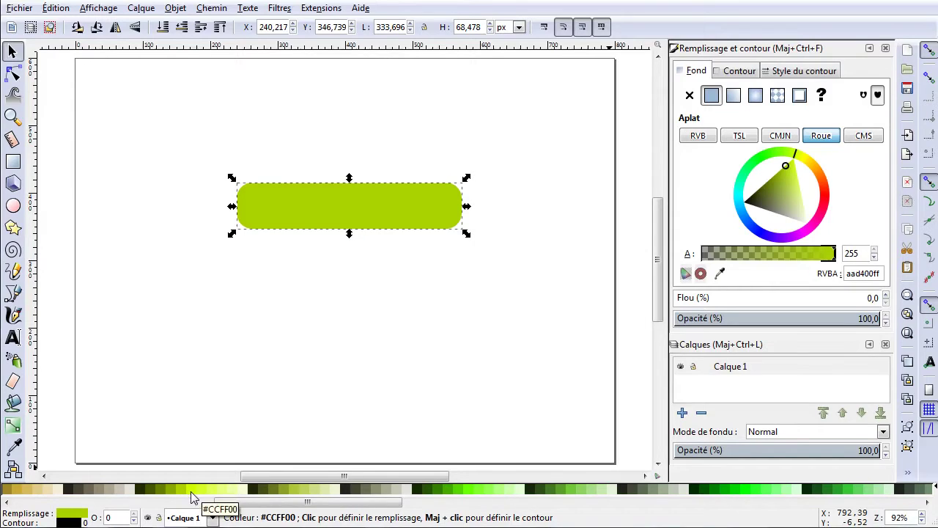
{"action": "left_click_drag", "start_coordinate": [286, 506], "coordinate": [230, 505]}
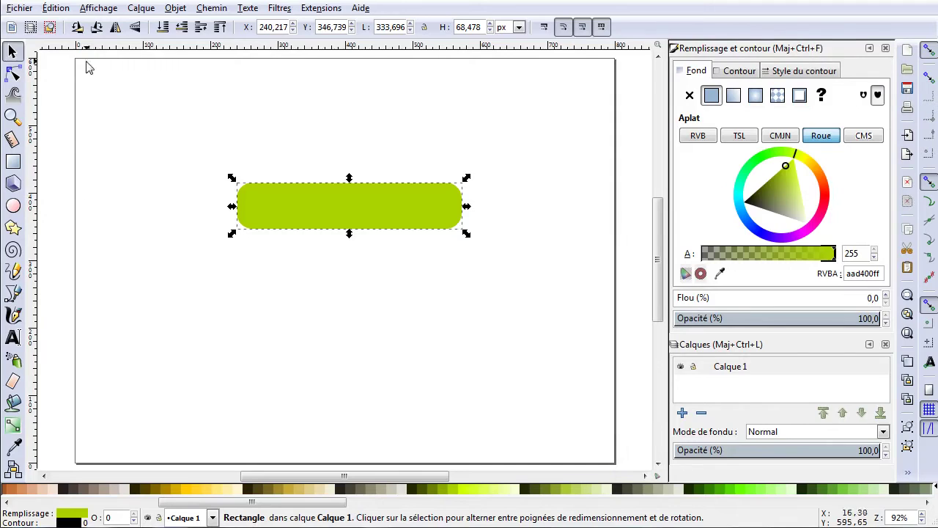
{"action": "left_click", "coordinate": [99, 9]}
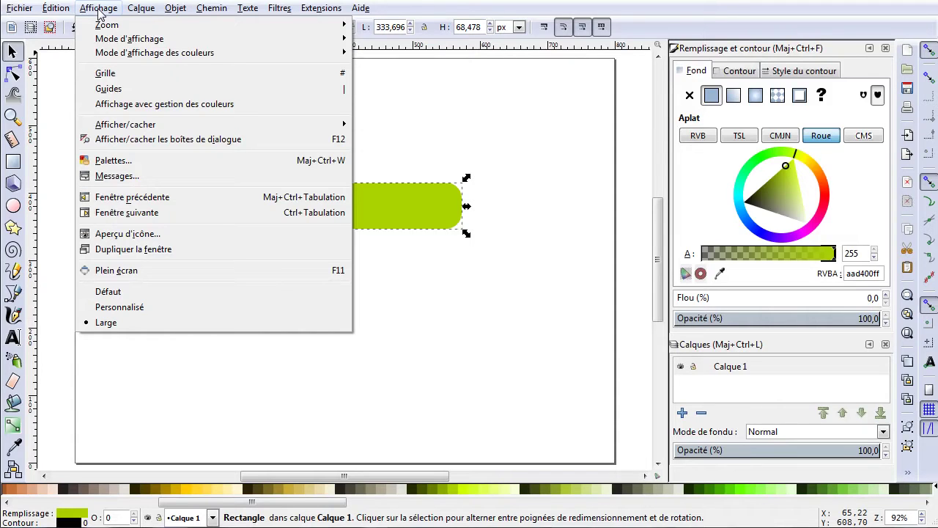
{"action": "left_click", "coordinate": [141, 8]}
{"action": "left_click", "coordinate": [175, 8]}
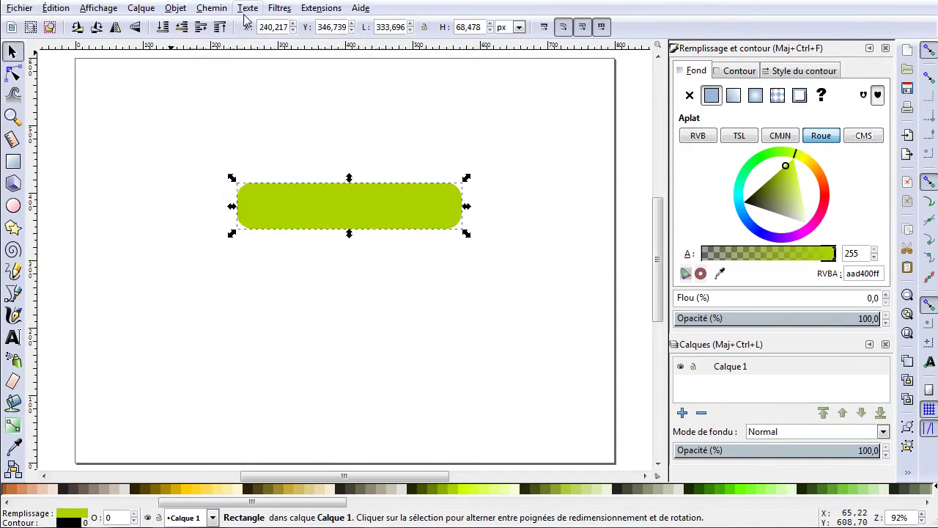
- Close the Fill and Stroke dialog and reopen it for the rounded rectangle
{"action": "left_click", "coordinate": [888, 49]}
{"action": "left_click", "coordinate": [886, 48]}
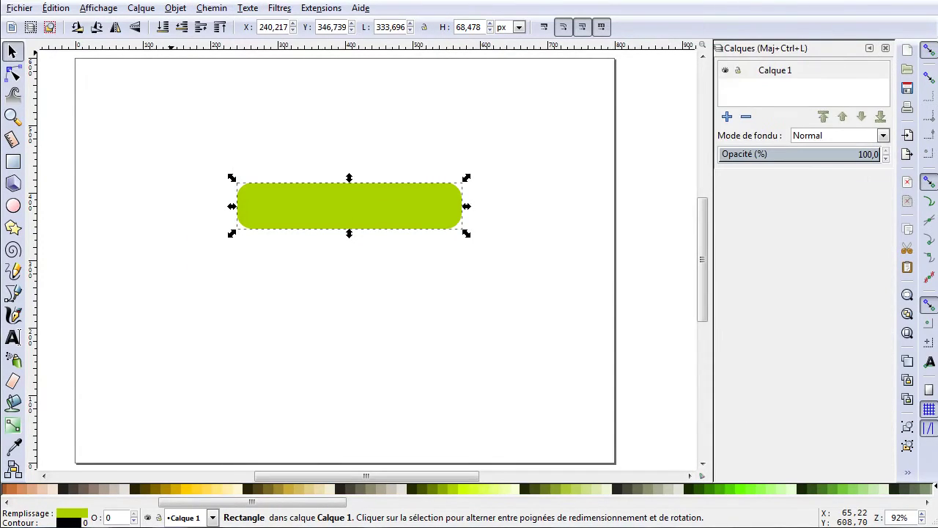
{"action": "left_click", "coordinate": [176, 9]}
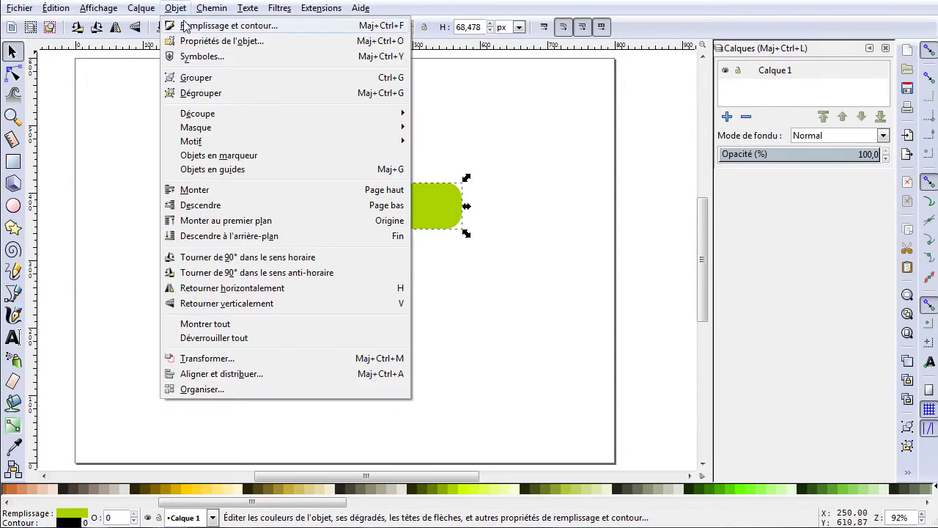
{"action": "left_click", "coordinate": [184, 28]}
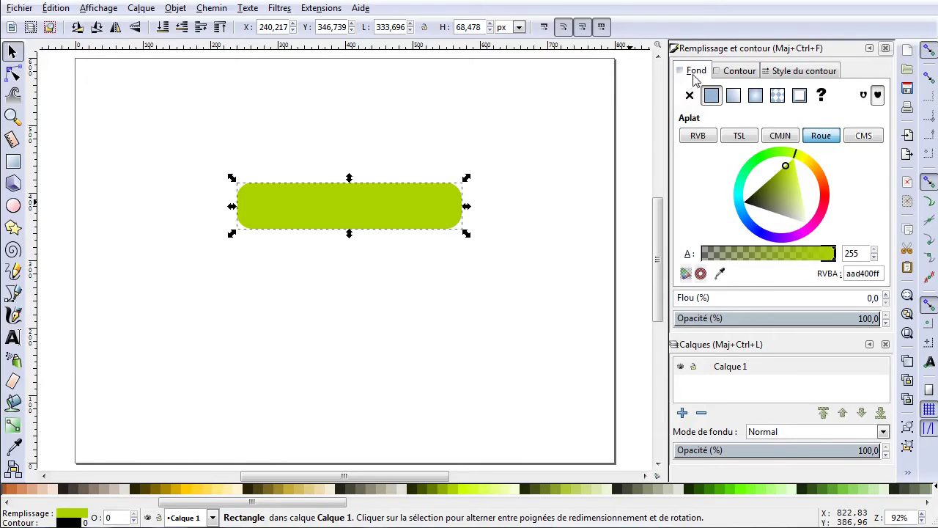
- Try no fill, flat colour, linear gradient, radial gradient, Rayures 1:1 pattern and swatch fills on the rounded rectangle
{"action": "left_click", "coordinate": [689, 96]}
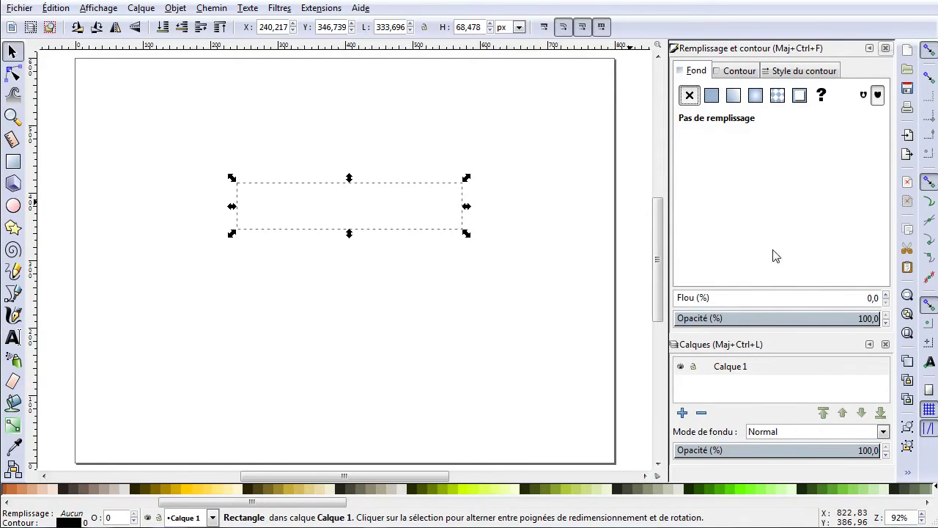
{"action": "left_click", "coordinate": [711, 96]}
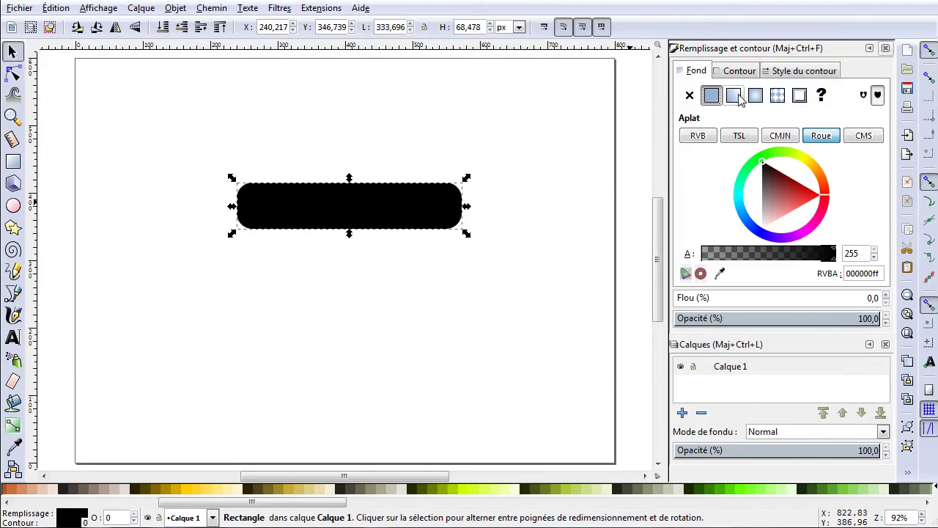
{"action": "left_click", "coordinate": [734, 96]}
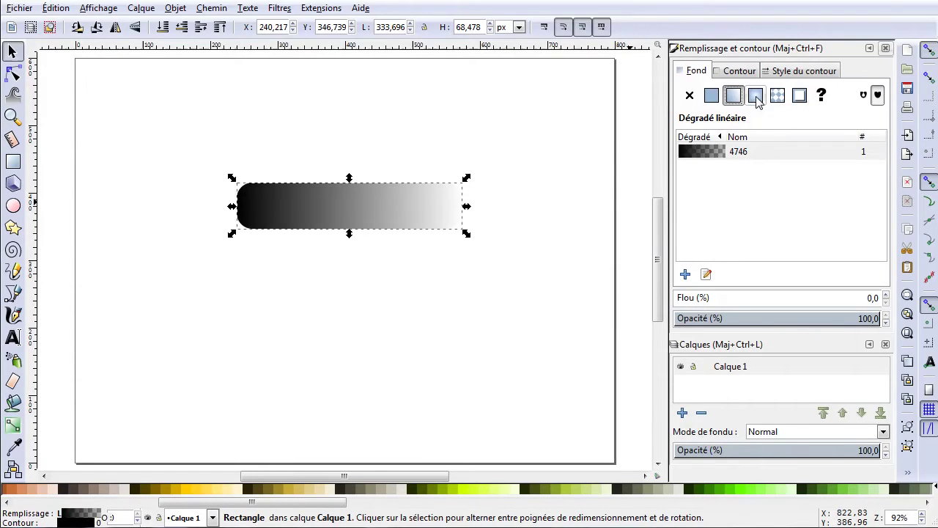
{"action": "left_click", "coordinate": [756, 98]}
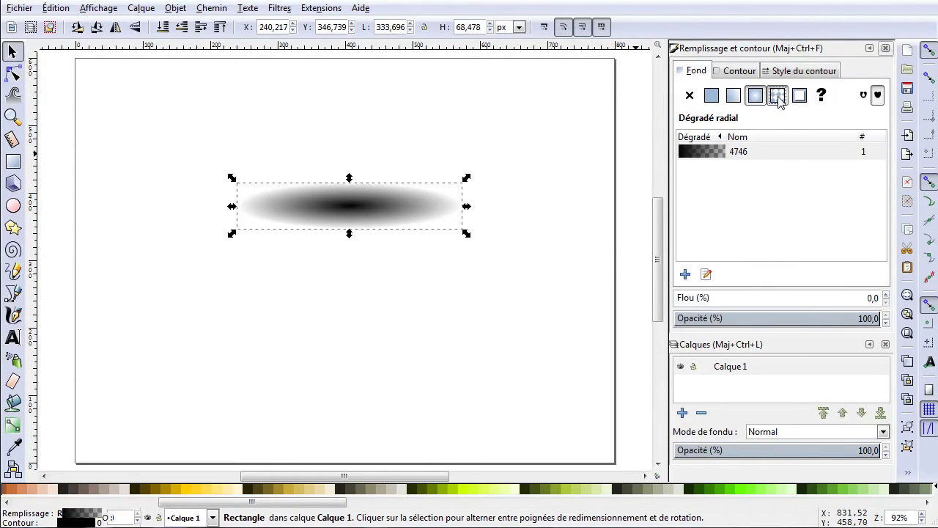
{"action": "left_click", "coordinate": [777, 97]}
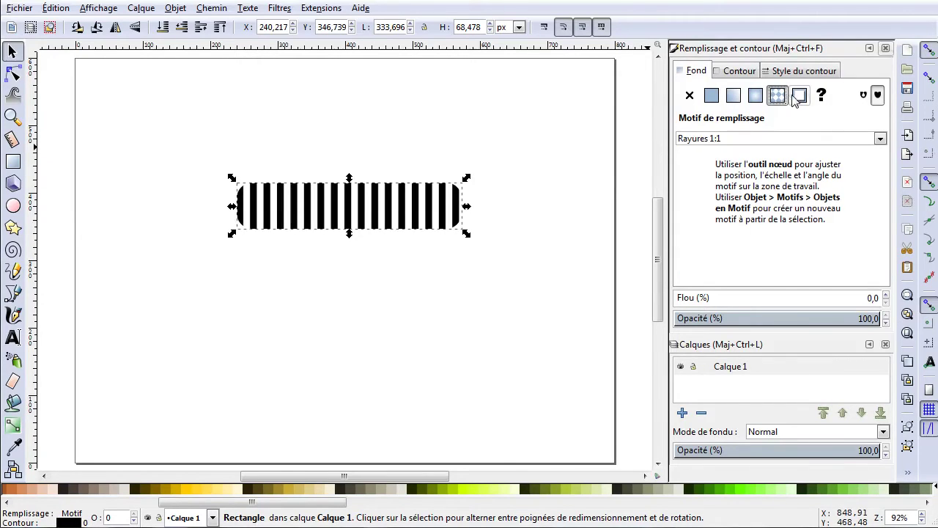
{"action": "left_click", "coordinate": [800, 98]}
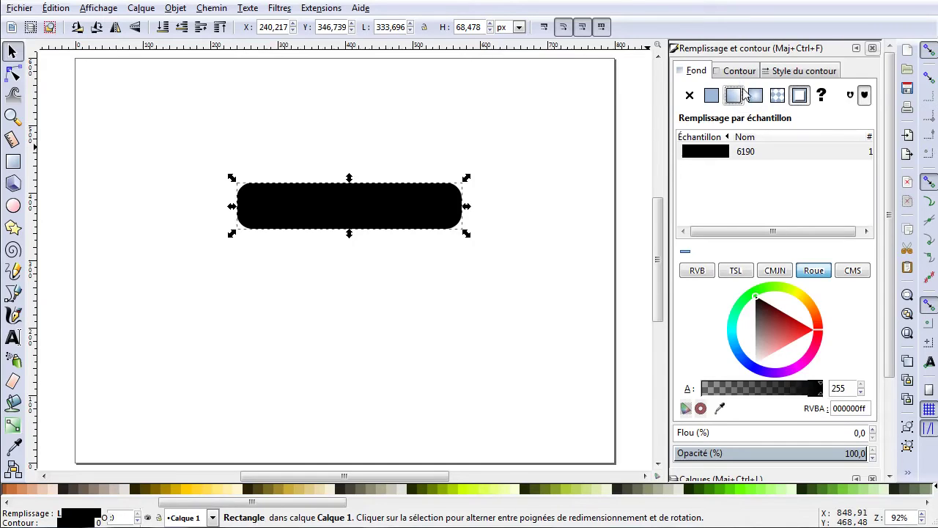
{"action": "left_click", "coordinate": [711, 95]}
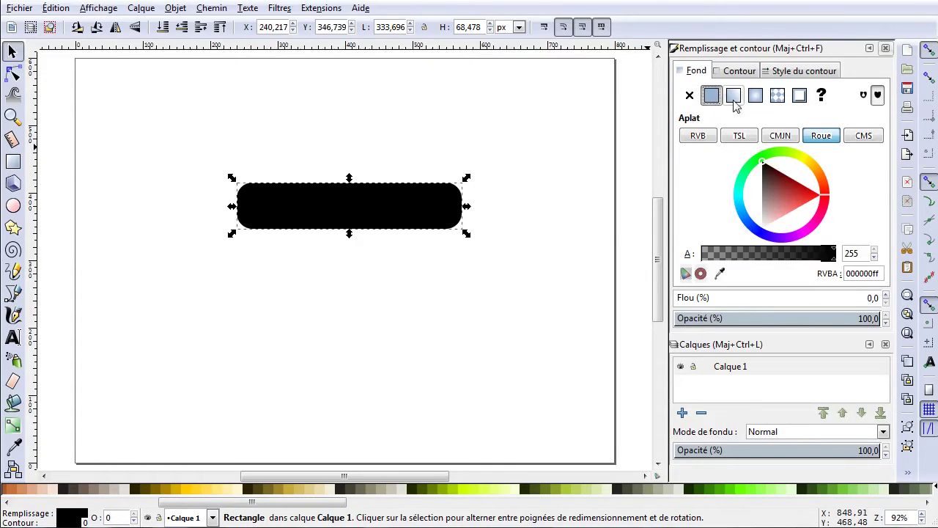
{"action": "left_click", "coordinate": [689, 95]}
{"action": "left_click", "coordinate": [734, 95]}
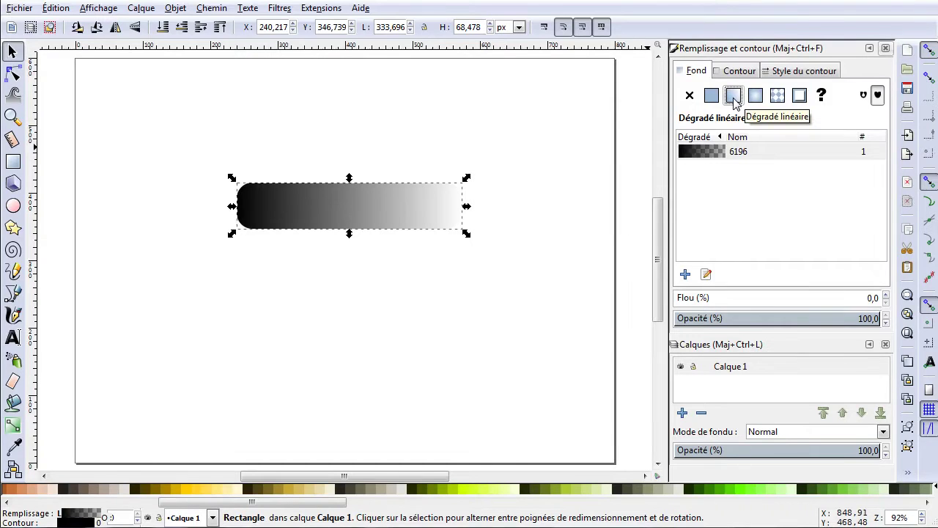
{"action": "left_click", "coordinate": [711, 95]}
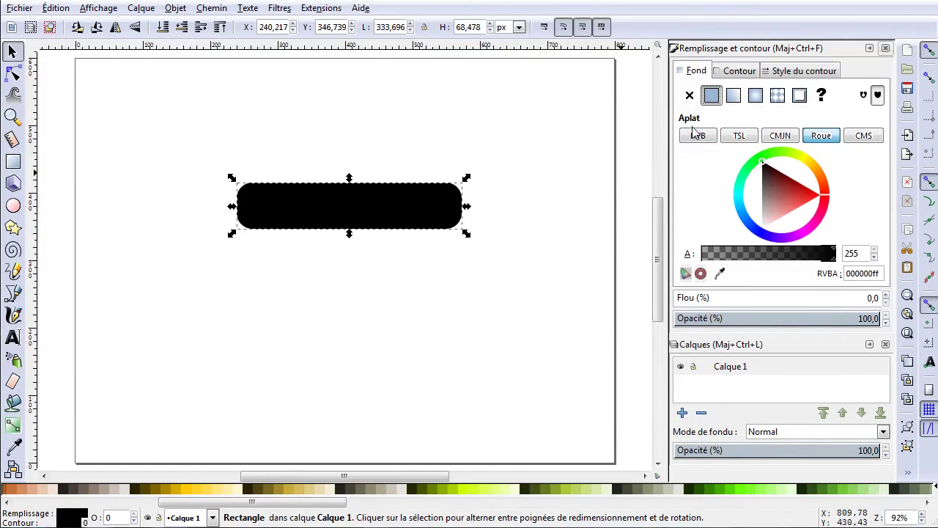
- Fill the rounded rectangle with a linear gradient and orient it vertically, starting at its lower edge and ending at its upper edge
{"action": "left_click", "coordinate": [733, 97]}
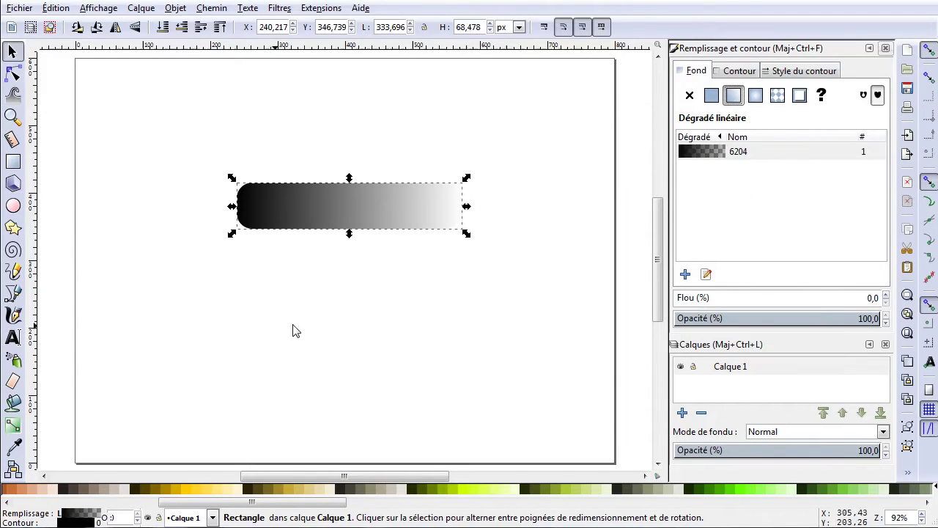
{"action": "left_click", "coordinate": [13, 427]}
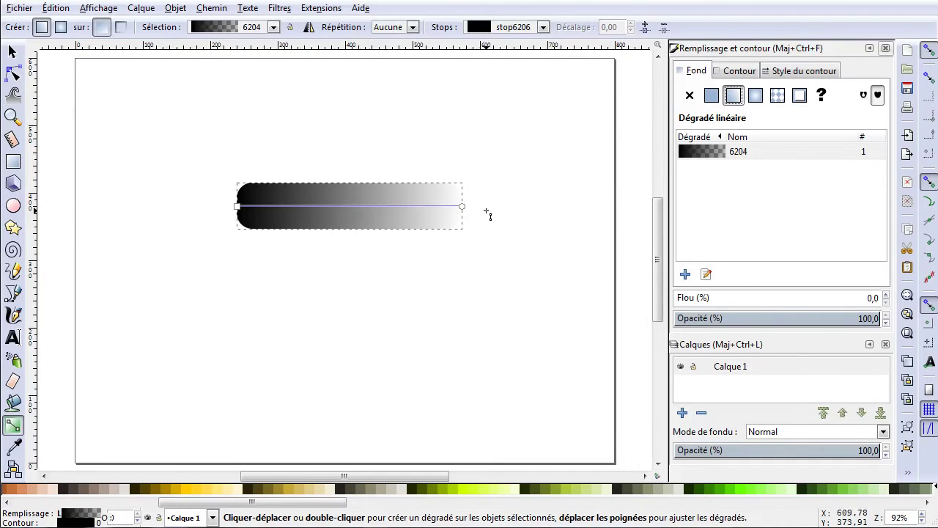
{"action": "left_click_drag", "start_coordinate": [462, 206], "coordinate": [355, 182]}
{"action": "left_click_drag", "start_coordinate": [237, 205], "coordinate": [352, 231]}
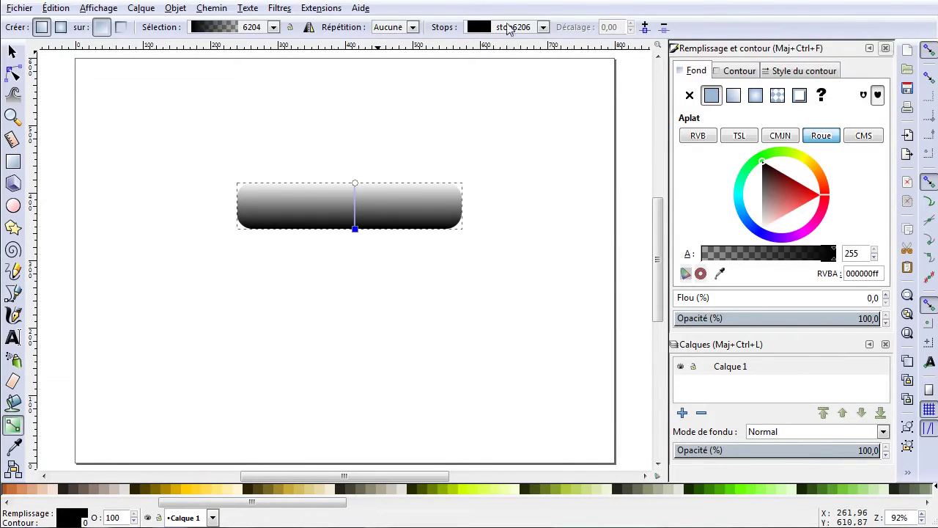
- Set the gradient's start stop at the rectangle's lower edge to yellow-green #AAD400
{"action": "left_click", "coordinate": [543, 28]}
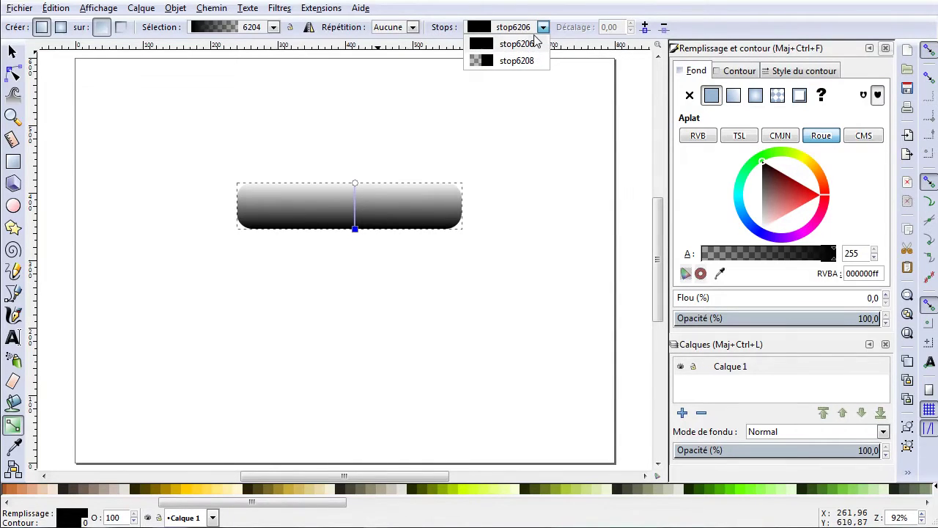
{"action": "left_click", "coordinate": [517, 45]}
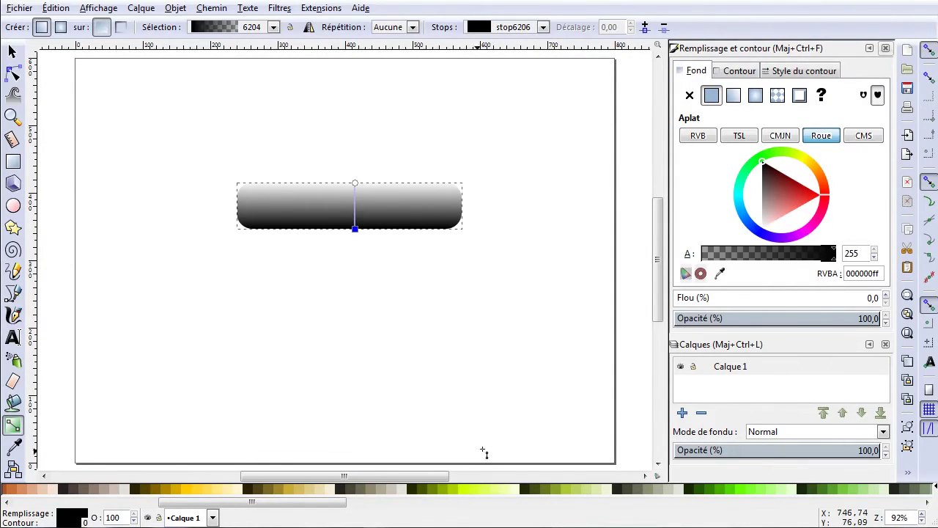
{"action": "left_click", "coordinate": [768, 154]}
{"action": "left_click_drag", "start_coordinate": [768, 154], "coordinate": [763, 161]}
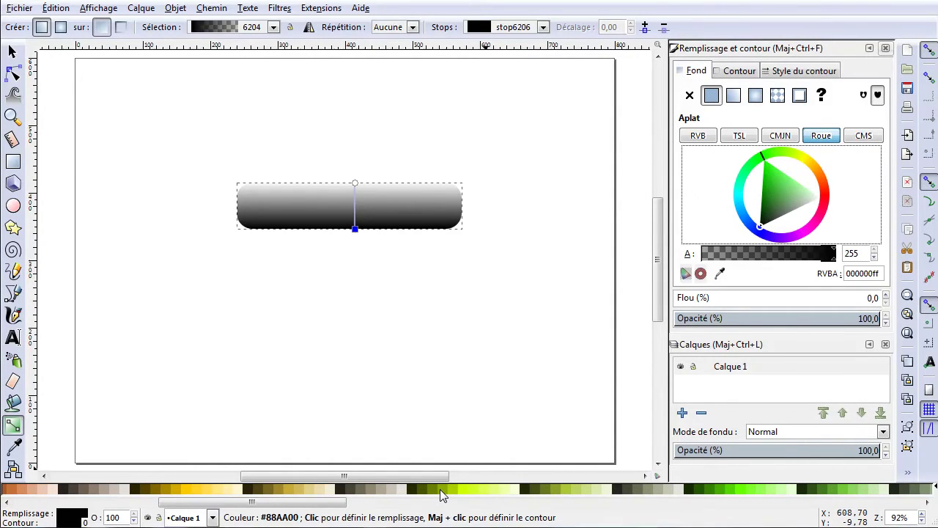
{"action": "left_click", "coordinate": [440, 489]}
{"action": "left_click", "coordinate": [451, 489]}
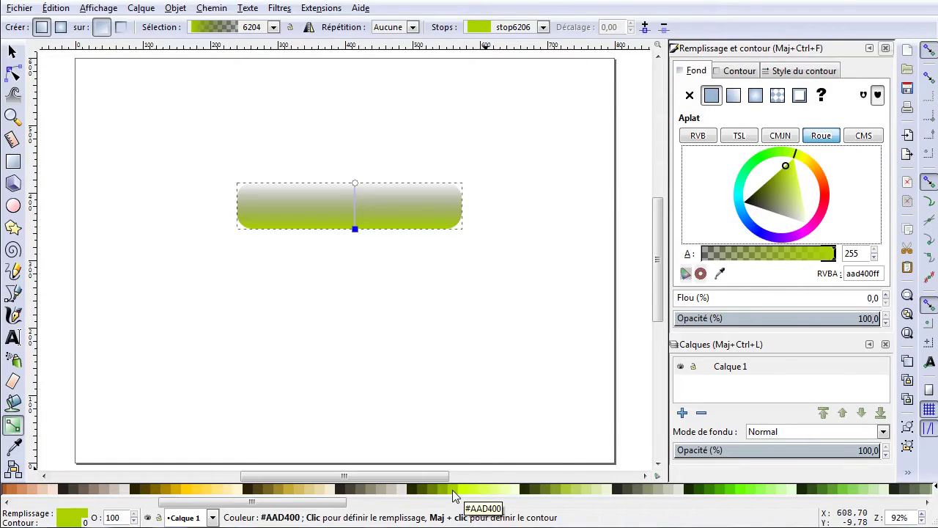
- Make the gradient's end stop at the rectangle's upper edge fully opaque (alpha 255) and colour it #CCFF00
{"action": "left_click", "coordinate": [543, 28]}
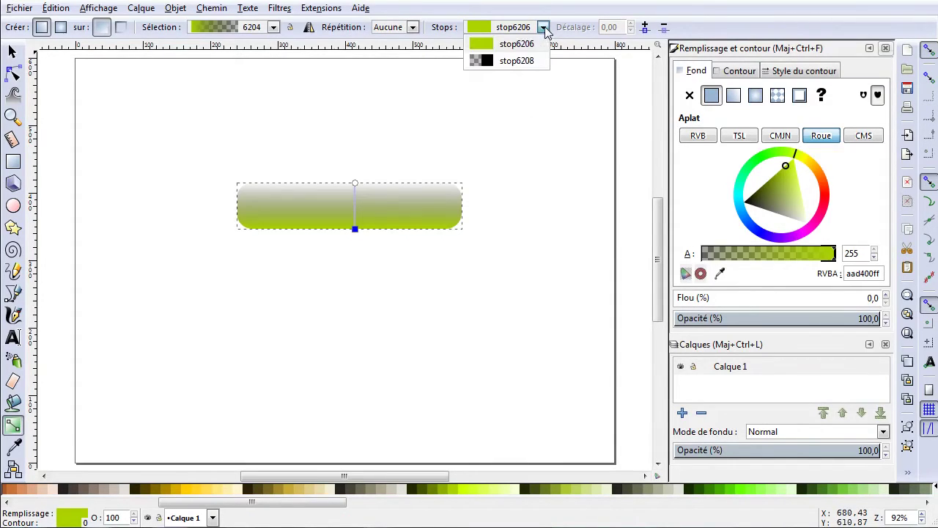
{"action": "left_click", "coordinate": [518, 61]}
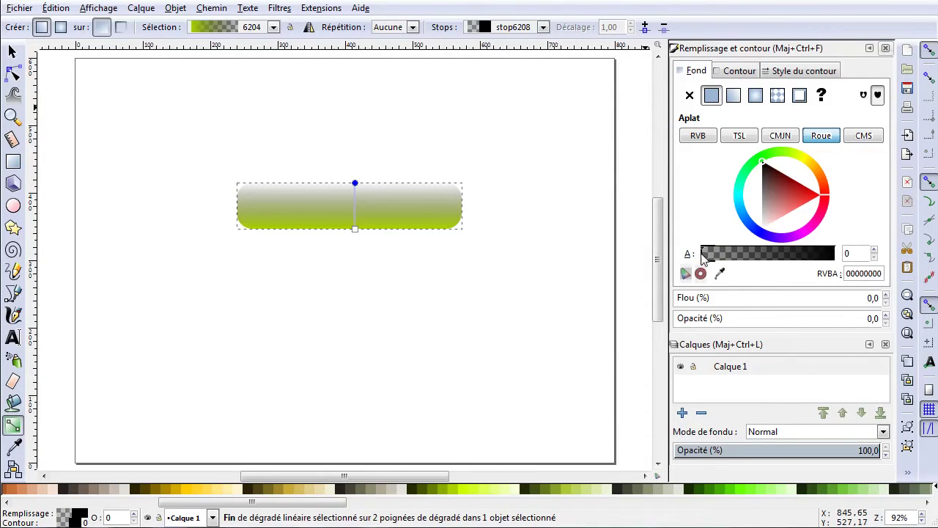
{"action": "left_click_drag", "start_coordinate": [703, 252], "coordinate": [849, 253]}
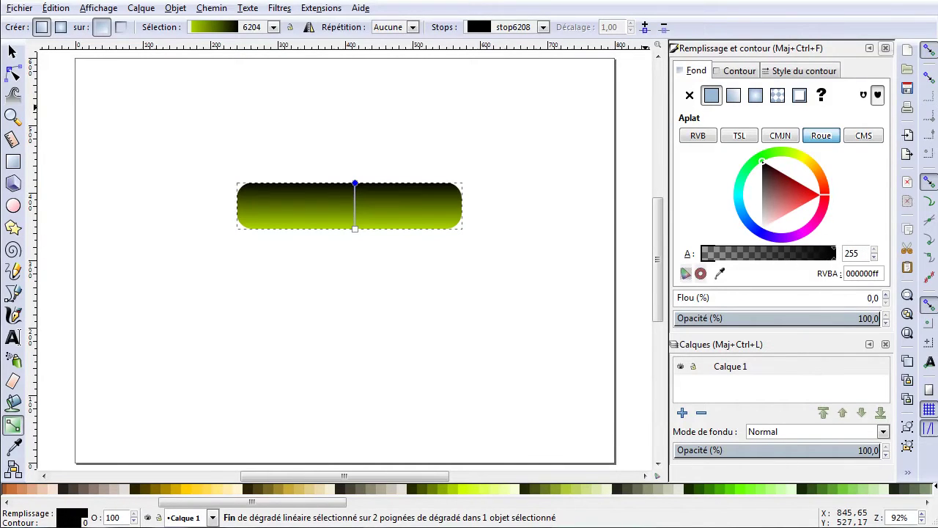
{"action": "left_click", "coordinate": [462, 487]}
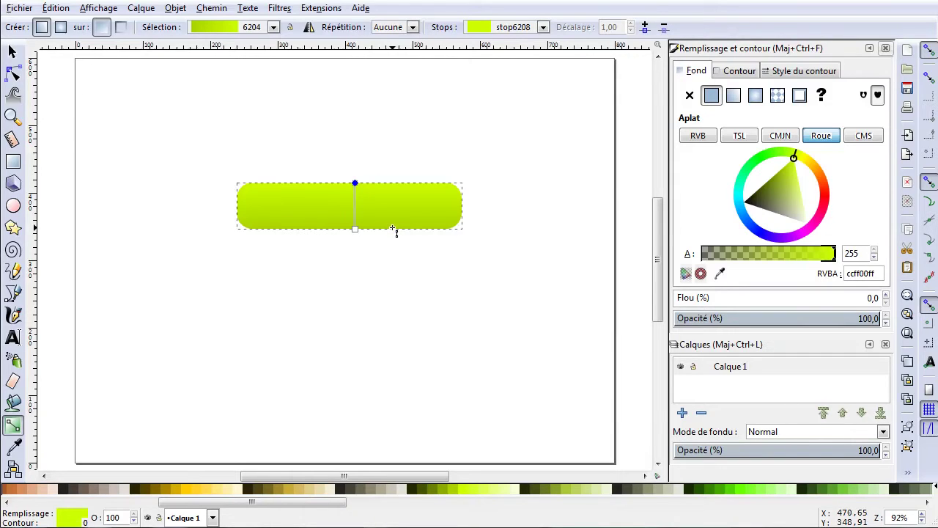
- Darken the gradient's start stop at the rectangle's lower edge to #88AA00
{"action": "left_click", "coordinate": [542, 27]}
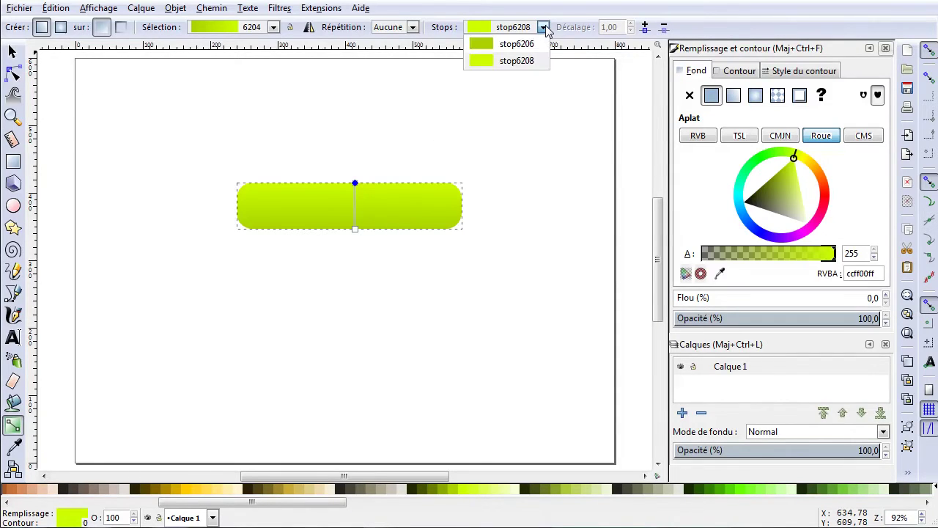
{"action": "left_click", "coordinate": [522, 46]}
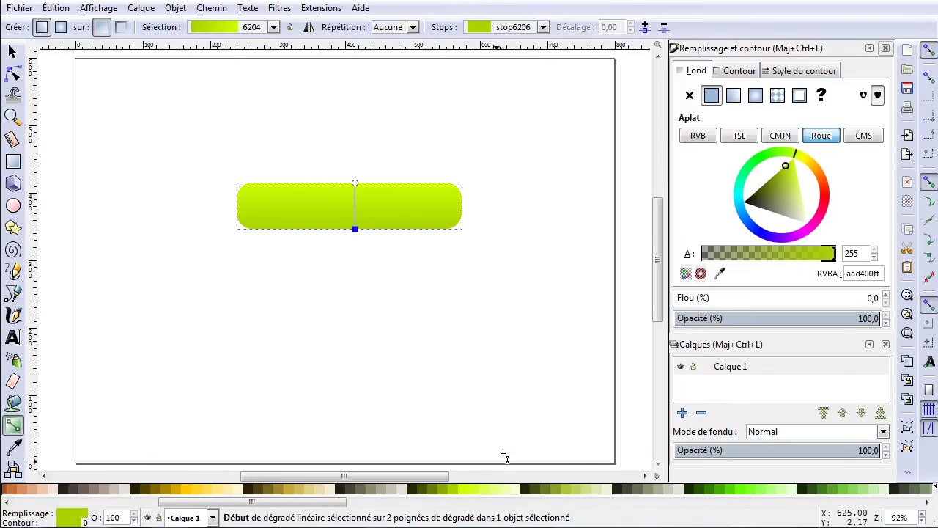
{"action": "left_click", "coordinate": [442, 489]}
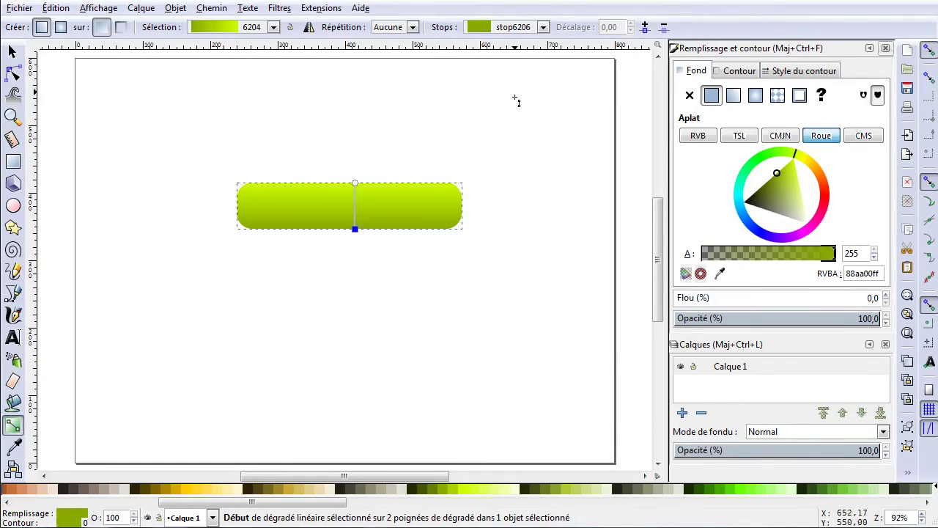
- Try #D4FF2A and #445016 on the gradient's end stop at the upper edge, settle on #DDFF55, and deselect the rectangle
{"action": "left_click", "coordinate": [543, 27]}
{"action": "left_click", "coordinate": [537, 64]}
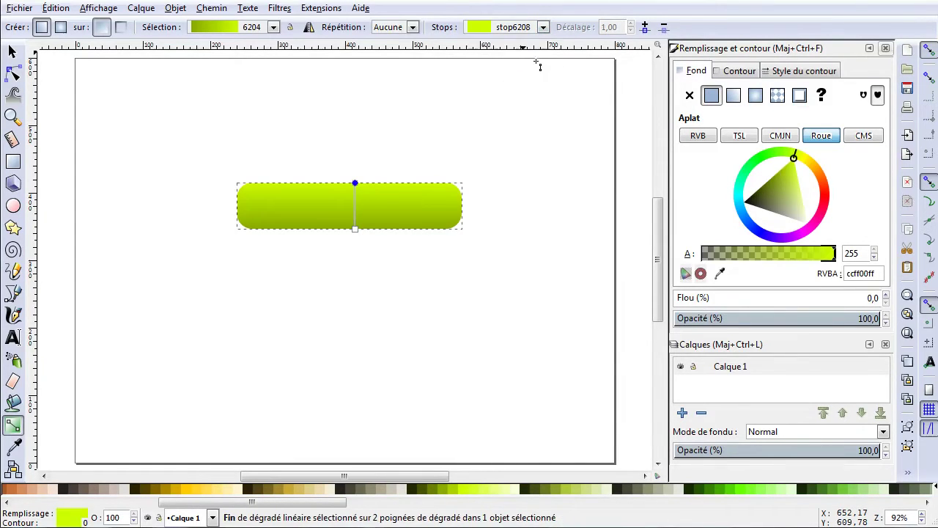
{"action": "left_click", "coordinate": [476, 494]}
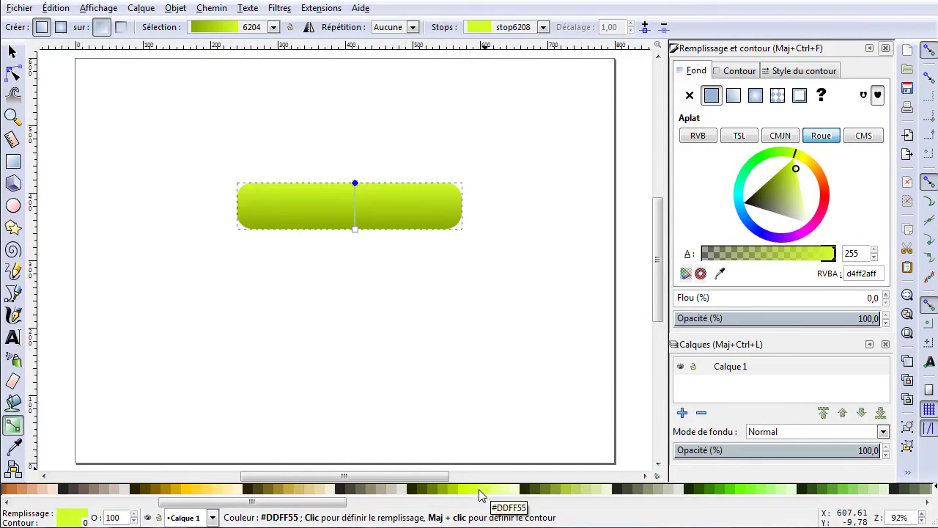
{"action": "left_click", "coordinate": [497, 493]}
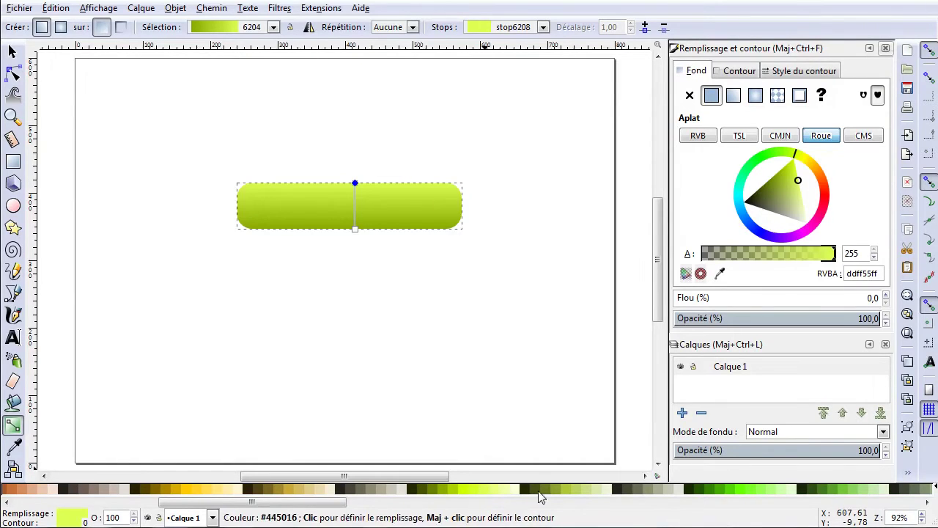
{"action": "left_click", "coordinate": [534, 493]}
{"action": "left_click", "coordinate": [475, 494]}
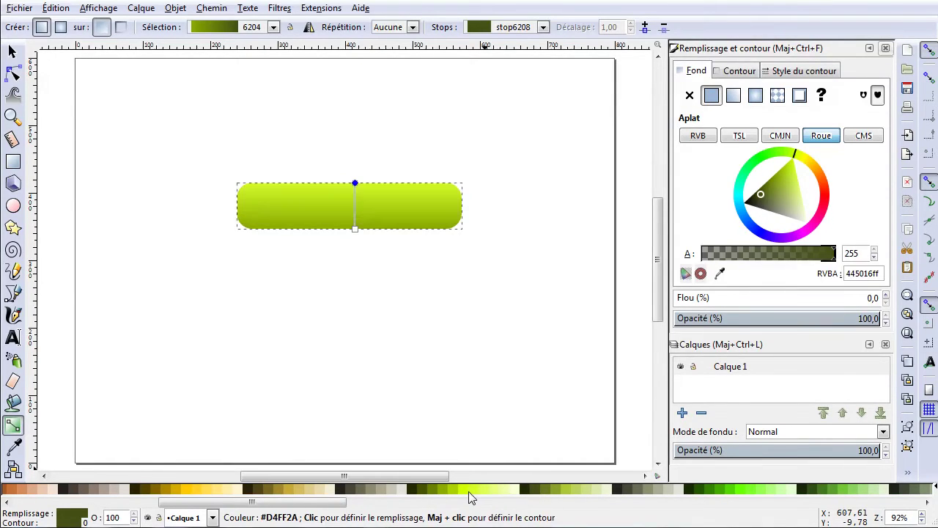
{"action": "left_click", "coordinate": [479, 494]}
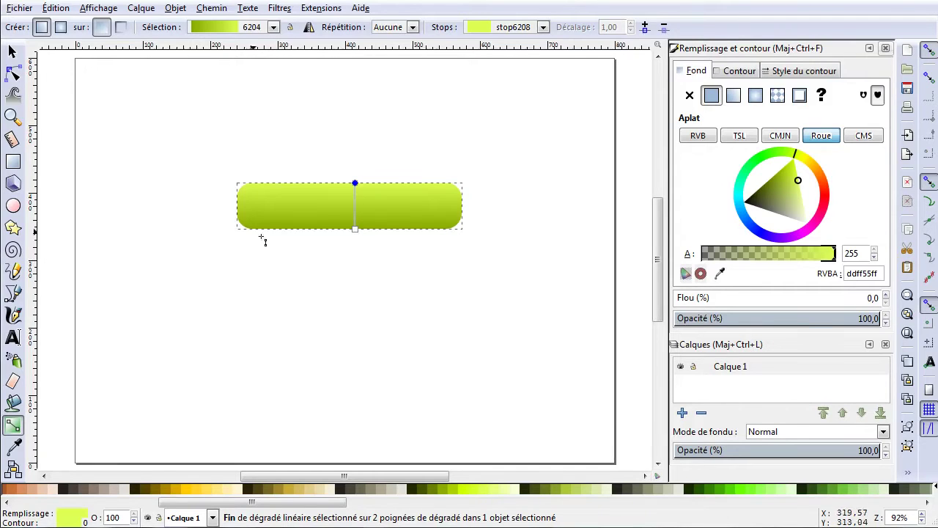
{"action": "left_click", "coordinate": [11, 51]}
{"action": "left_click", "coordinate": [141, 187]}
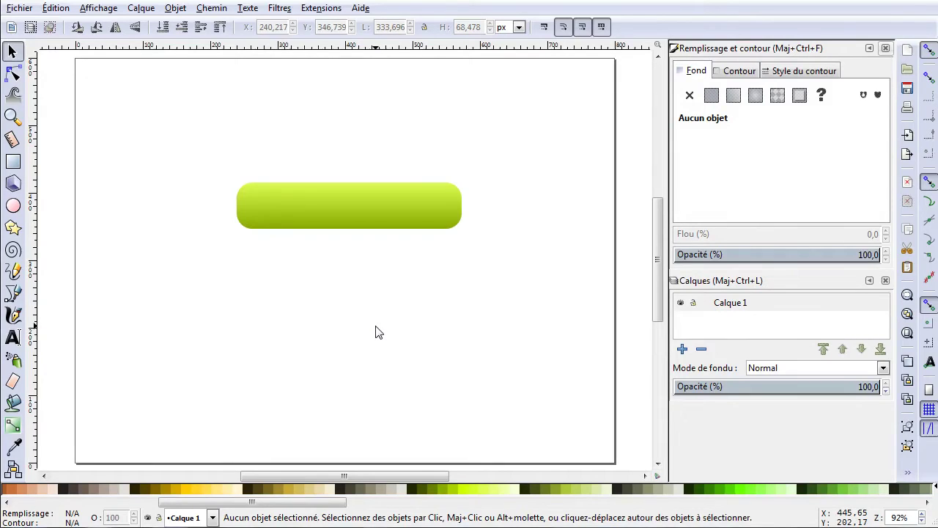
- Draw a rounded rectangle about 748 × 492 px across most of the page, filled with blue #00AAD4
{"action": "left_click", "coordinate": [13, 161]}
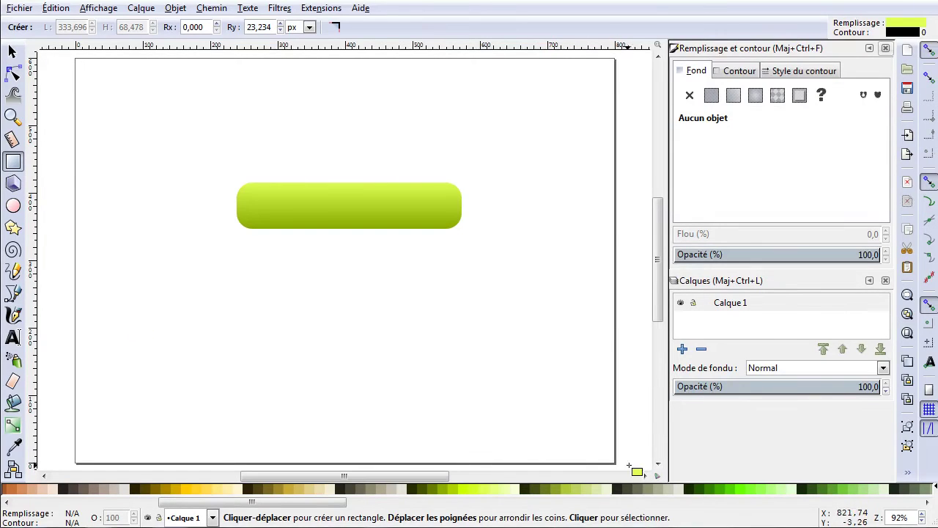
{"action": "left_click_drag", "start_coordinate": [314, 511], "coordinate": [589, 503]}
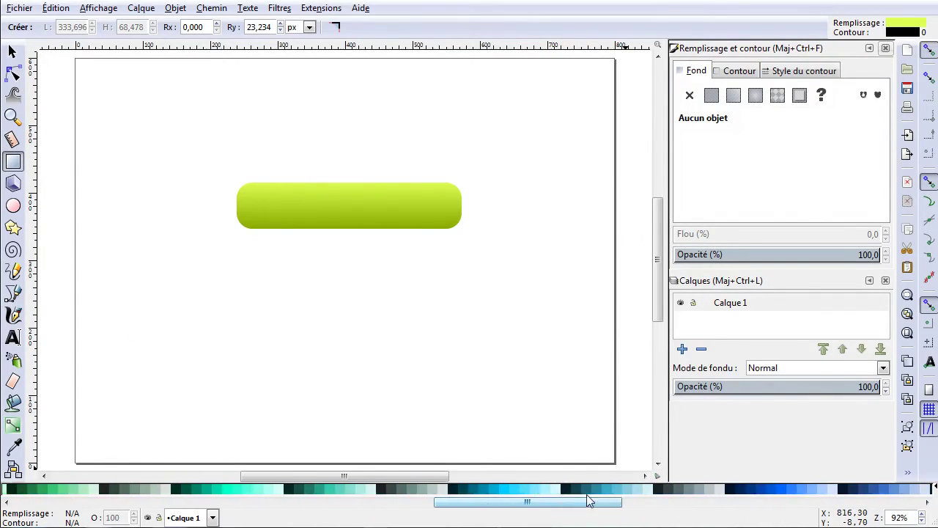
{"action": "left_click", "coordinate": [498, 489]}
{"action": "left_click_drag", "start_coordinate": [95, 84], "coordinate": [598, 416]}
{"action": "left_click_drag", "start_coordinate": [577, 504], "coordinate": [292, 516]}
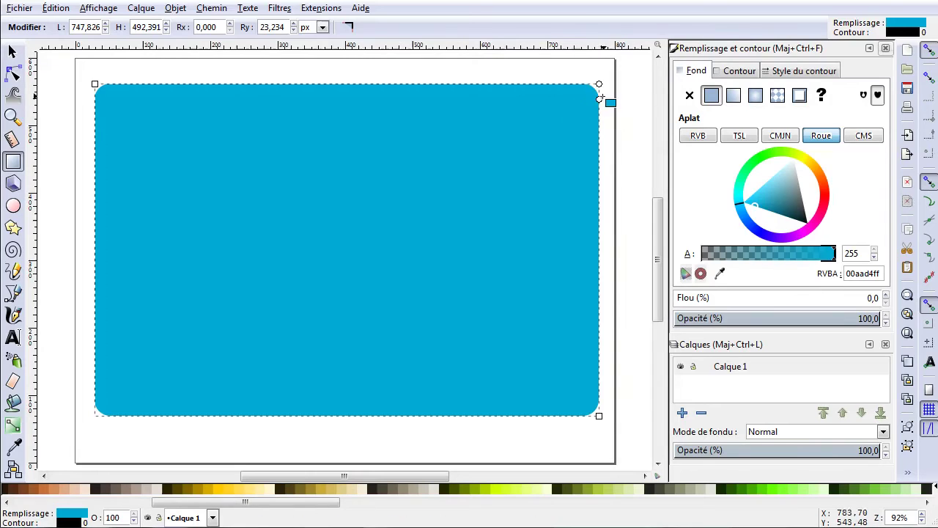
- Lower the blue rectangle in the stacking order behind the green gradient rectangle and deselect it
{"action": "left_click", "coordinate": [13, 51]}
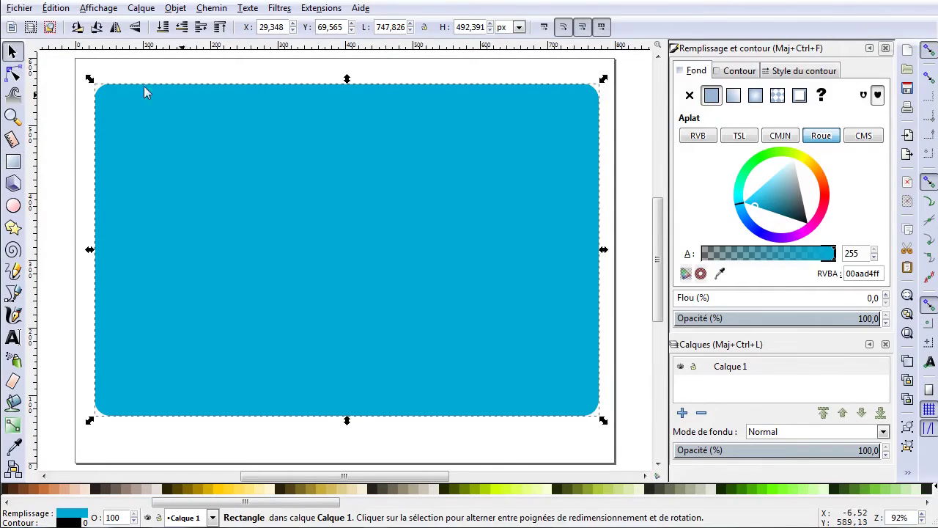
{"action": "left_click", "coordinate": [440, 153]}
{"action": "left_click", "coordinate": [162, 27]}
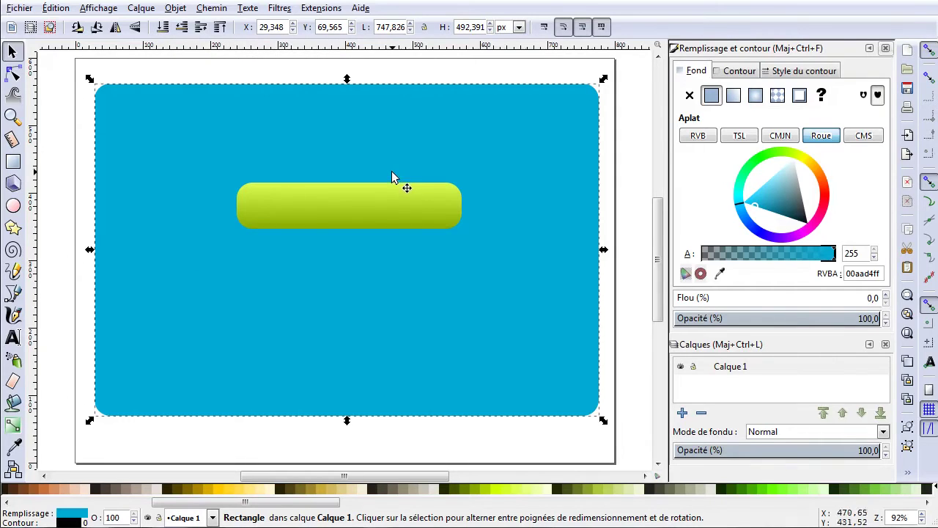
{"action": "left_click", "coordinate": [58, 191]}
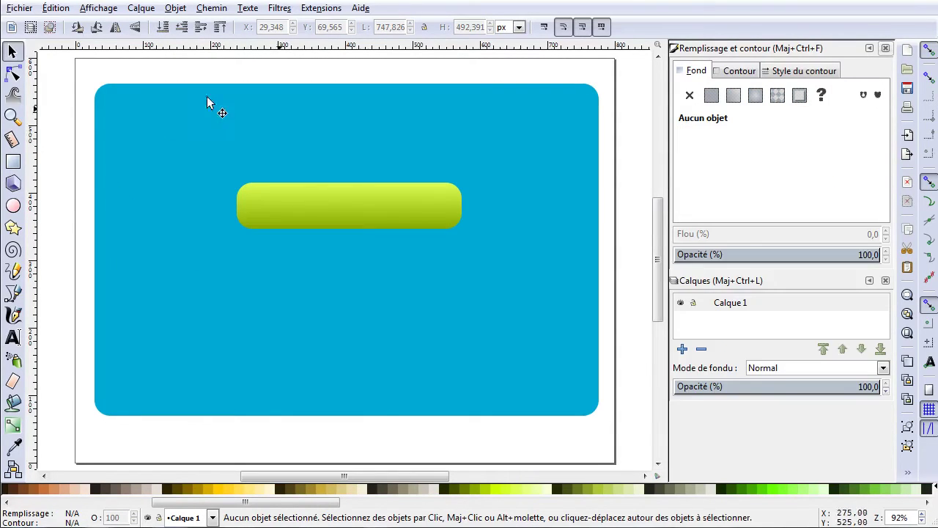
- Give the green gradient rectangle a flat white stroke colour
{"action": "left_click", "coordinate": [432, 187]}
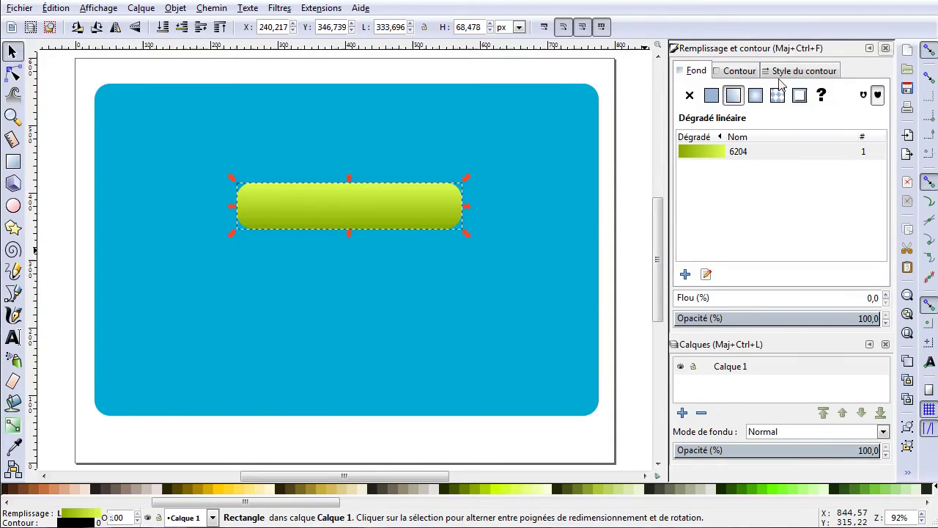
{"action": "left_click", "coordinate": [736, 70]}
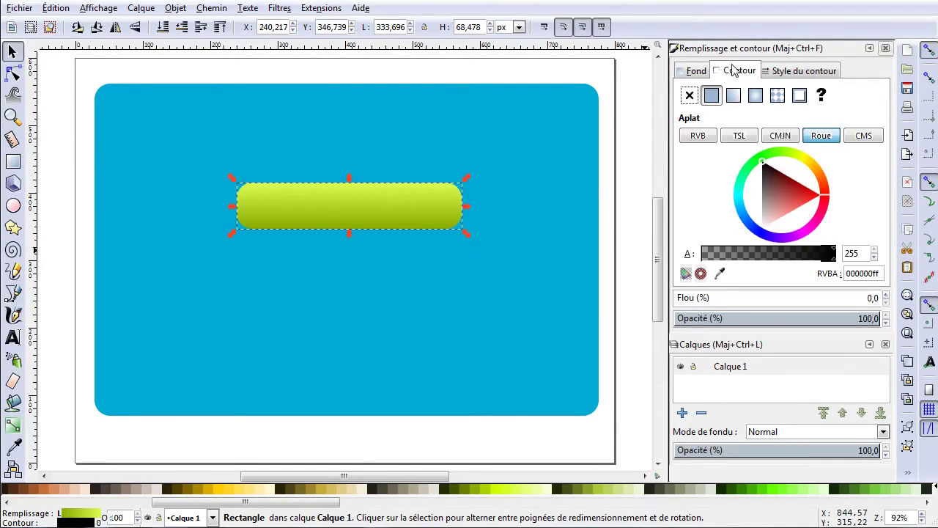
{"action": "left_click", "coordinate": [712, 97]}
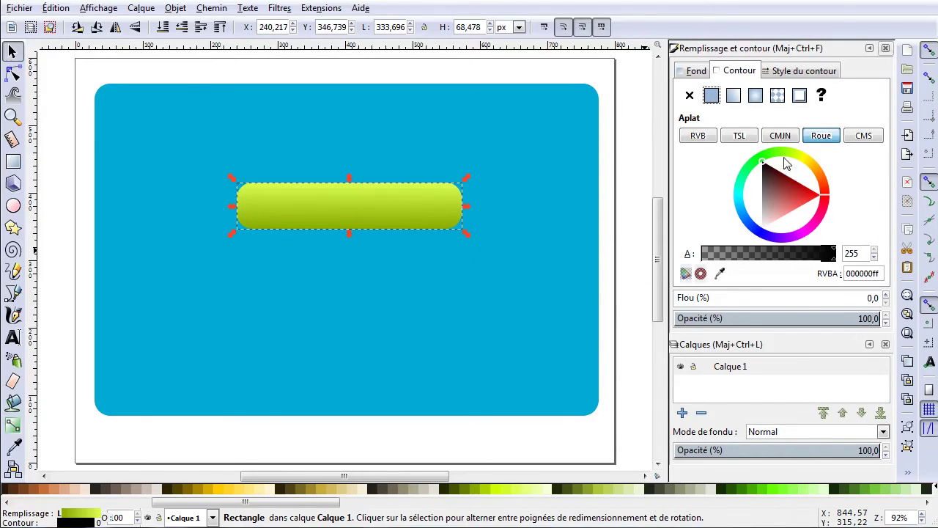
{"action": "left_click_drag", "start_coordinate": [785, 203], "coordinate": [760, 233]}
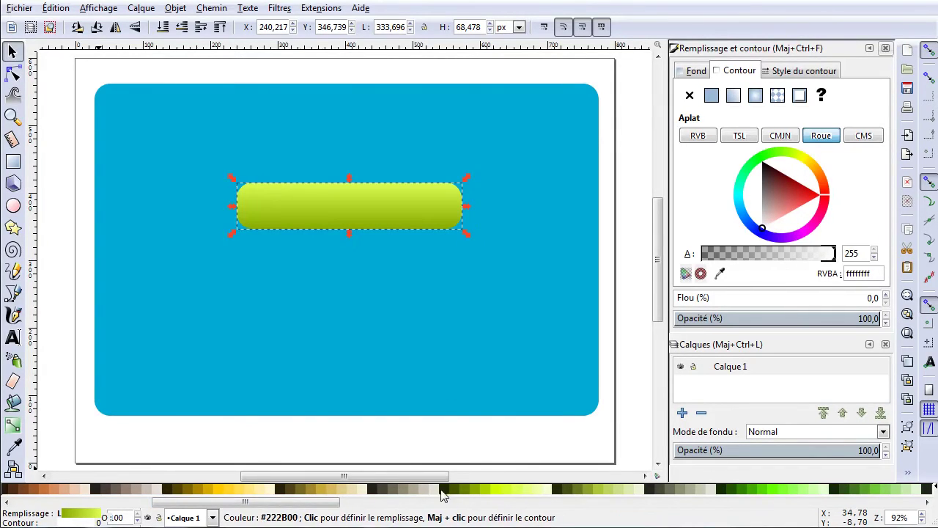
- Set the green rectangle's stroke width to 4 px and deselect it
{"action": "left_click", "coordinate": [811, 72]}
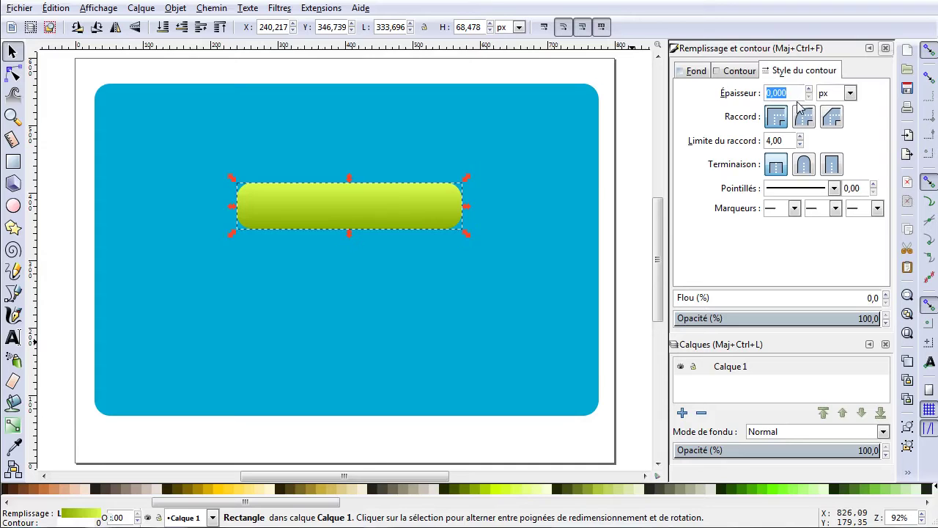
{"action": "type", "text": "4"}
{"action": "key", "text": "Return"}
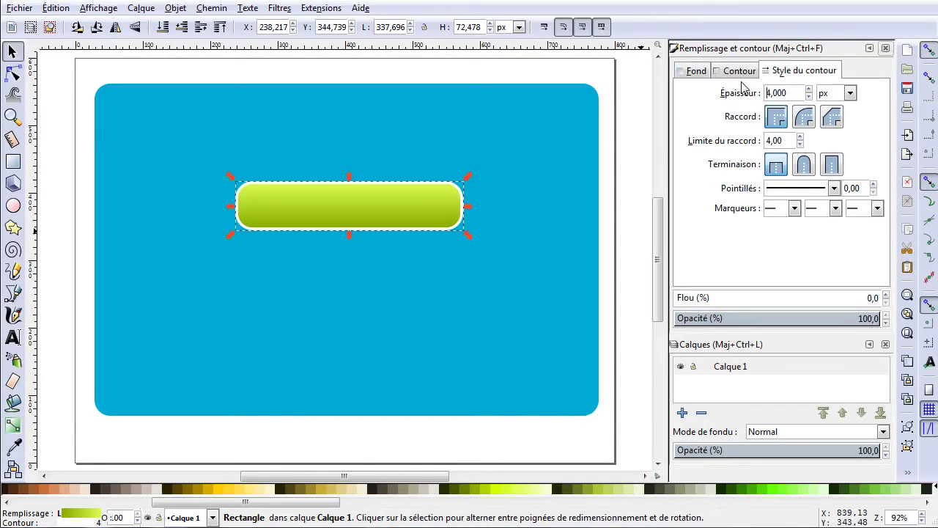
{"action": "left_click", "coordinate": [565, 78]}
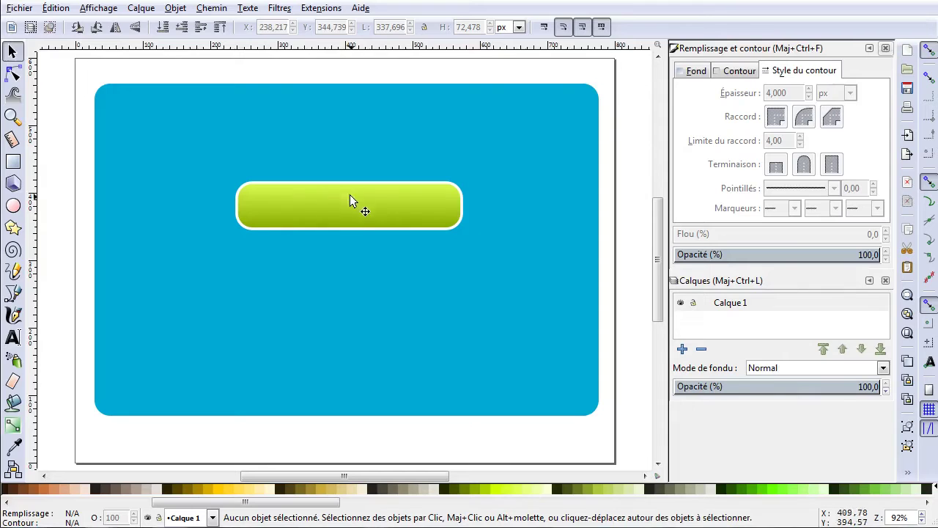
- Duplicate the white-outlined green rectangle and offset the copy up and to the right of the original
{"action": "left_click", "coordinate": [331, 205]}
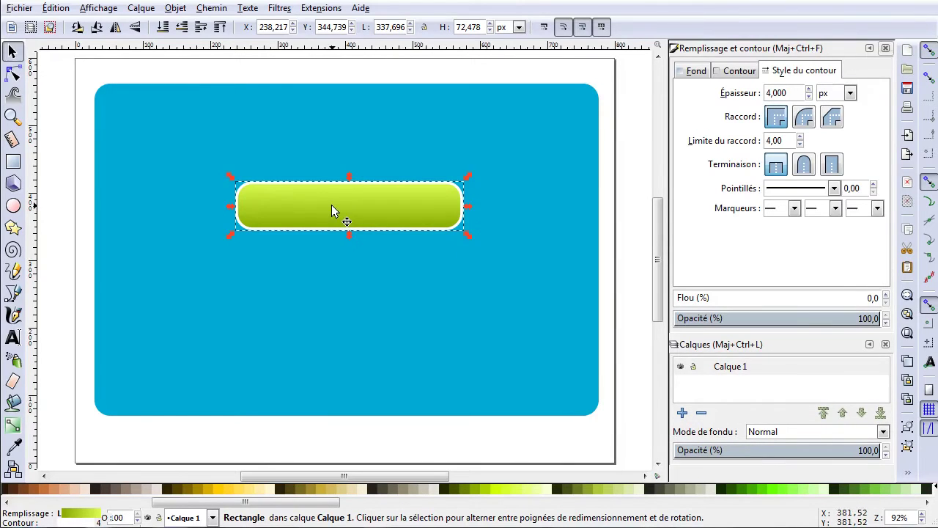
{"action": "right_click", "coordinate": [287, 203]}
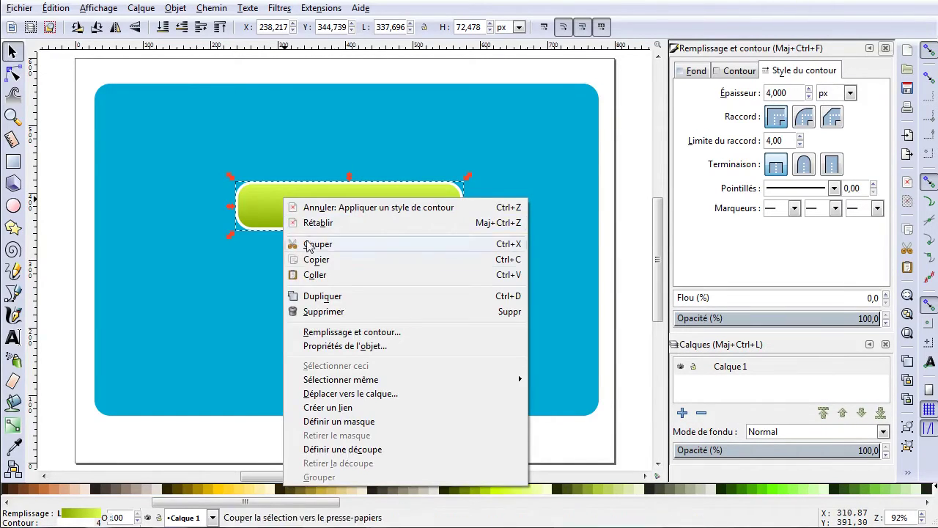
{"action": "left_click", "coordinate": [316, 297]}
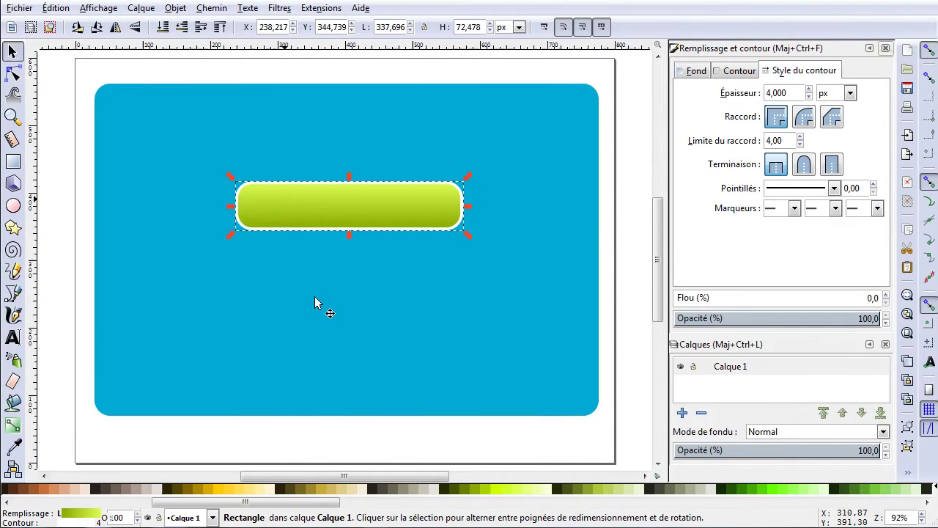
{"action": "left_click_drag", "start_coordinate": [328, 202], "coordinate": [348, 177]}
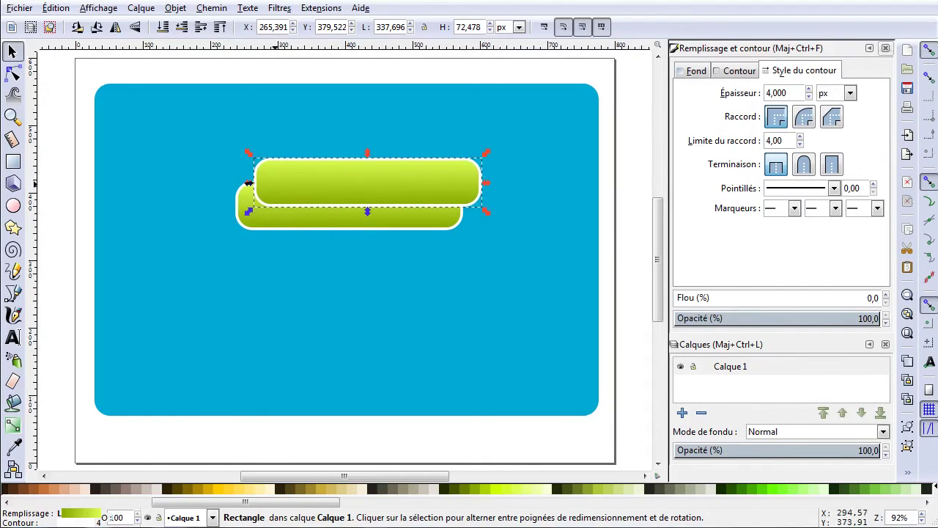
- Remove the stroke from the duplicated green rectangle and return to its fill settings
{"action": "left_click", "coordinate": [738, 71]}
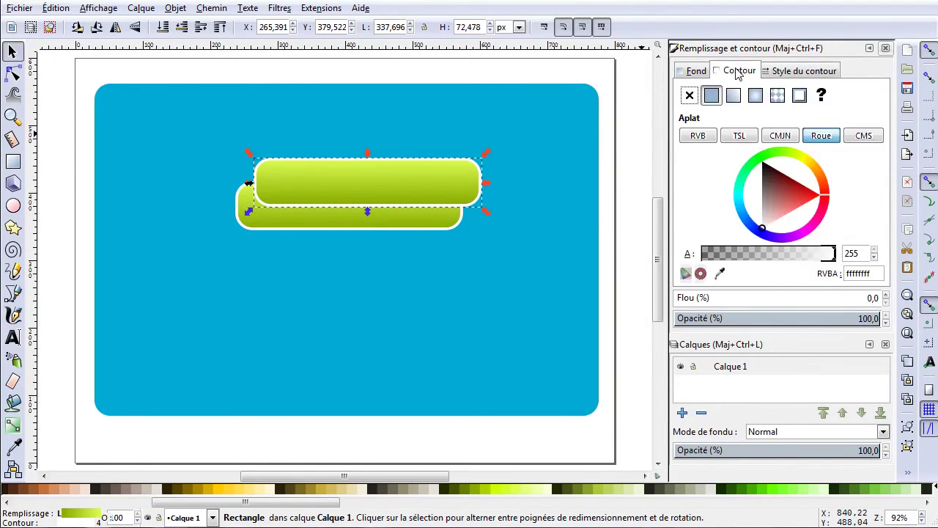
{"action": "left_click", "coordinate": [689, 97]}
{"action": "left_click", "coordinate": [696, 71]}
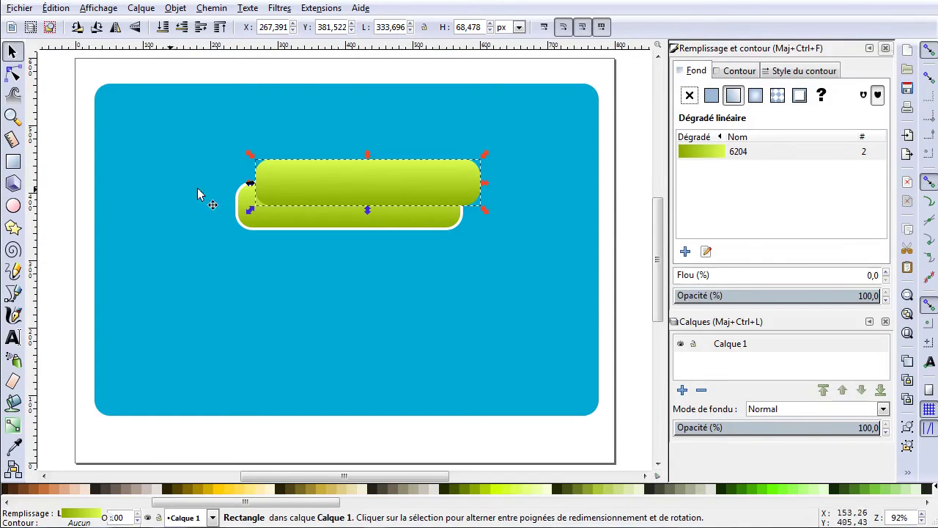
- Try to recolour the start stop of the duplicate's gradient to #AAD400
{"action": "left_click", "coordinate": [12, 426]}
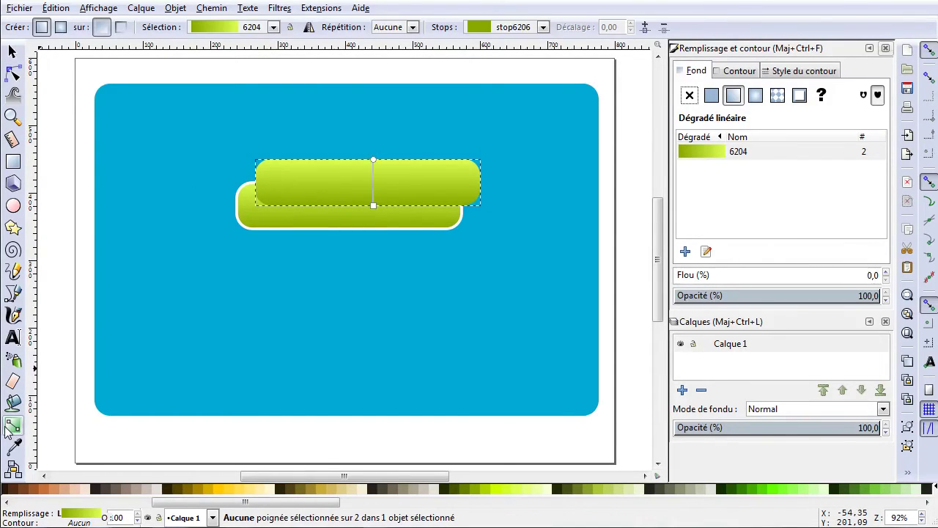
{"action": "left_click", "coordinate": [543, 27]}
{"action": "left_click", "coordinate": [518, 44]}
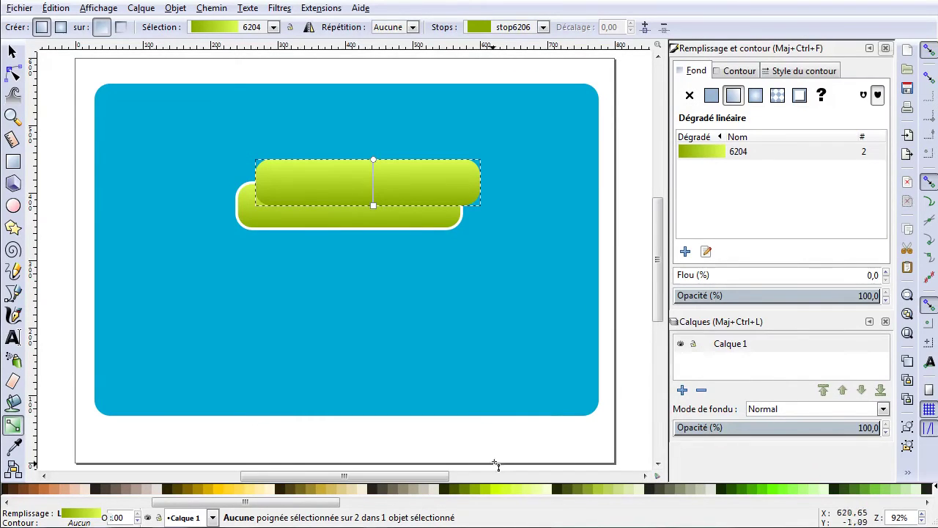
{"action": "left_click", "coordinate": [483, 491]}
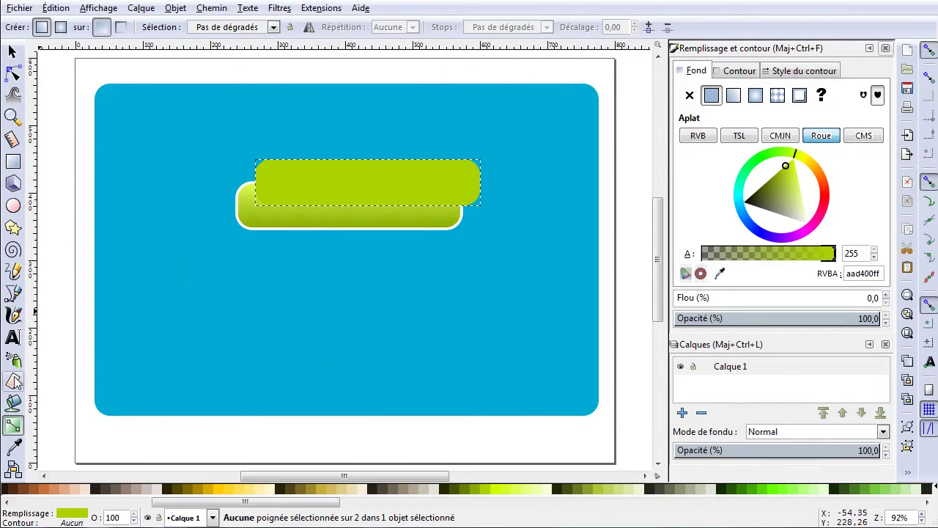
- Reapply the original rectangle's linear gradient to the duplicate and orient it vertically, from the lower edge to the upper edge
{"action": "left_click", "coordinate": [733, 99]}
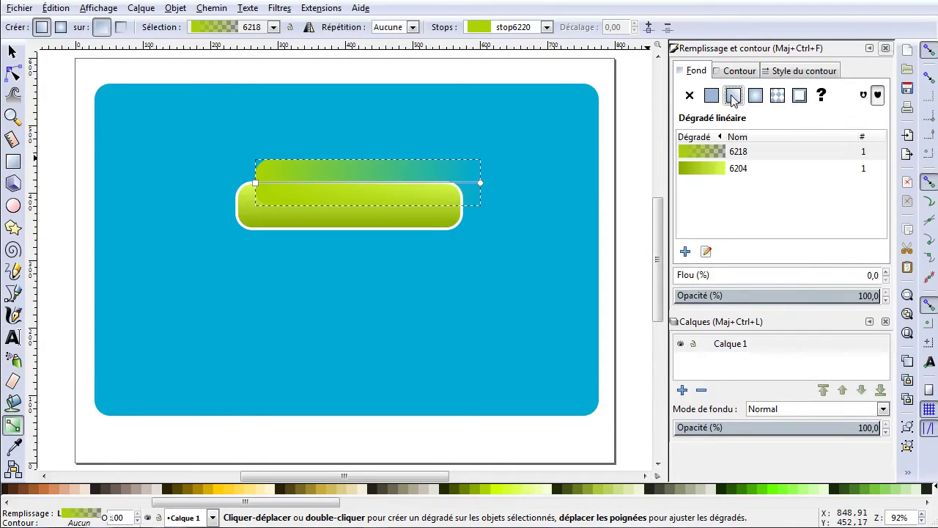
{"action": "left_click", "coordinate": [715, 170]}
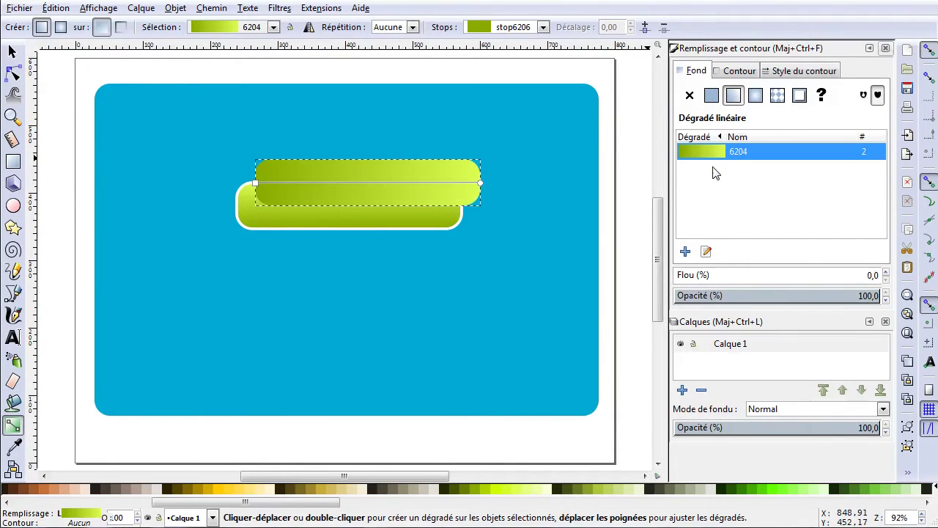
{"action": "left_click", "coordinate": [733, 99]}
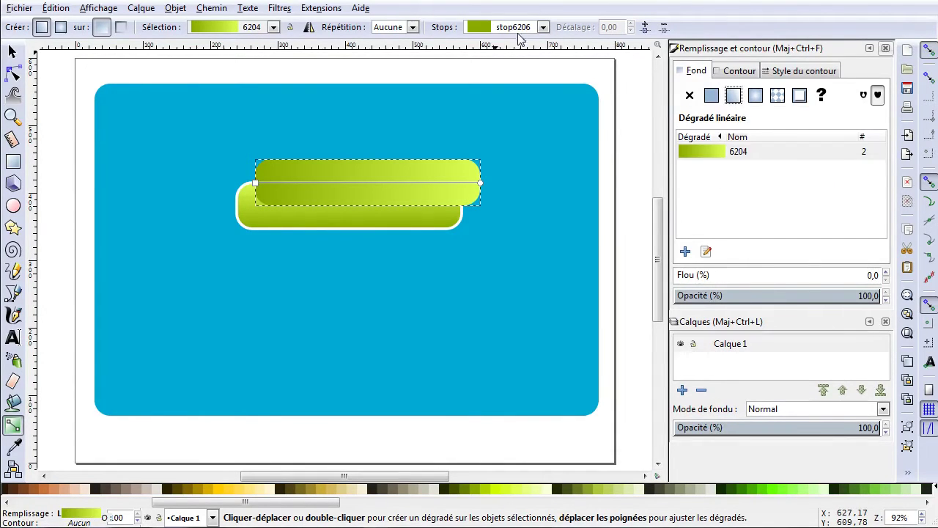
{"action": "left_click_drag", "start_coordinate": [255, 183], "coordinate": [359, 202]}
{"action": "left_click_drag", "start_coordinate": [480, 183], "coordinate": [359, 159]}
- Colour the duplicate's gradient #AAD400 at the lower start stop and #CCFF00 at the upper end stop
{"action": "left_click", "coordinate": [543, 28]}
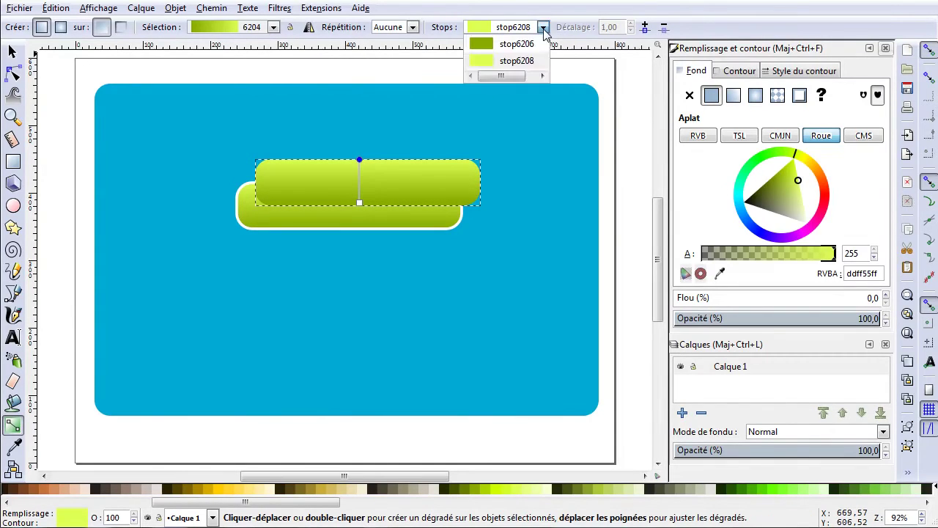
{"action": "left_click", "coordinate": [517, 45]}
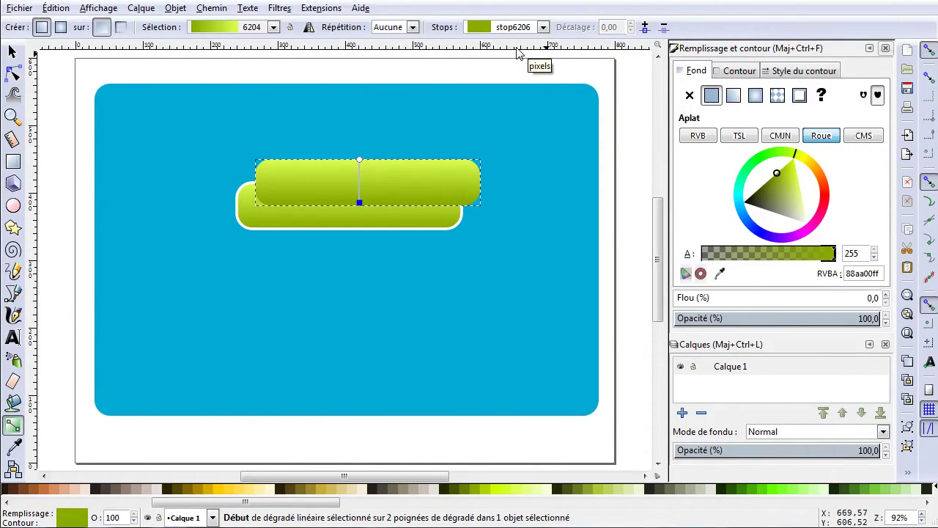
{"action": "left_click", "coordinate": [485, 496]}
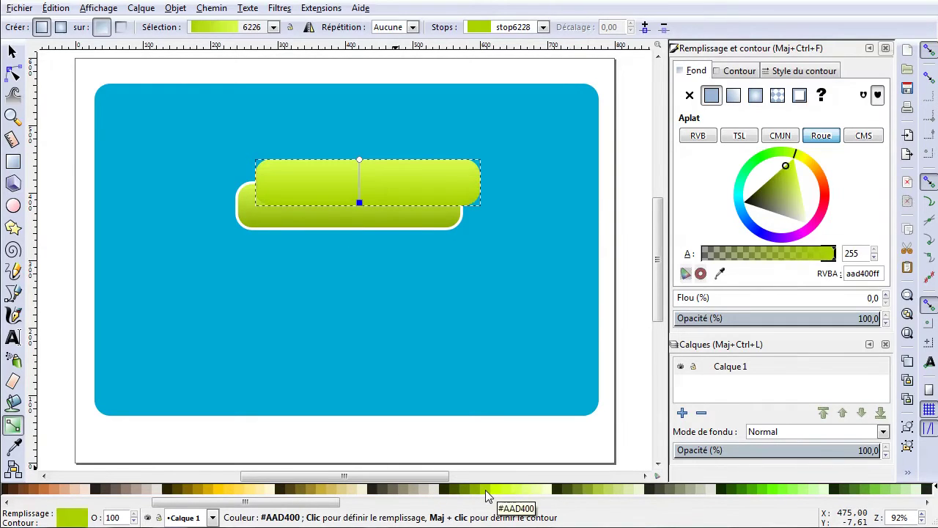
{"action": "left_click", "coordinate": [544, 27]}
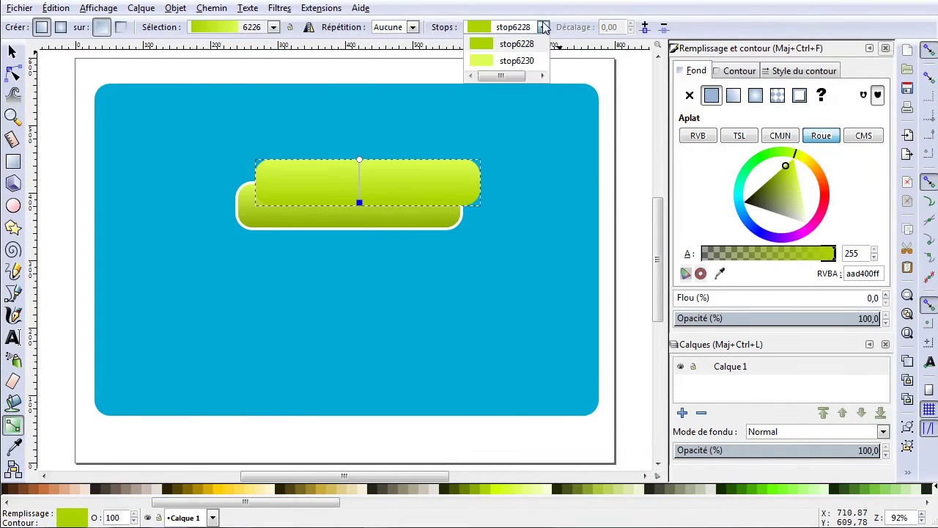
{"action": "left_click", "coordinate": [523, 61]}
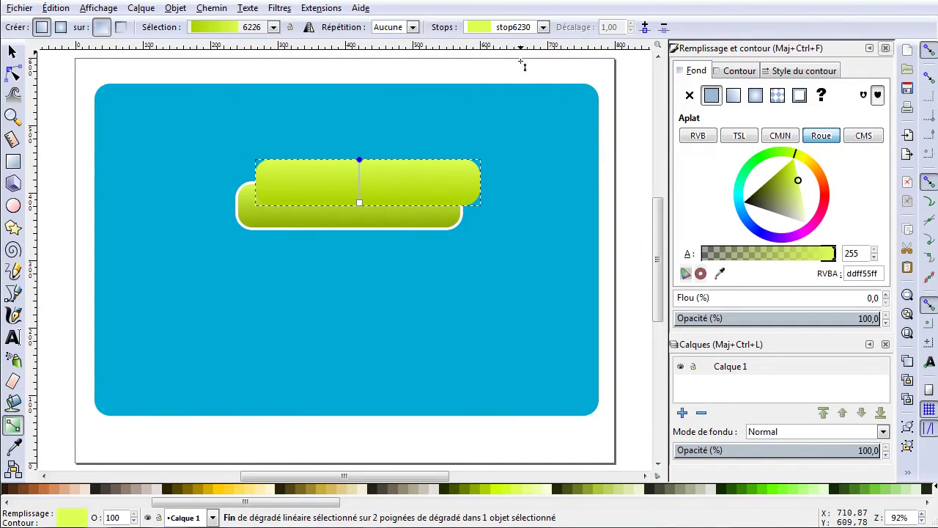
{"action": "left_click", "coordinate": [496, 495]}
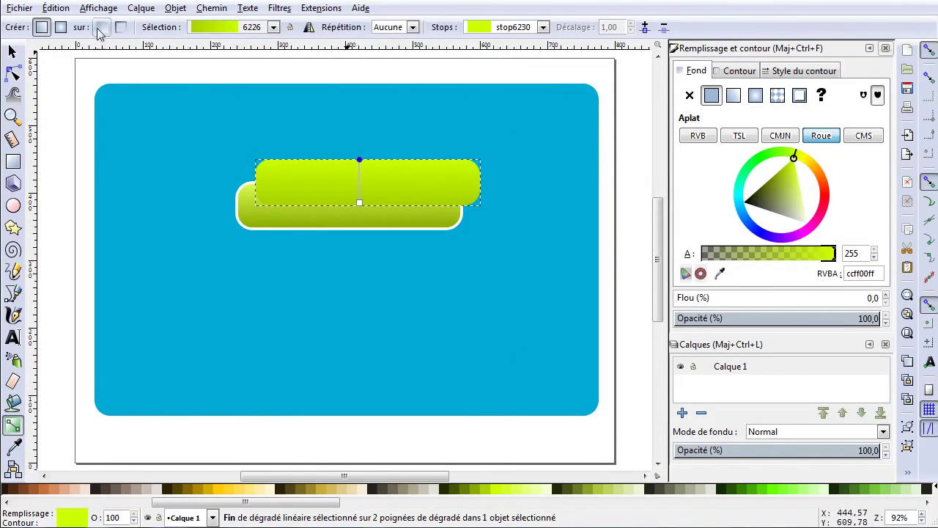
- Move the duplicate back over the white-outlined rectangle, to about X 240 px, Y 349 px
{"action": "left_click", "coordinate": [12, 53]}
{"action": "left_click_drag", "start_coordinate": [336, 185], "coordinate": [317, 206]}
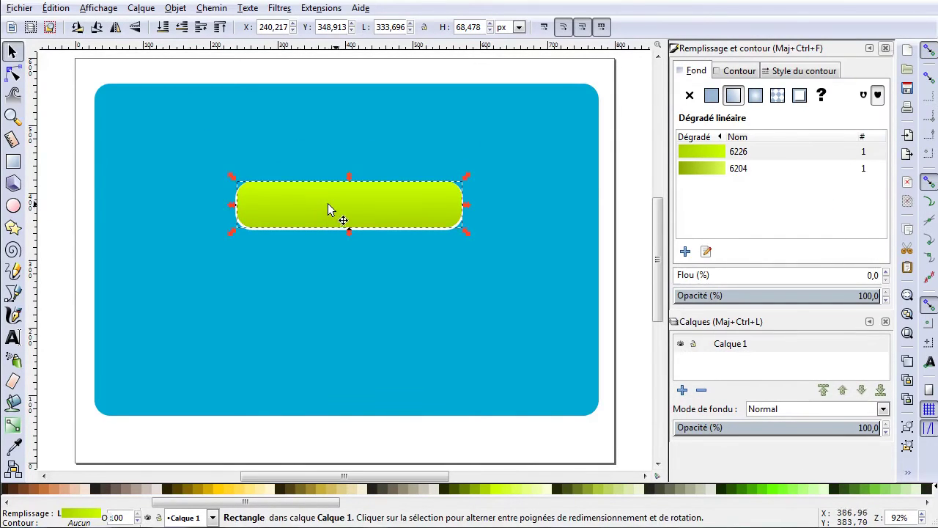
{"action": "scroll", "coordinate": [316, 244], "scroll_direction": "up", "scroll_amount": 2}
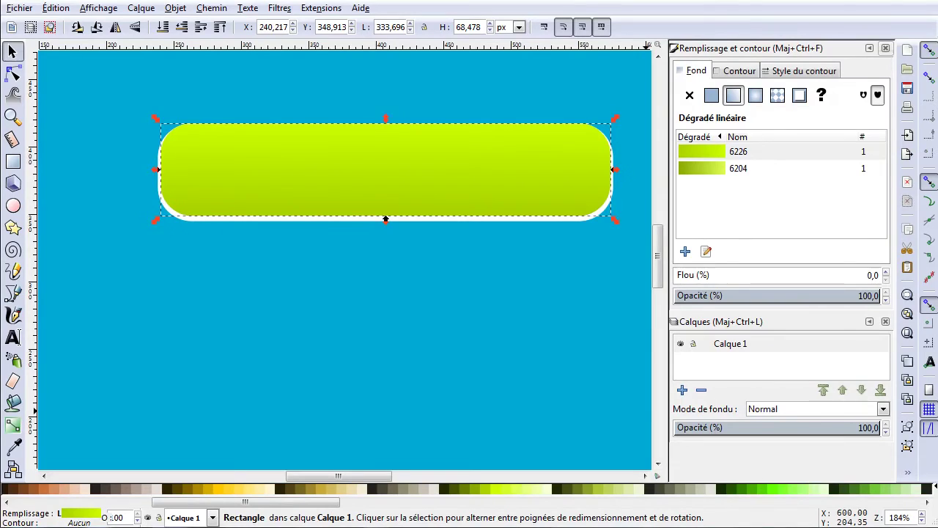
{"action": "left_click", "coordinate": [907, 294]}
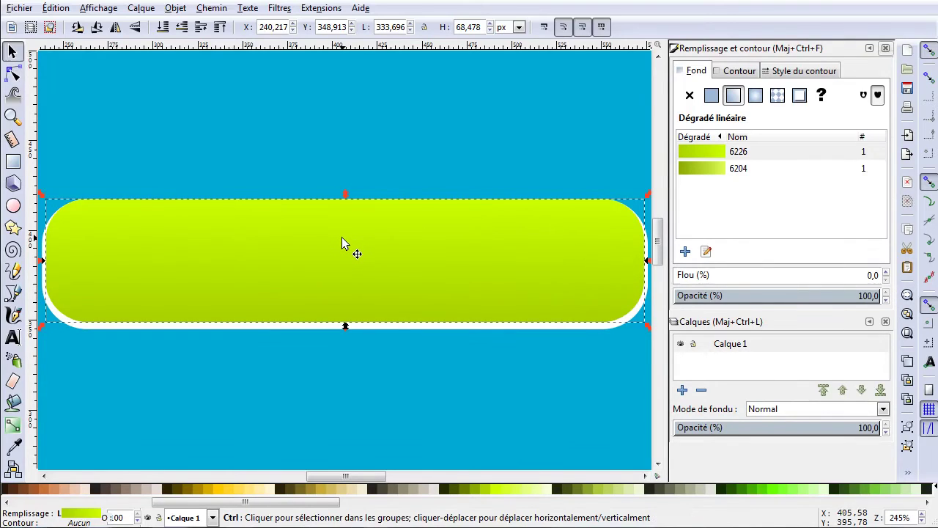
{"action": "scroll", "coordinate": [341, 236], "scroll_direction": "down", "scroll_amount": 1}
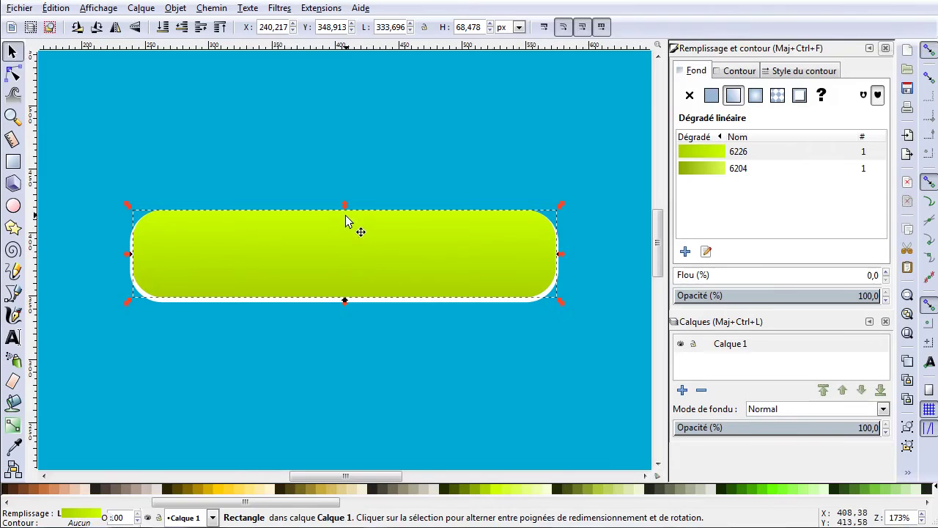
- Shrink the duplicate on all four sides inside the white outline, to about 326 × 57.5 px at X 244, Y 353 px
{"action": "left_click_drag", "start_coordinate": [347, 210], "coordinate": [350, 220]}
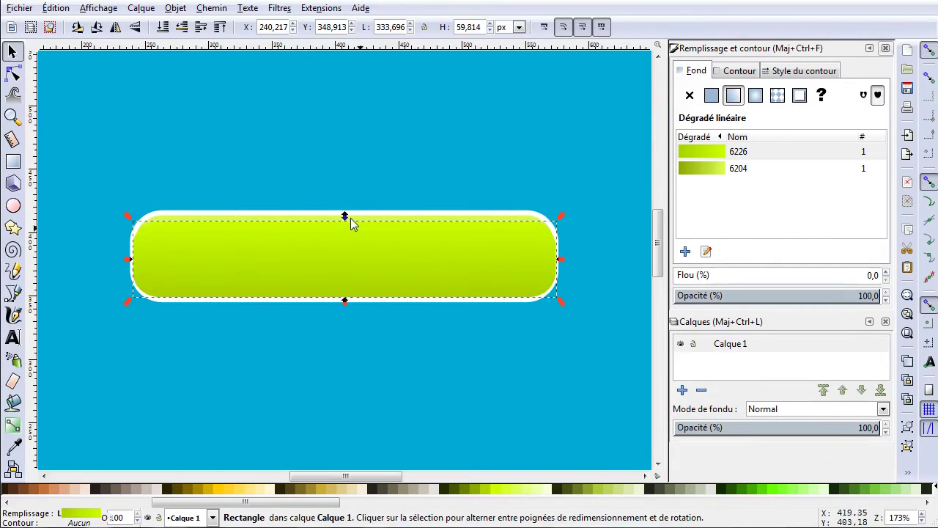
{"action": "left_click_drag", "start_coordinate": [345, 303], "coordinate": [347, 297]}
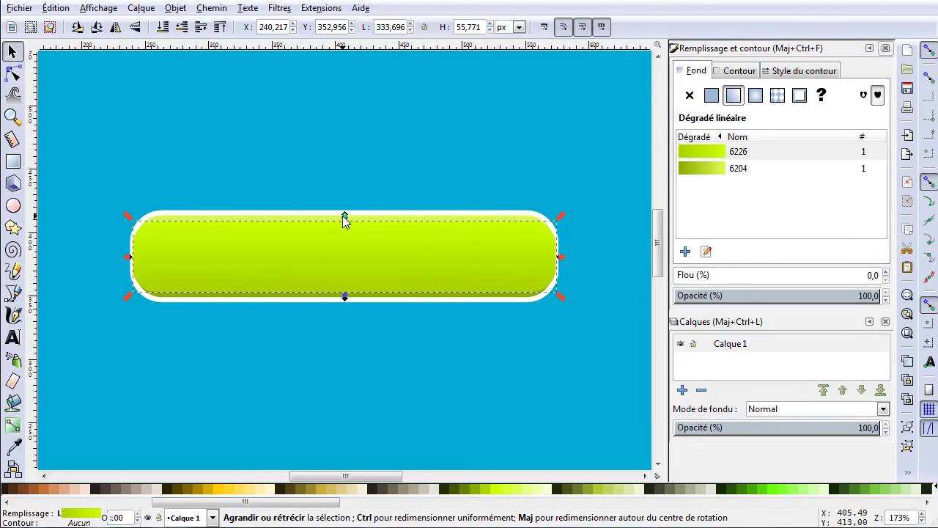
{"action": "left_click_drag", "start_coordinate": [344, 215], "coordinate": [345, 213]}
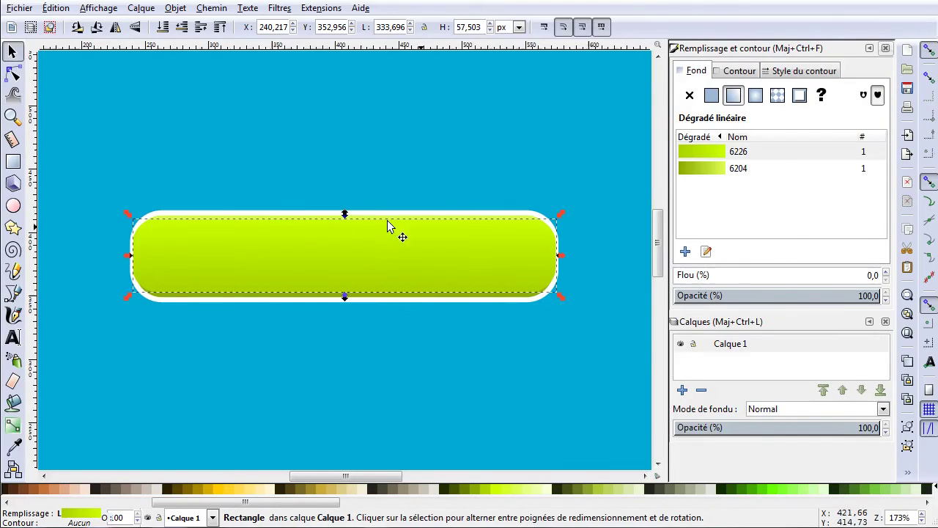
{"action": "left_click_drag", "start_coordinate": [560, 257], "coordinate": [555, 260]}
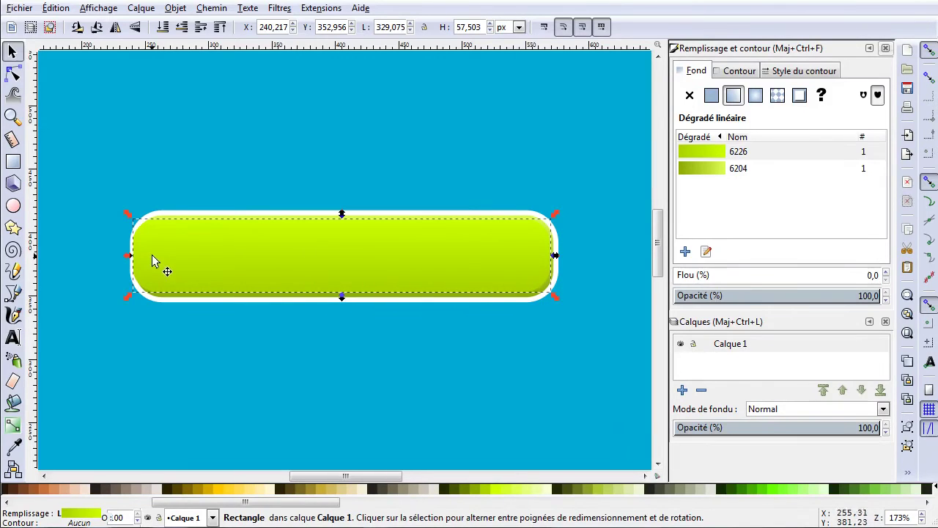
{"action": "left_click_drag", "start_coordinate": [131, 256], "coordinate": [135, 258]}
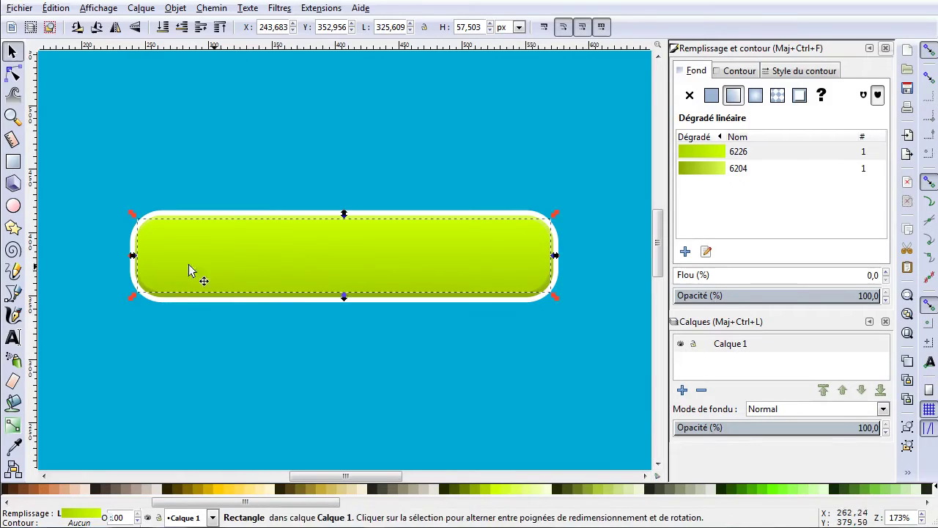
- Convert the duplicate to a path and bow its lower edge slightly upward and its upper edge slightly downward
{"action": "left_click", "coordinate": [13, 73]}
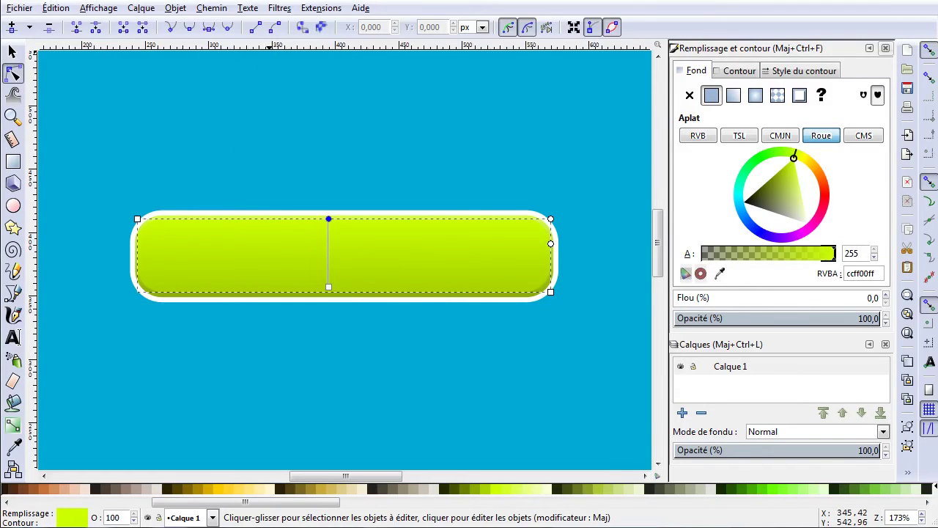
{"action": "left_click", "coordinate": [303, 28]}
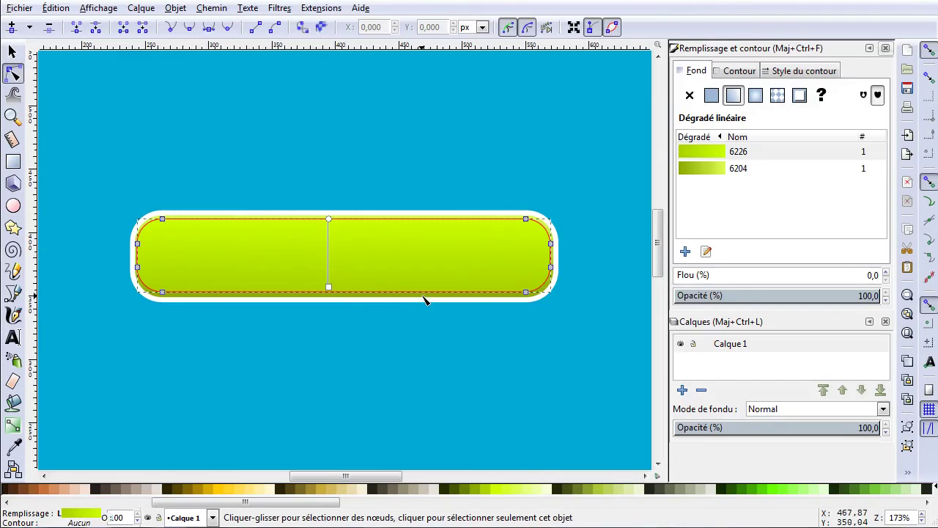
{"action": "left_click_drag", "start_coordinate": [432, 295], "coordinate": [433, 289]}
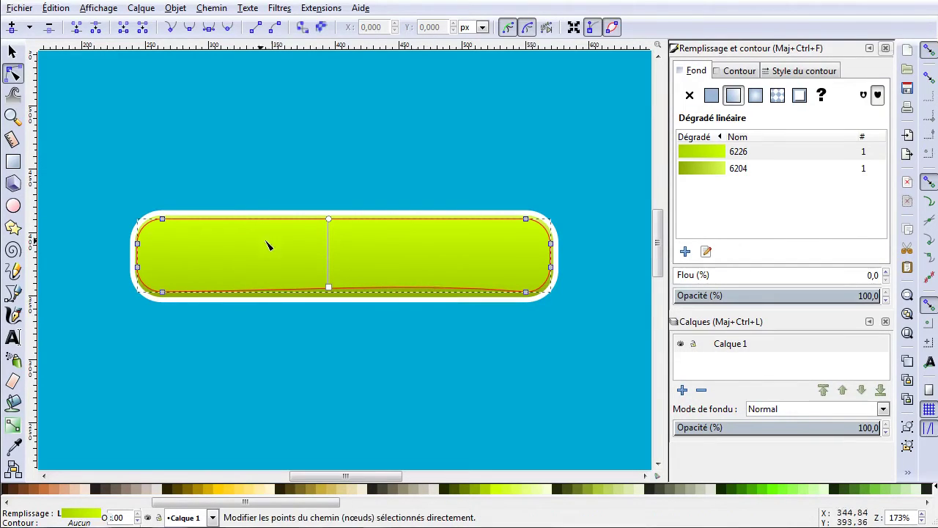
{"action": "left_click_drag", "start_coordinate": [247, 234], "coordinate": [253, 239]}
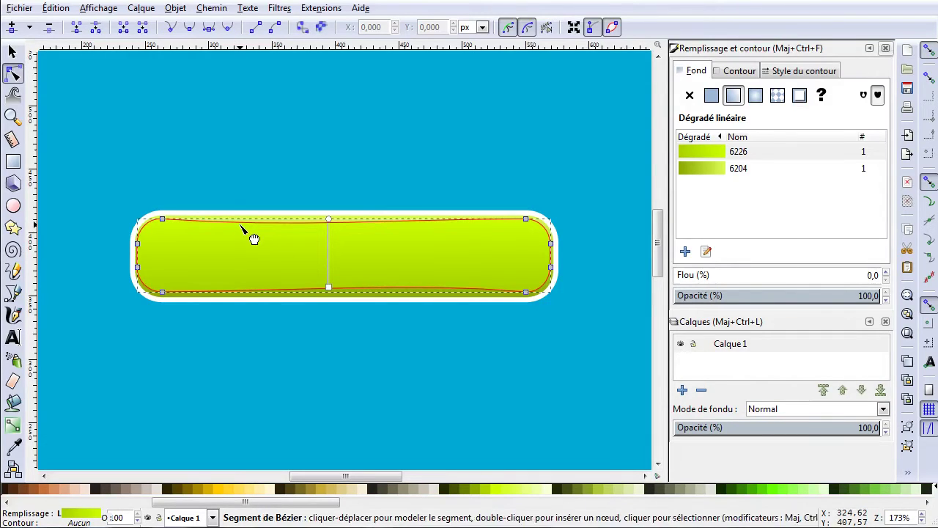
{"action": "left_click", "coordinate": [12, 52]}
{"action": "left_click", "coordinate": [110, 126]}
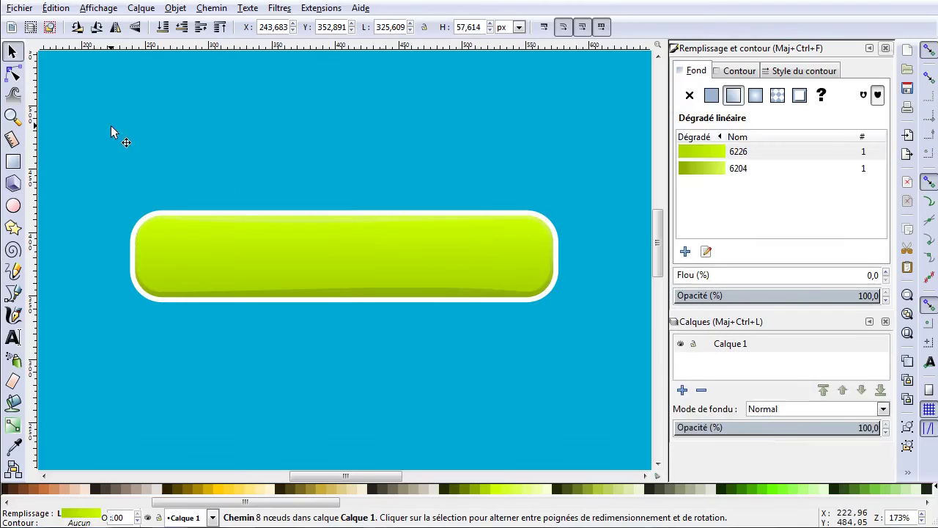
- Nudge the curved path down slightly inside the white outline, to about X 244 px, Y 351 px
{"action": "left_click", "coordinate": [437, 258]}
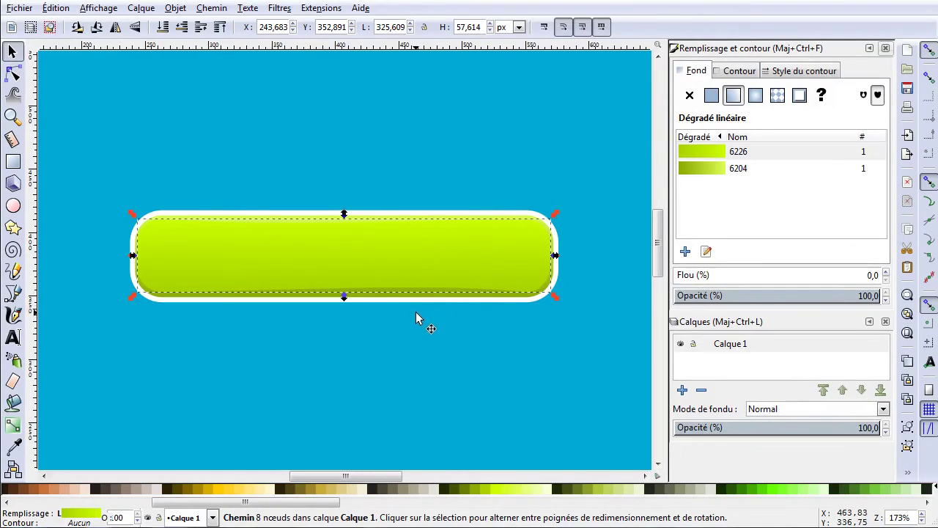
{"action": "scroll", "coordinate": [415, 318], "scroll_direction": "up", "scroll_amount": 1}
{"action": "left_click_drag", "start_coordinate": [374, 225], "coordinate": [374, 232]}
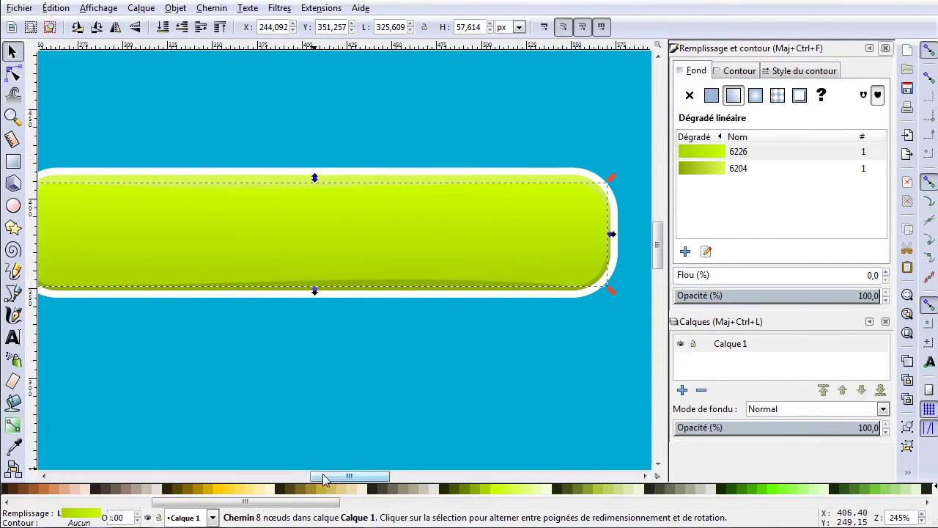
{"action": "left_click_drag", "start_coordinate": [335, 477], "coordinate": [330, 477]}
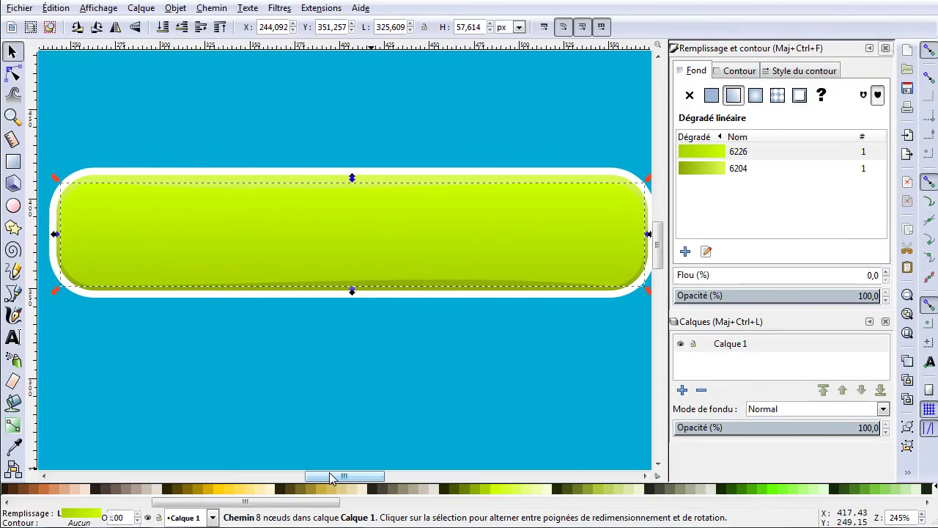
- Recolour the upper end stop of the white-outlined rectangle's gradient to #E5FF80
{"action": "left_click", "coordinate": [393, 184], "text": "alt"}
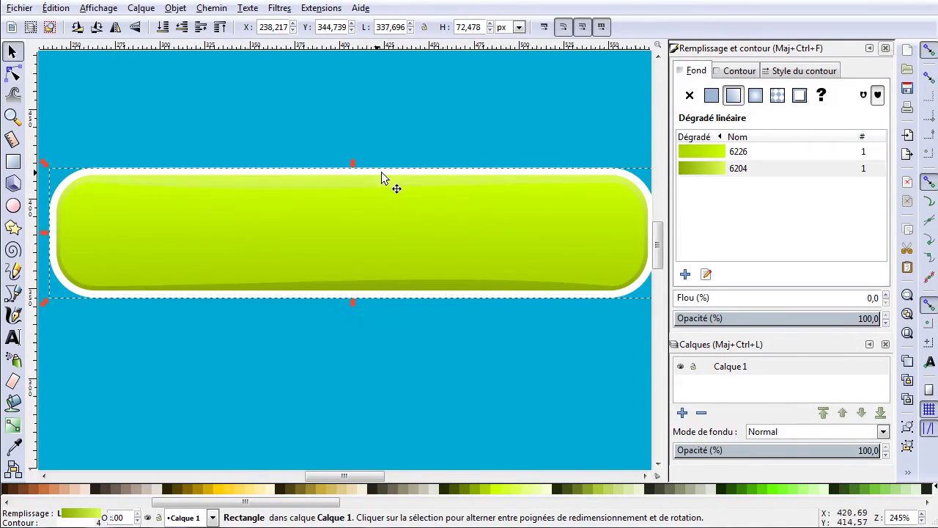
{"action": "left_click", "coordinate": [389, 243]}
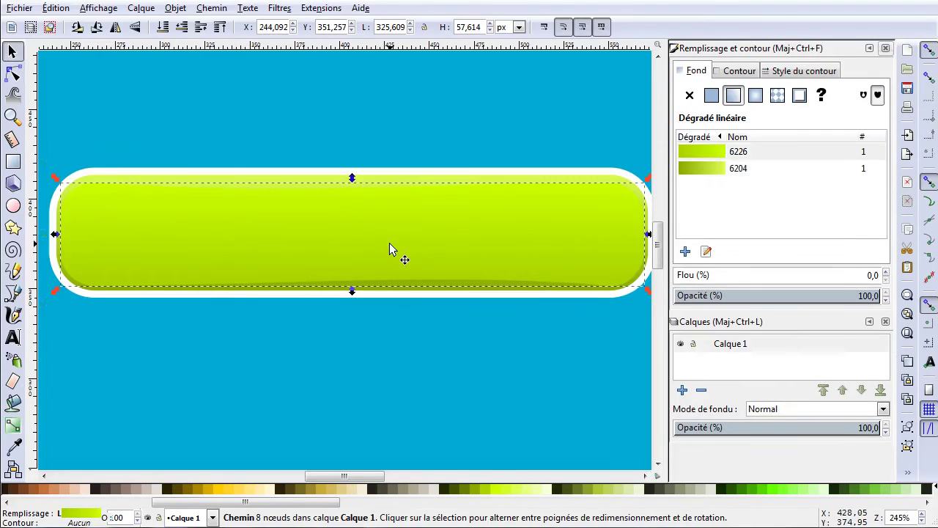
{"action": "left_click", "coordinate": [423, 171]}
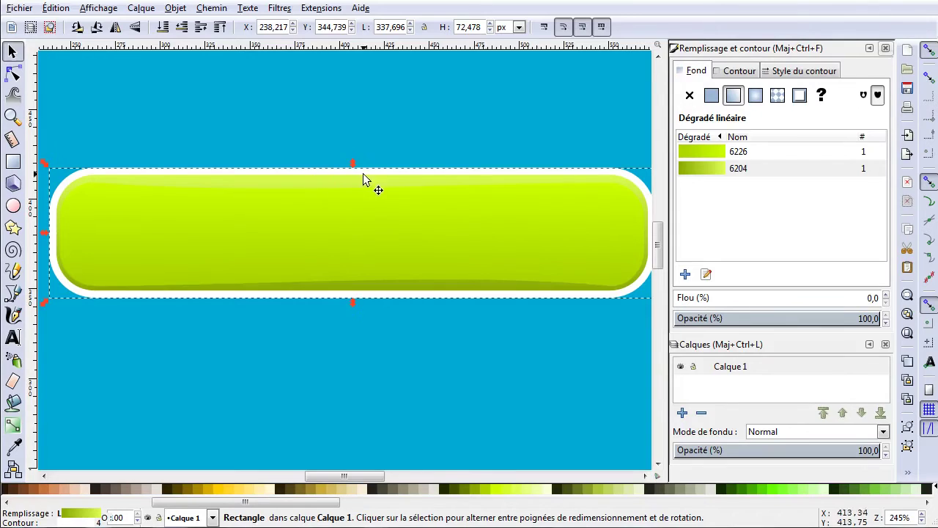
{"action": "left_click", "coordinate": [13, 425]}
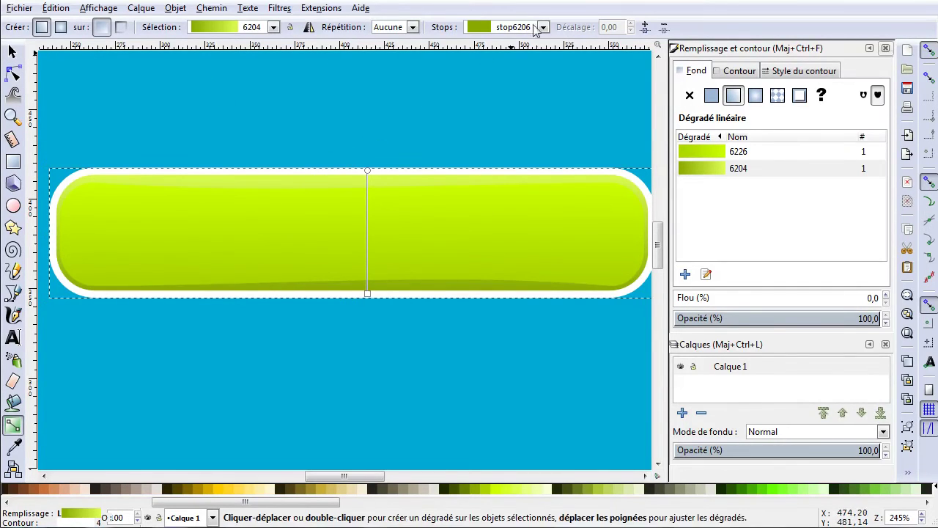
{"action": "left_click", "coordinate": [371, 177]}
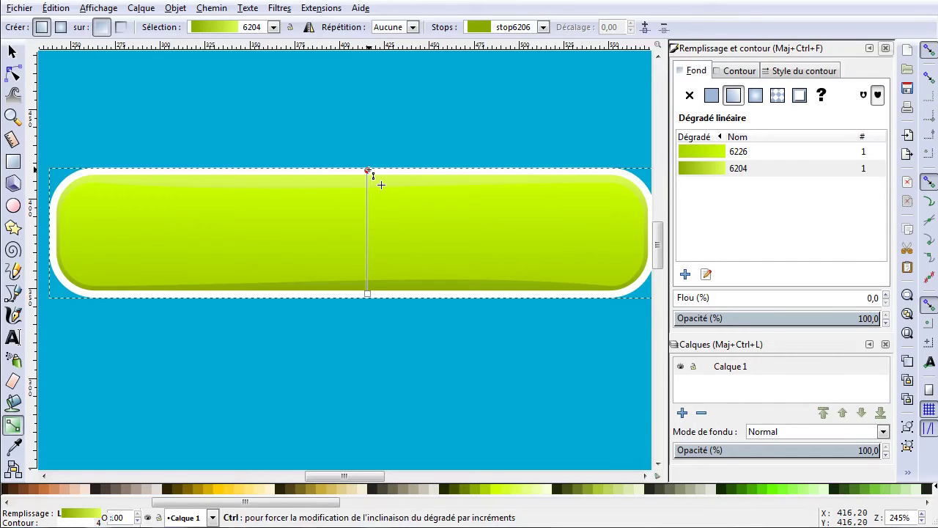
{"action": "left_click", "coordinate": [544, 28]}
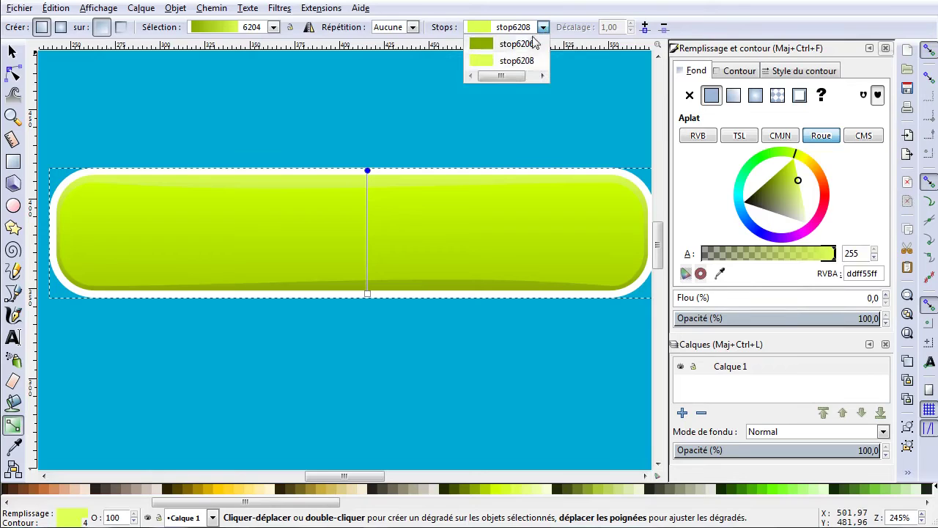
{"action": "left_click", "coordinate": [504, 61]}
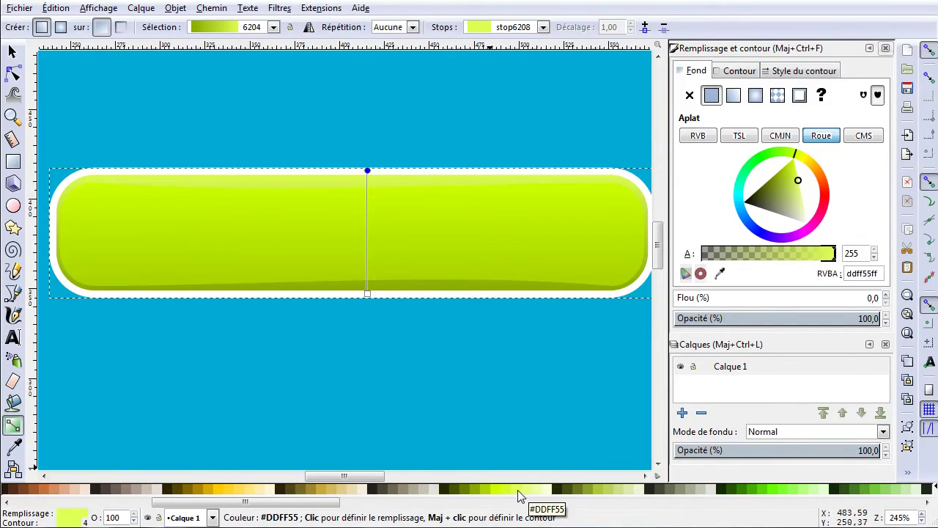
{"action": "left_click", "coordinate": [530, 489]}
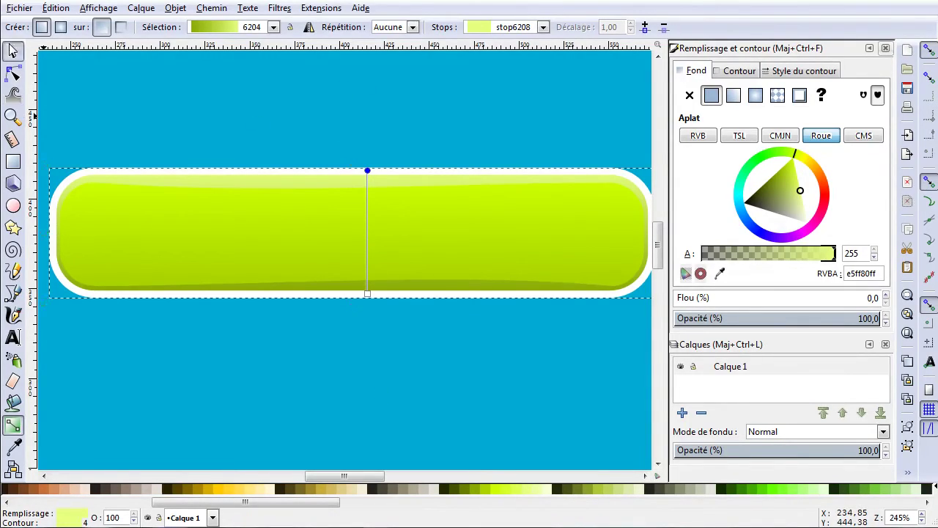
- Raise the two upper-edge nodes of the inner curved path together to about Y 411 px
{"action": "left_click", "coordinate": [13, 50]}
{"action": "left_click", "coordinate": [258, 216]}
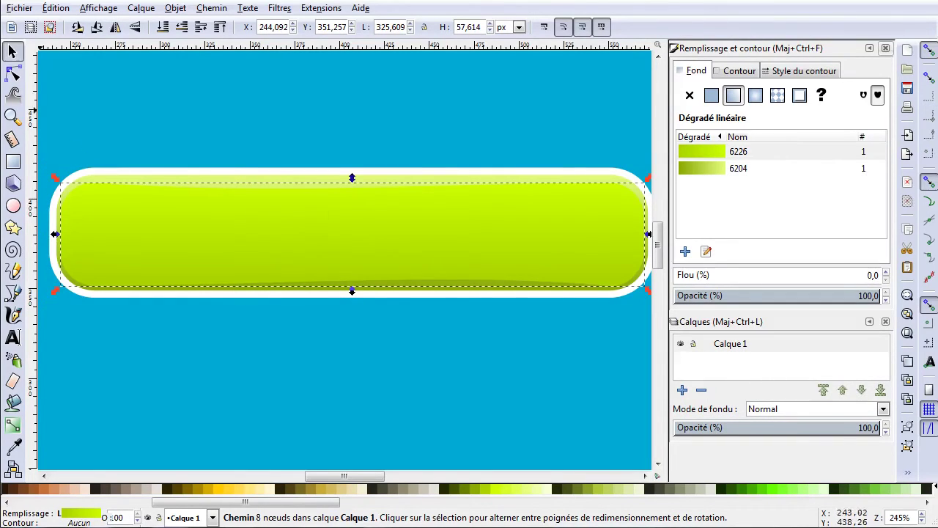
{"action": "left_click", "coordinate": [9, 74]}
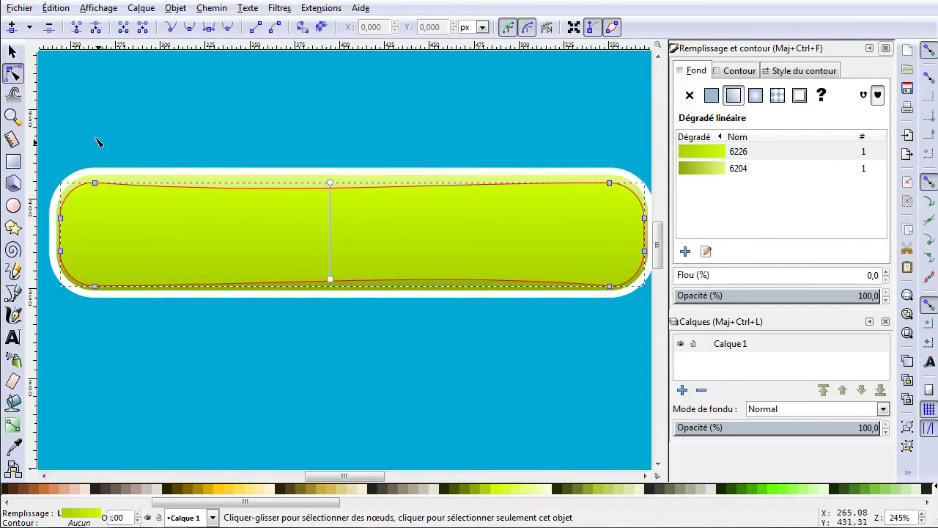
{"action": "left_click_drag", "start_coordinate": [61, 139], "coordinate": [626, 196]}
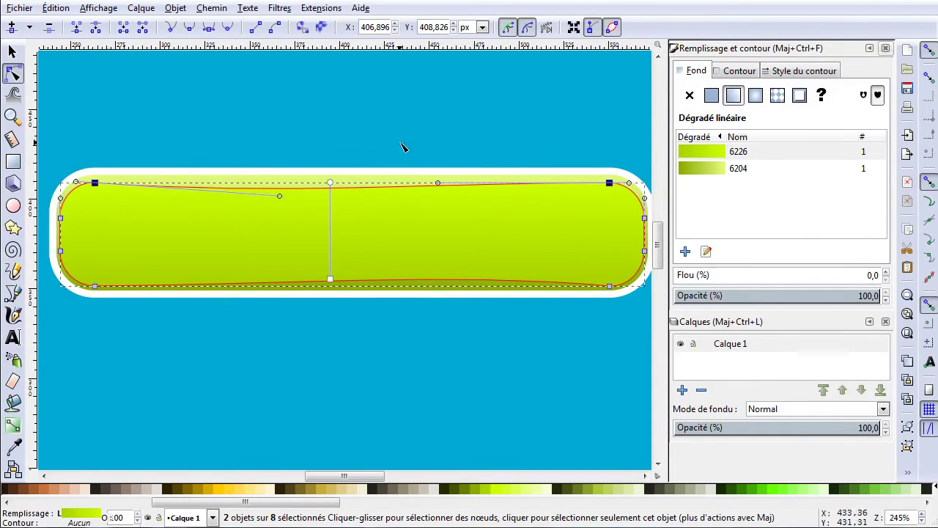
{"action": "left_click_drag", "start_coordinate": [609, 184], "coordinate": [611, 182]}
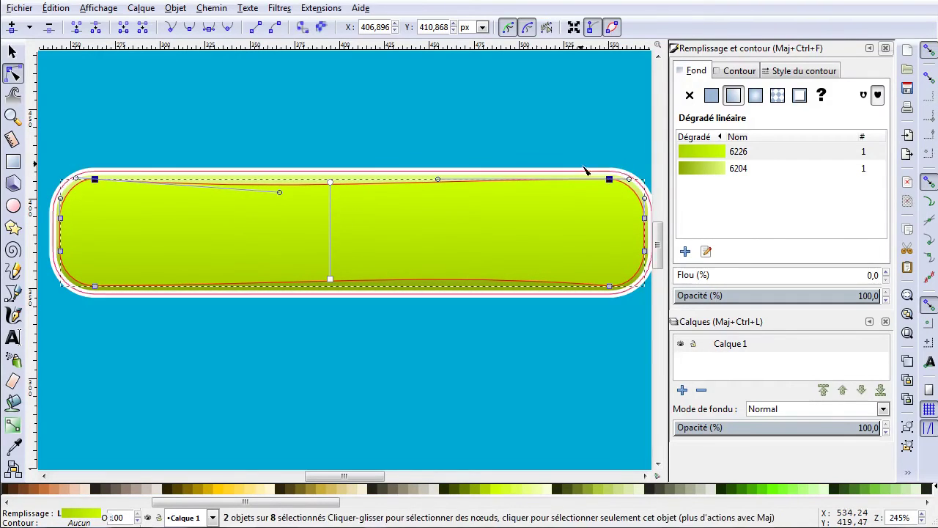
{"action": "left_click", "coordinate": [554, 132]}
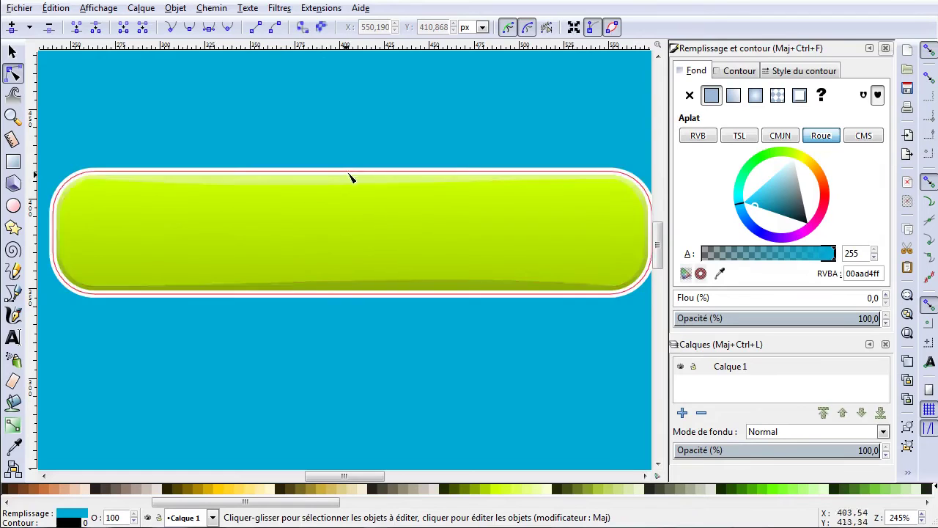
{"action": "left_click", "coordinate": [11, 51]}
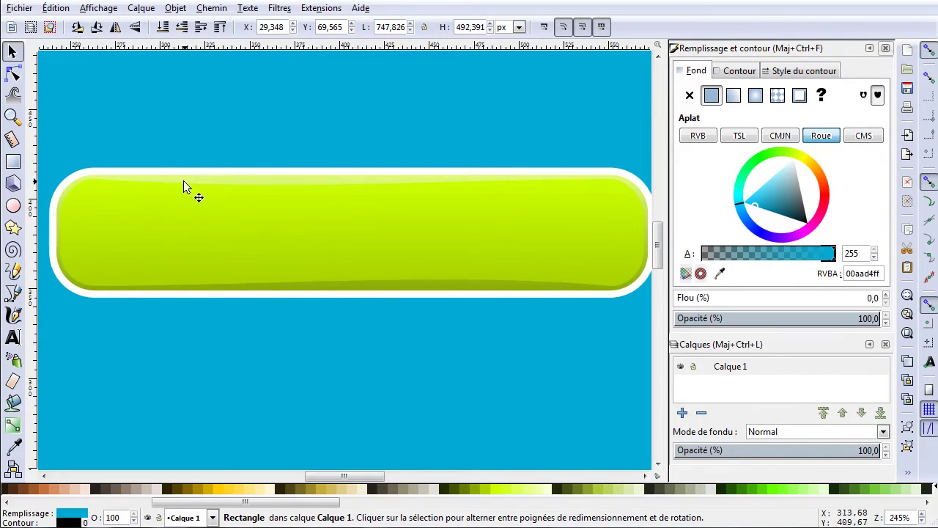
- Move the upper end handle of the white-outlined rectangle's gradient slightly down, just inside the white outline
{"action": "scroll", "coordinate": [294, 193], "scroll_direction": "up", "scroll_amount": 3, "text": "ctrl"}
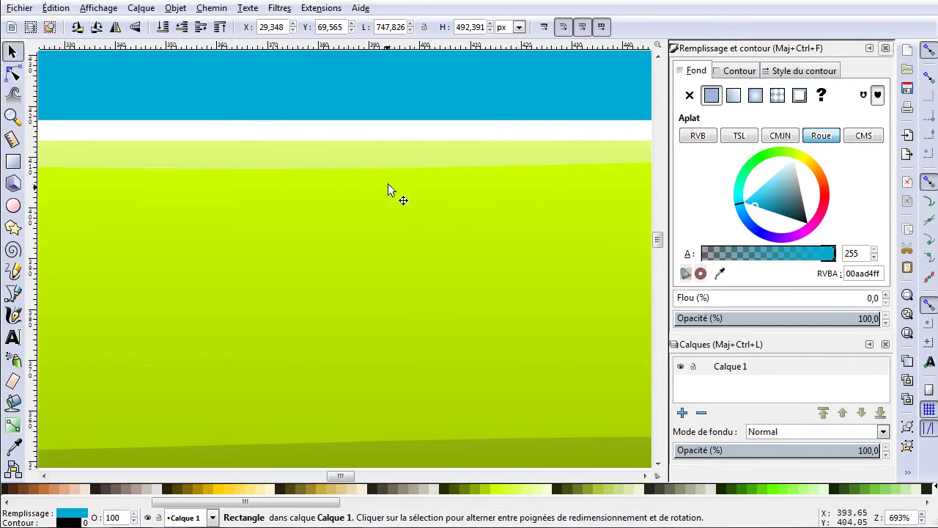
{"action": "scroll", "coordinate": [359, 226], "scroll_direction": "down", "scroll_amount": 3, "text": "ctrl"}
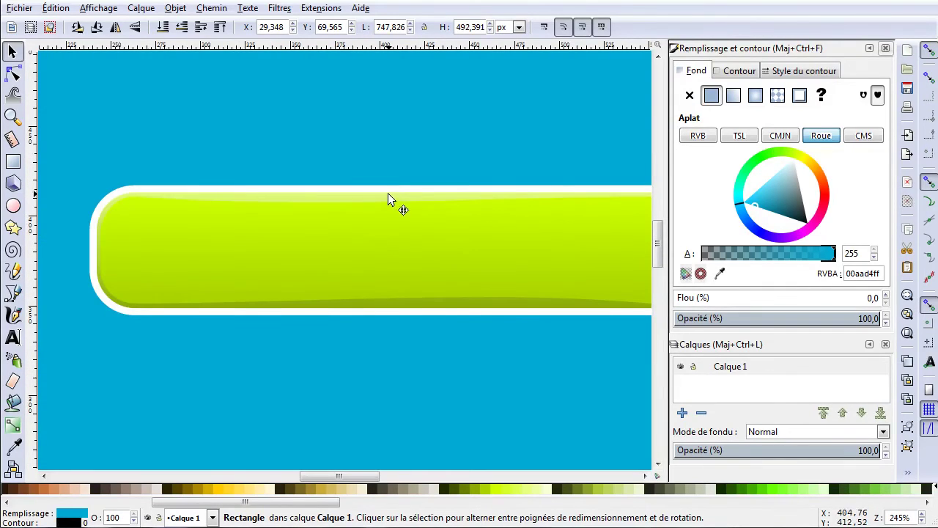
{"action": "left_click", "coordinate": [388, 197]}
{"action": "left_click", "coordinate": [14, 425]}
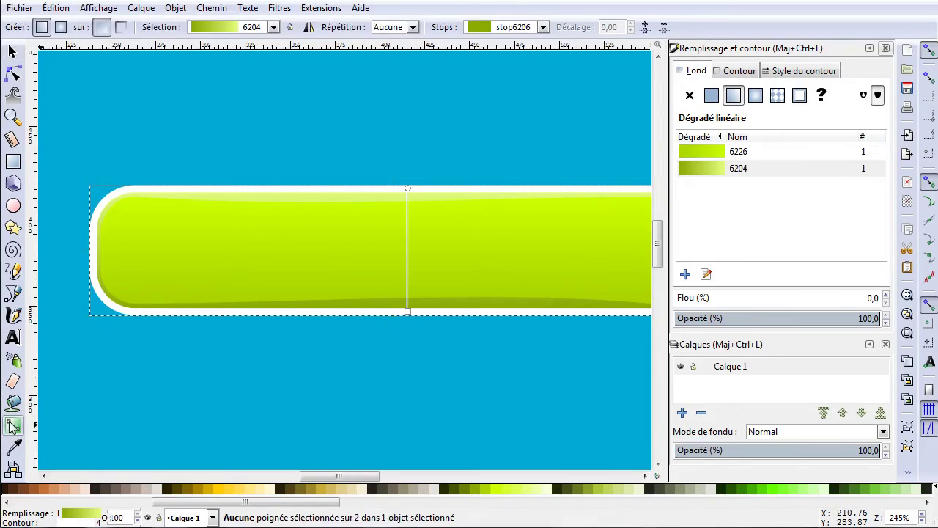
{"action": "mouse_move", "coordinate": [407, 189]}
{"action": "left_mouse_down"}
{"action": "mouse_move", "coordinate": [418, 58]}
{"action": "mouse_move", "coordinate": [430, 143]}
{"action": "mouse_move", "coordinate": [421, 249]}
{"action": "mouse_move", "coordinate": [427, 188]}
{"action": "mouse_move", "coordinate": [419, 198]}
{"action": "left_mouse_up"}
{"action": "scroll", "coordinate": [442, 337], "scroll_direction": "down", "scroll_amount": 1}
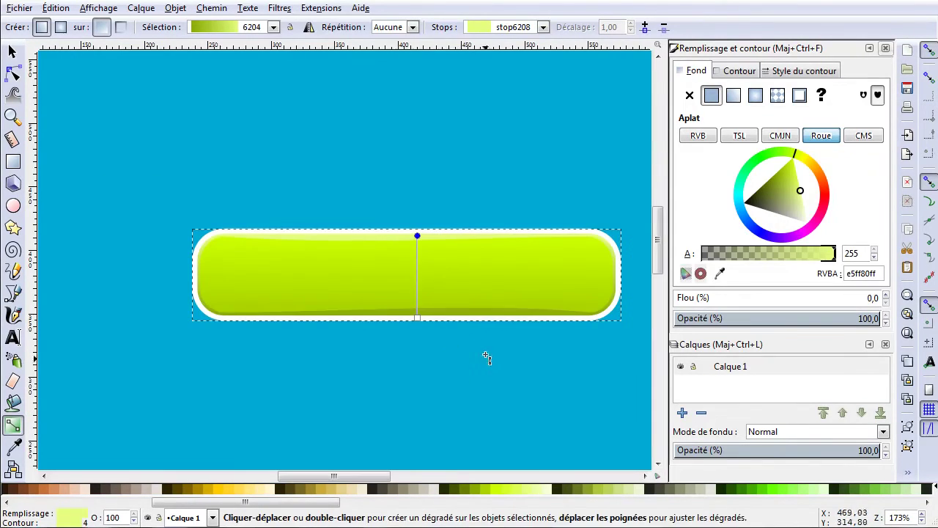
{"action": "left_click", "coordinate": [464, 396]}
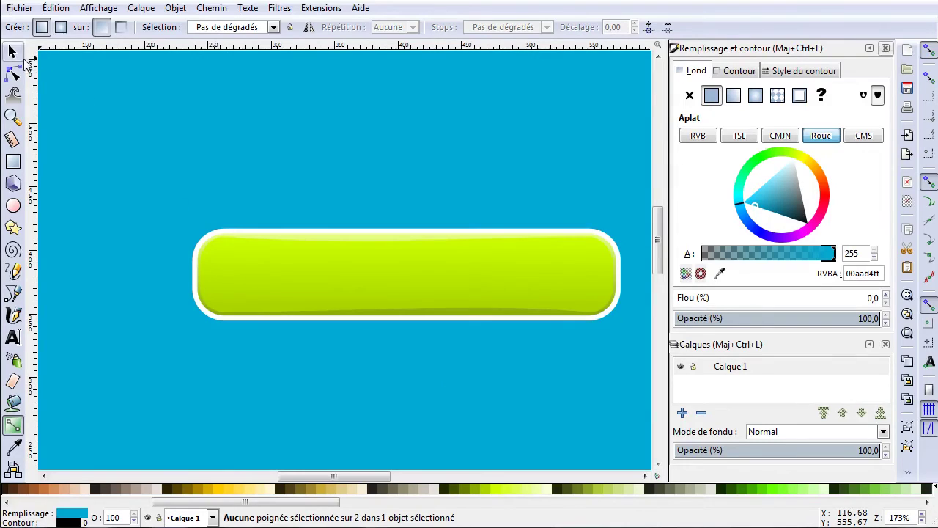
- Recolour the large background rectangle from the palette to a lighter sky blue and deselect it
{"action": "key", "text": "s"}
{"action": "scroll", "coordinate": [109, 184], "scroll_direction": "down", "scroll_amount": 3}
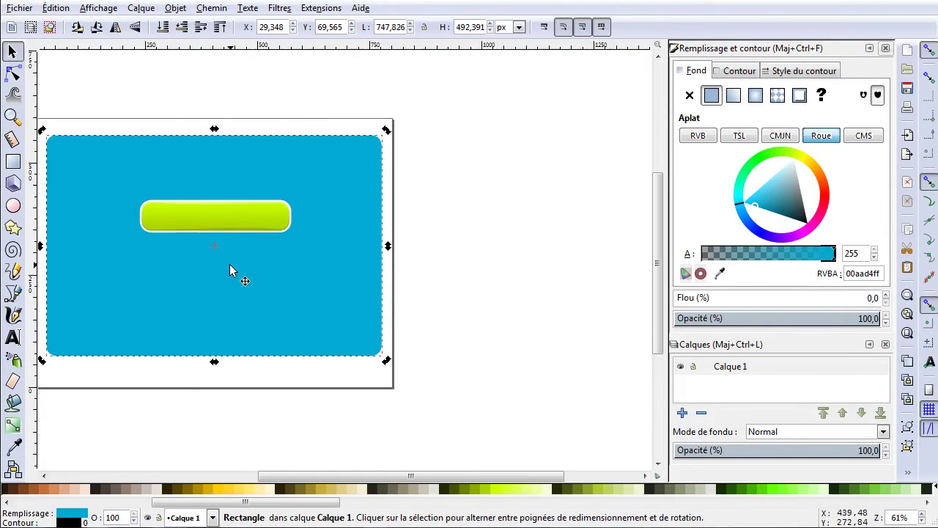
{"action": "left_click_drag", "start_coordinate": [482, 479], "coordinate": [427, 478]}
{"action": "left_click_drag", "start_coordinate": [313, 505], "coordinate": [576, 505]}
{"action": "left_click", "coordinate": [615, 489]}
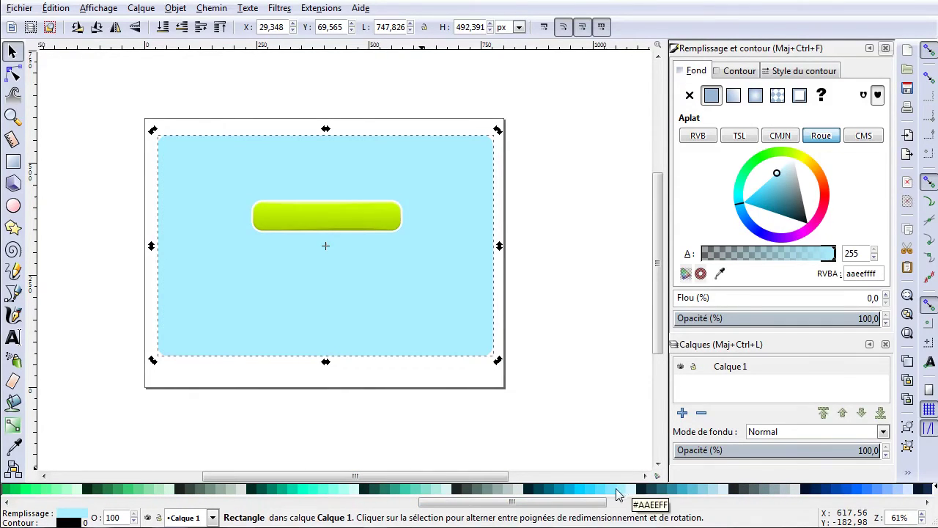
{"action": "left_click_drag", "start_coordinate": [513, 503], "coordinate": [59, 505]}
{"action": "left_click", "coordinate": [93, 423]}
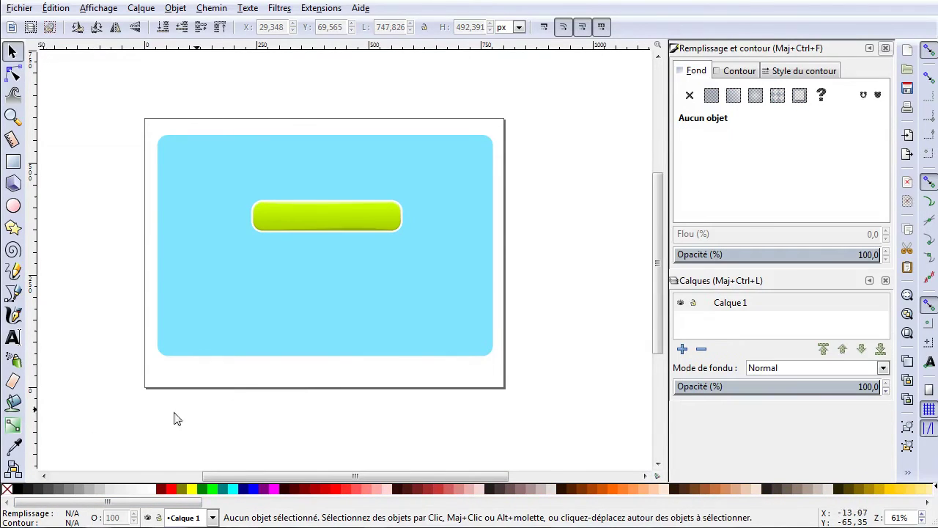
- Group the green button's two shapes and move the group up-left to about X 137, Y 426 px
{"action": "scroll", "coordinate": [285, 184], "scroll_direction": "up", "scroll_amount": 2, "text": "ctrl"}
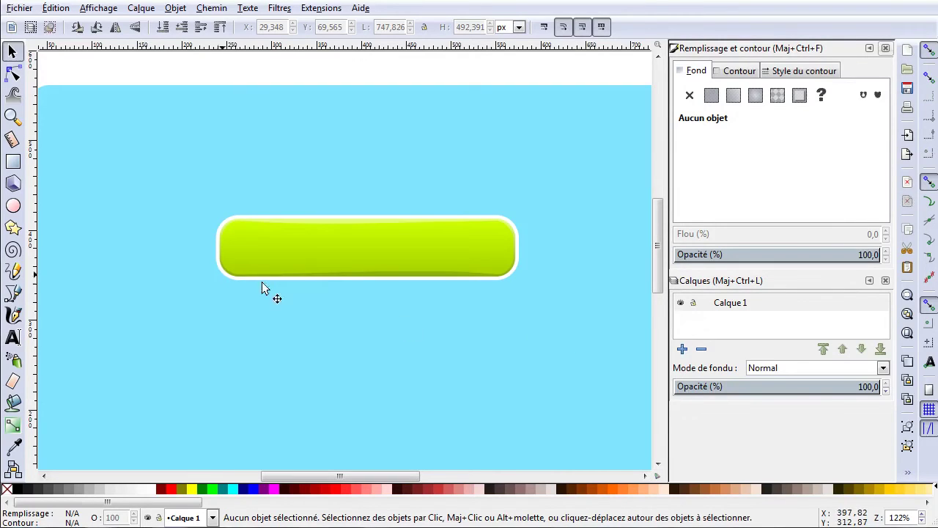
{"action": "left_click_drag", "start_coordinate": [169, 64], "coordinate": [561, 336]}
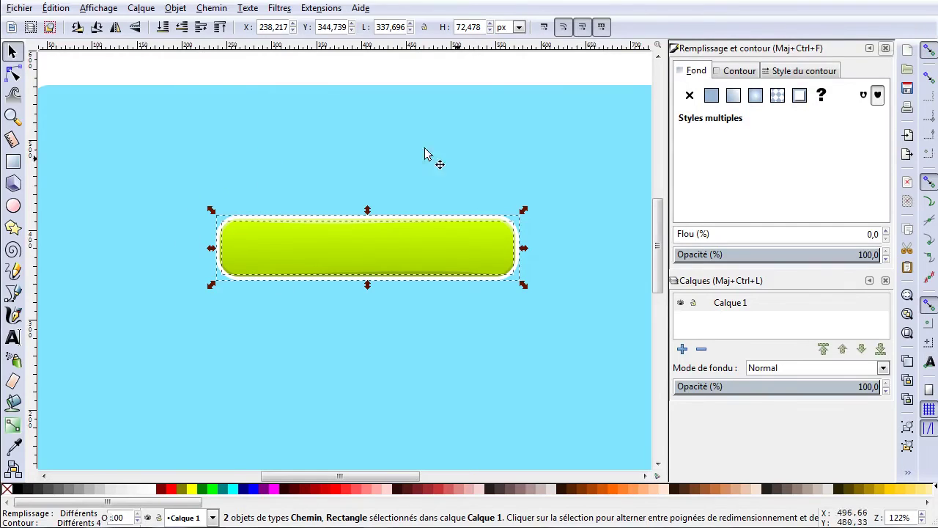
{"action": "right_click", "coordinate": [313, 233]}
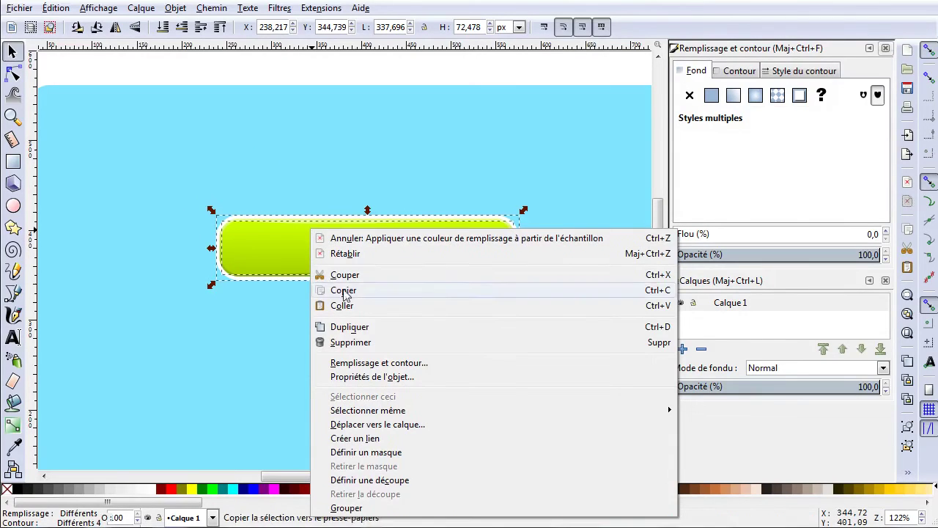
{"action": "left_click", "coordinate": [347, 509]}
{"action": "left_click", "coordinate": [364, 67]}
{"action": "left_click_drag", "start_coordinate": [376, 253], "coordinate": [314, 172]}
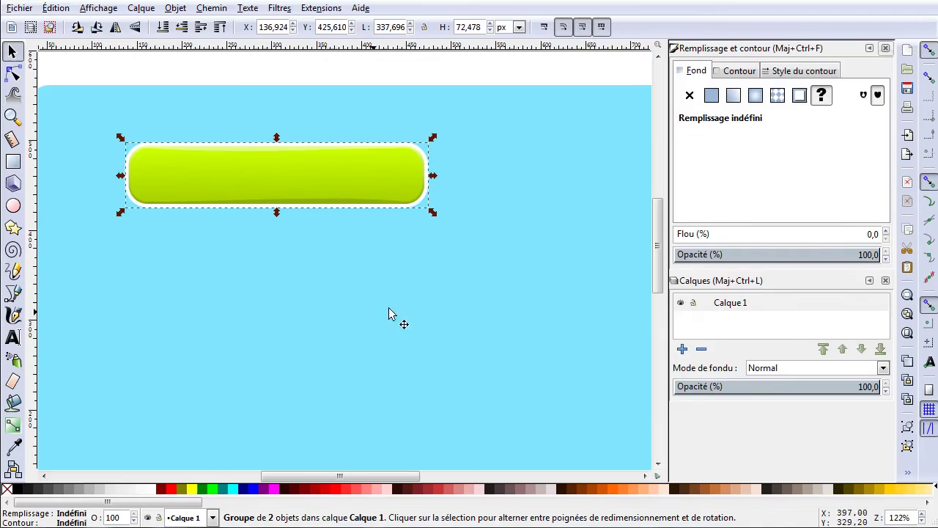
- Add the text "Play" on the blue background below the green button
{"action": "left_click", "coordinate": [13, 339]}
{"action": "left_click", "coordinate": [234, 320]}
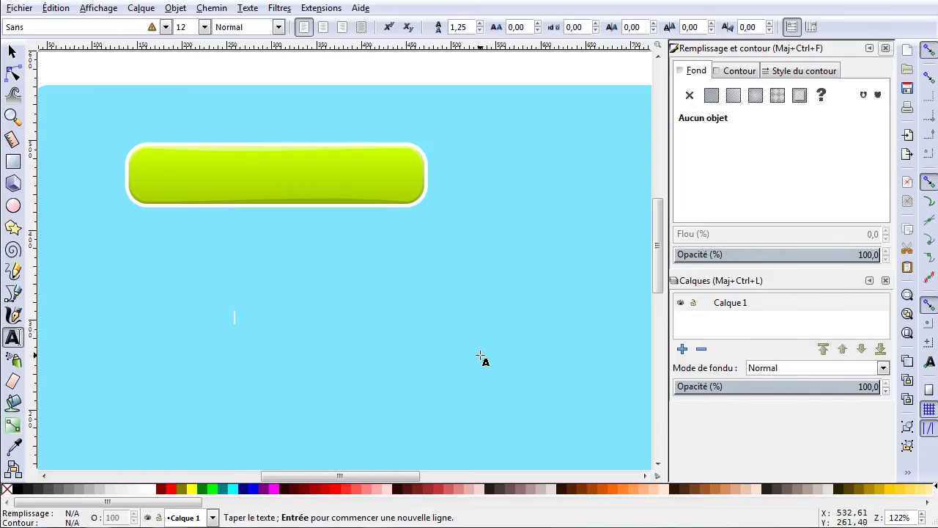
{"action": "type", "text": "Play"}
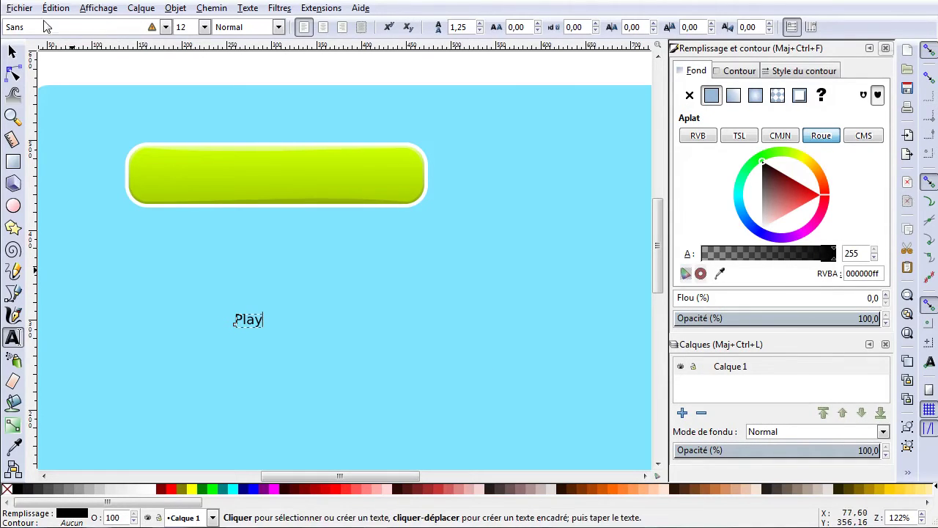
{"action": "left_click", "coordinate": [12, 51]}
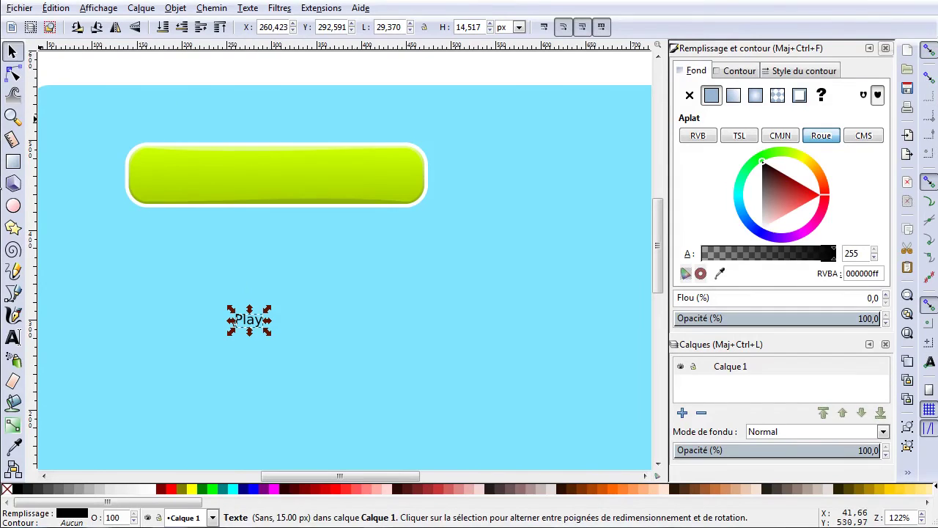
- Set the font of the "Play" text to Adobe Garamond Pro
{"action": "left_click", "coordinate": [13, 337]}
{"action": "left_click", "coordinate": [166, 27]}
{"action": "left_click", "coordinate": [73, 155]}
{"action": "left_click", "coordinate": [167, 27]}
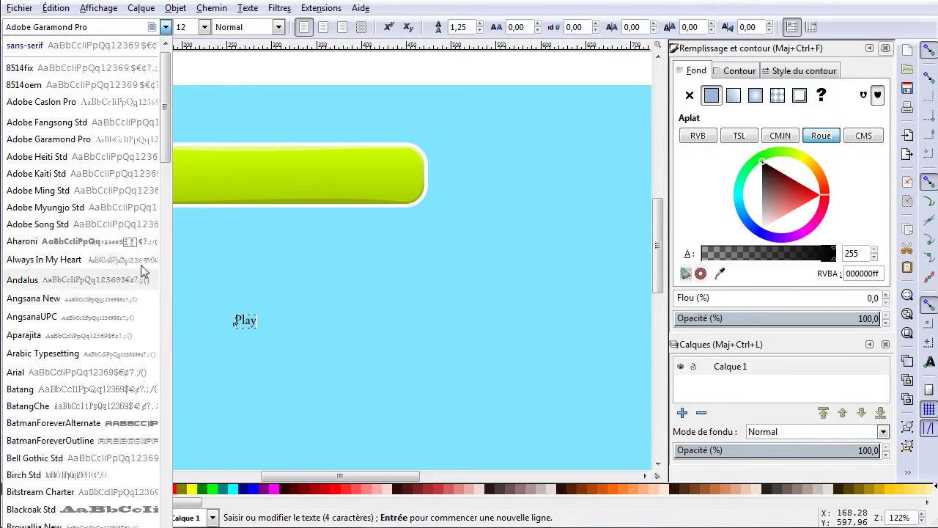
- Set the font of the whole "Play" text to Komika Axis
{"action": "left_click", "coordinate": [262, 324]}
{"action": "key", "text": "ctrl+a"}
{"action": "left_click", "coordinate": [166, 27]}
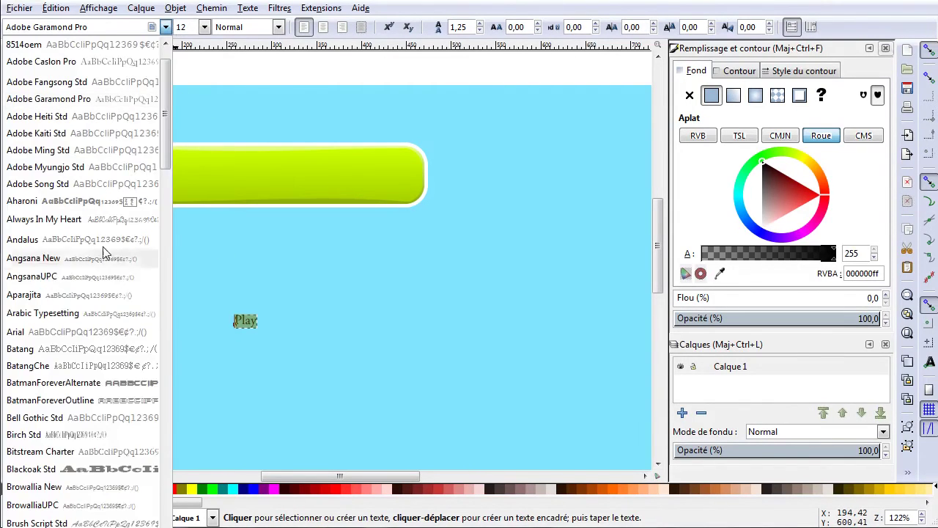
{"action": "scroll", "coordinate": [84, 272], "scroll_direction": "down", "scroll_amount": 10}
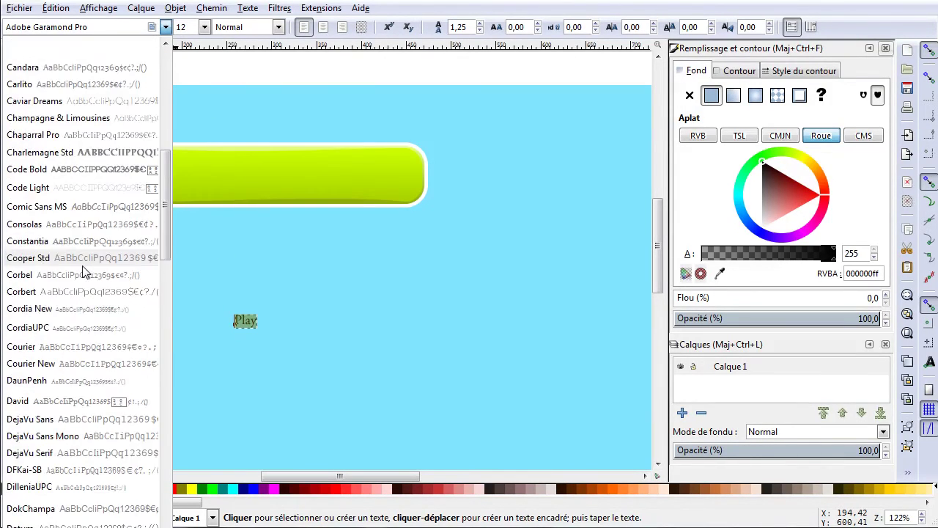
{"action": "scroll", "coordinate": [84, 271], "scroll_direction": "down", "scroll_amount": 20}
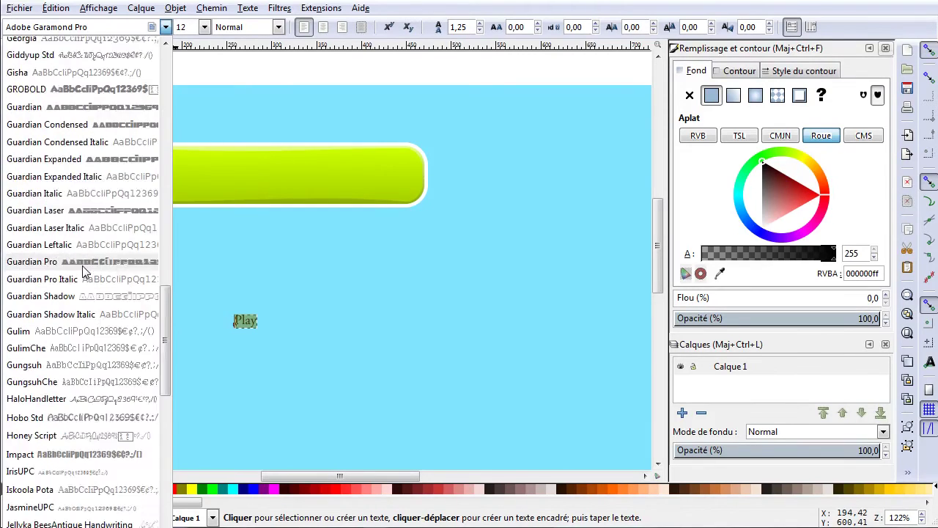
{"action": "scroll", "coordinate": [84, 272], "scroll_direction": "down", "scroll_amount": 5}
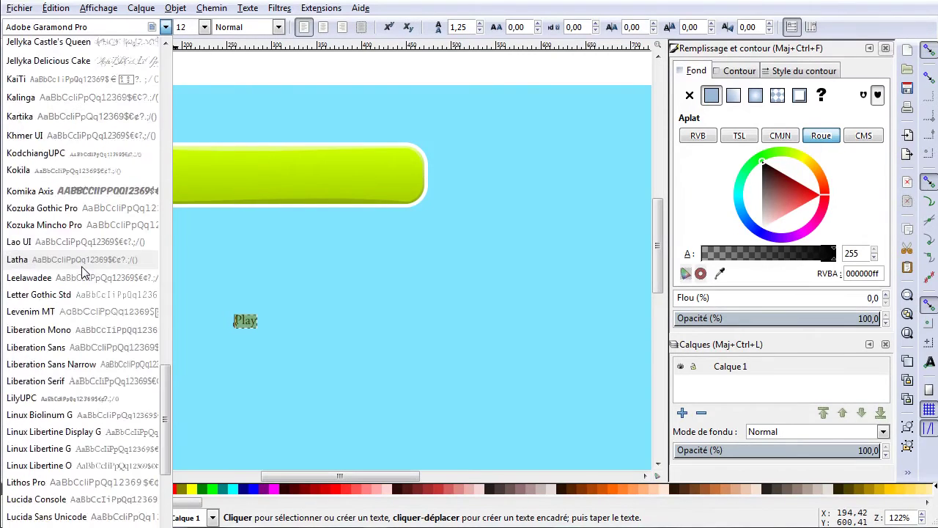
{"action": "left_click", "coordinate": [62, 193]}
{"action": "left_click", "coordinate": [12, 51]}
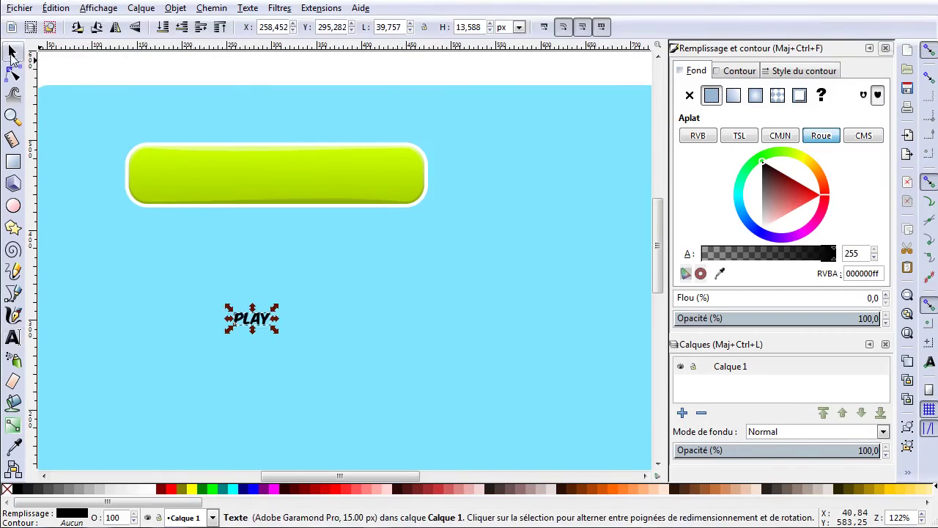
- Move the "Play" text onto the green button and enlarge its font size to 22
{"action": "left_click_drag", "start_coordinate": [260, 327], "coordinate": [269, 179]}
{"action": "left_click", "coordinate": [12, 337]}
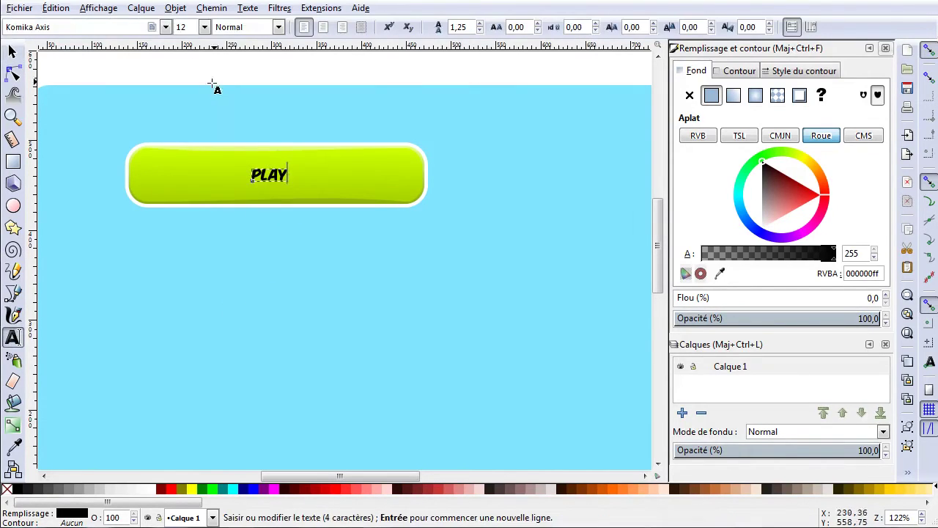
{"action": "left_click", "coordinate": [205, 27]}
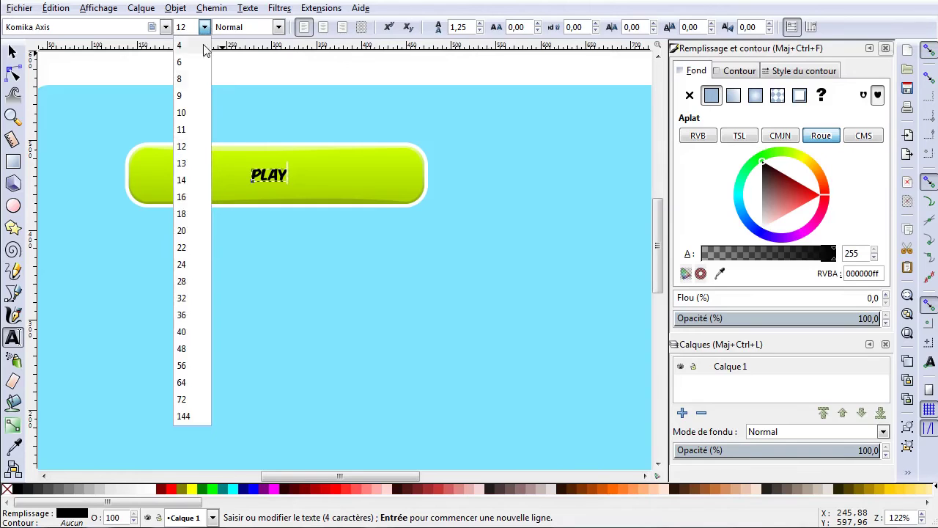
{"action": "left_click", "coordinate": [195, 214]}
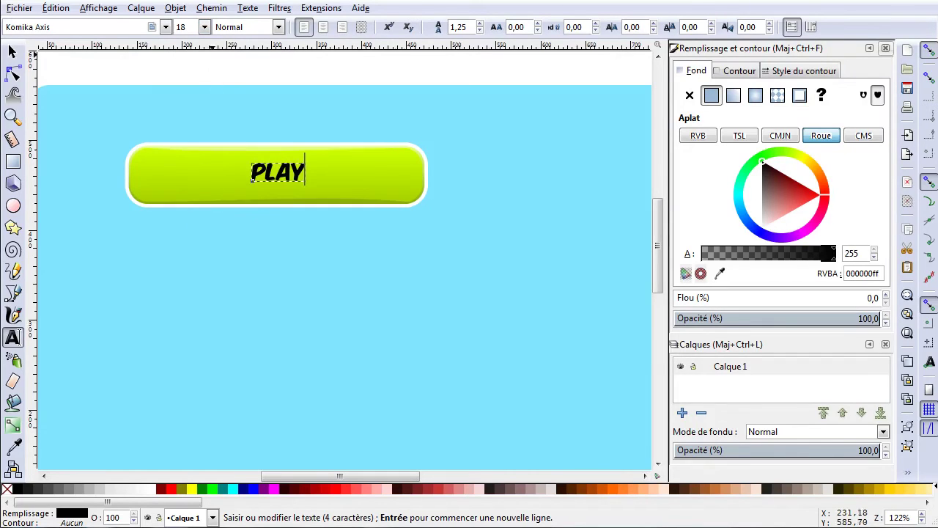
{"action": "left_click", "coordinate": [204, 27]}
{"action": "left_click", "coordinate": [187, 249]}
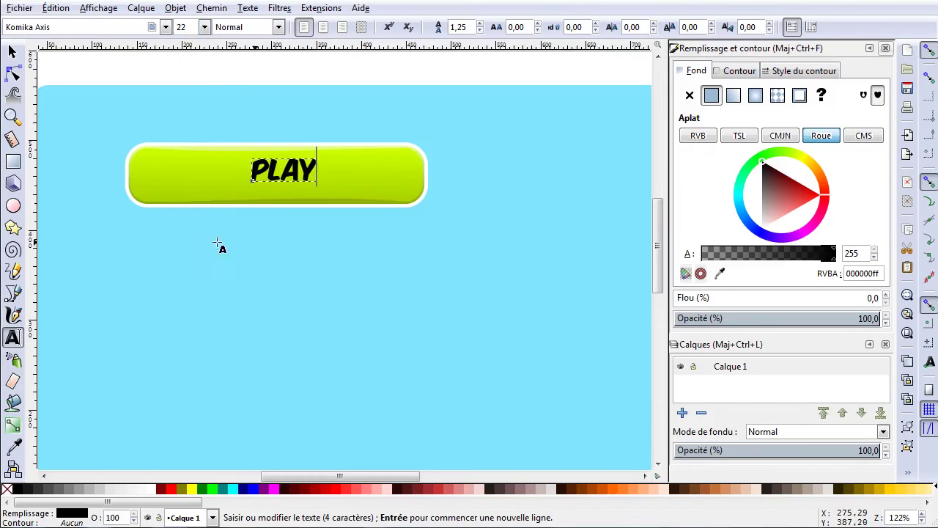
- Reposition the "Play" text to about X 262, Y 451 px on the button, fill it with white and deselect it
{"action": "left_click", "coordinate": [12, 51]}
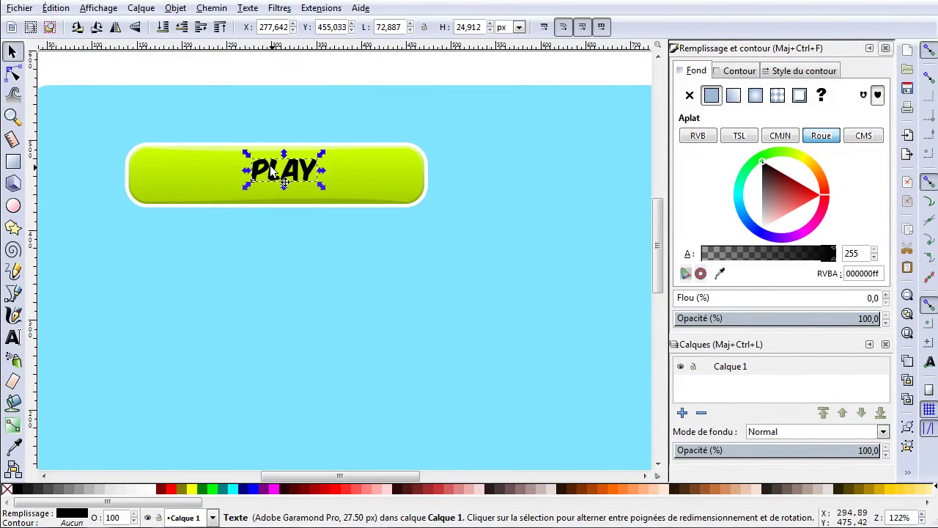
{"action": "left_click_drag", "start_coordinate": [271, 174], "coordinate": [257, 178]}
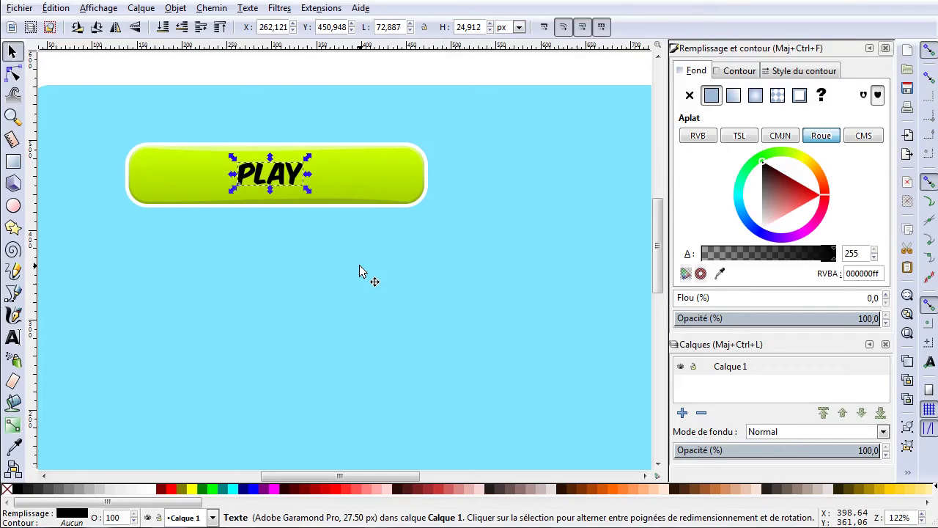
{"action": "left_click", "coordinate": [154, 494]}
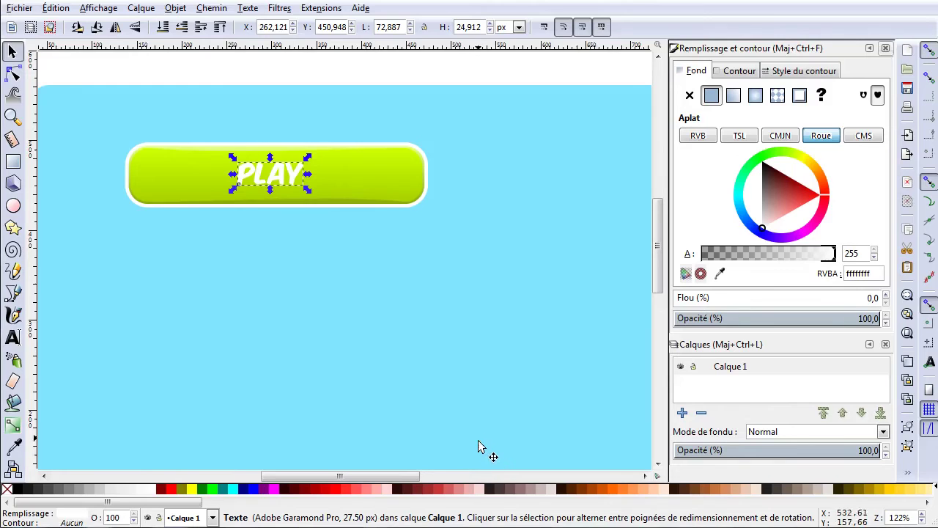
{"action": "left_click", "coordinate": [557, 73]}
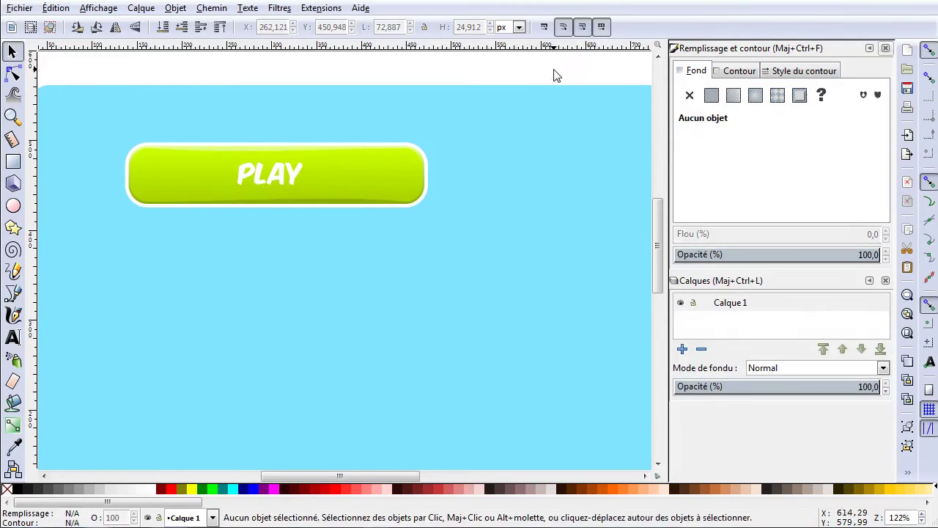
- Try a dark olive green outline from the palette on the "Play" text, and undo it
{"action": "left_click", "coordinate": [297, 181]}
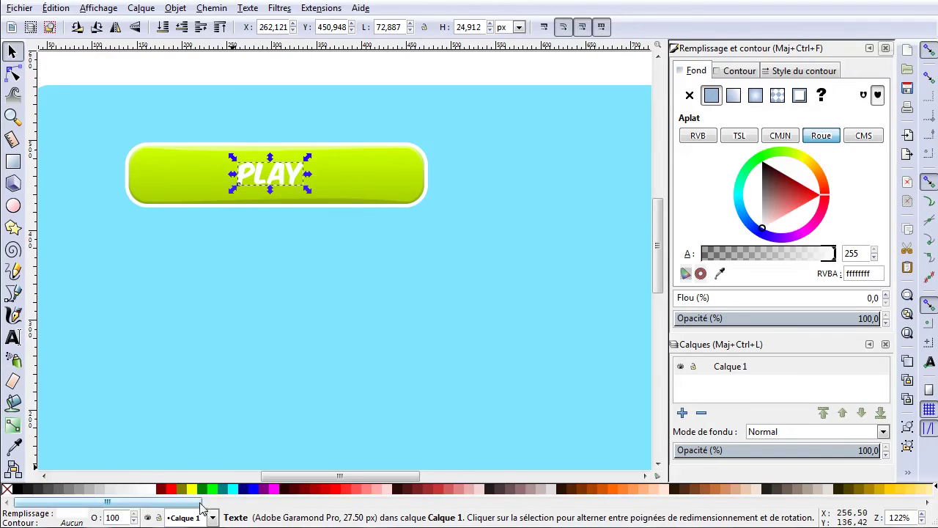
{"action": "left_click_drag", "start_coordinate": [185, 506], "coordinate": [349, 498]}
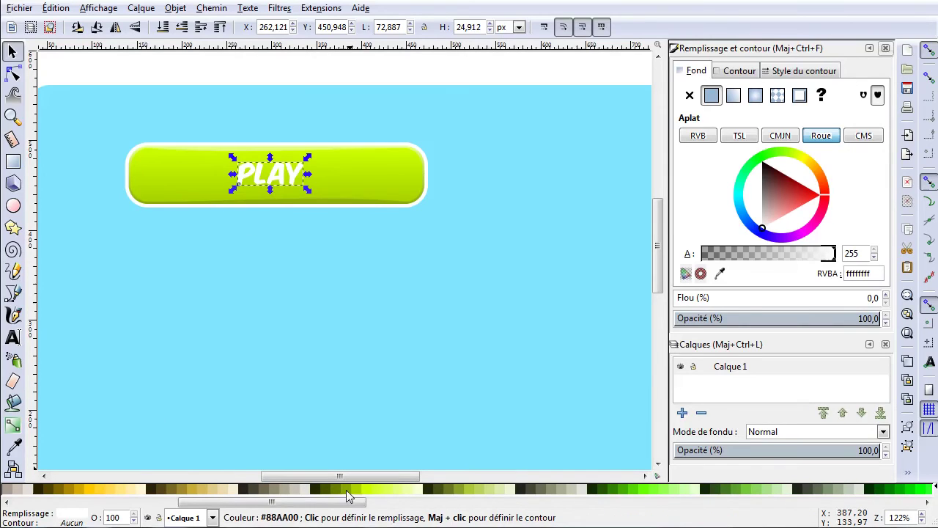
{"action": "right_click", "coordinate": [327, 492]}
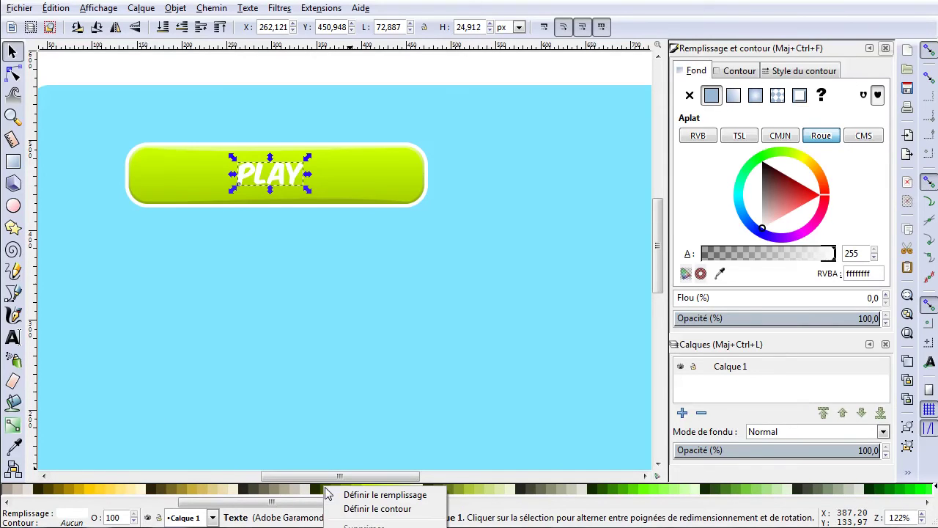
{"action": "left_click", "coordinate": [352, 508]}
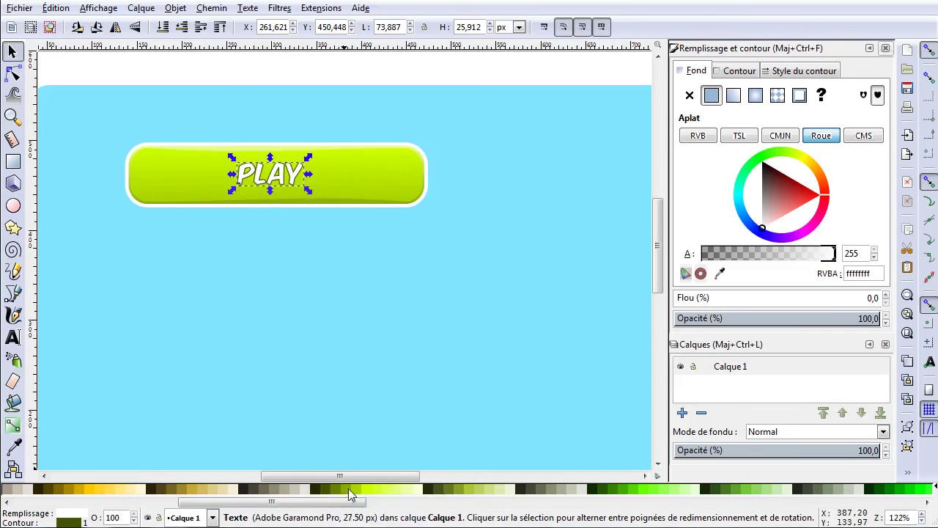
{"action": "left_click", "coordinate": [54, 9]}
{"action": "left_click", "coordinate": [72, 22]}
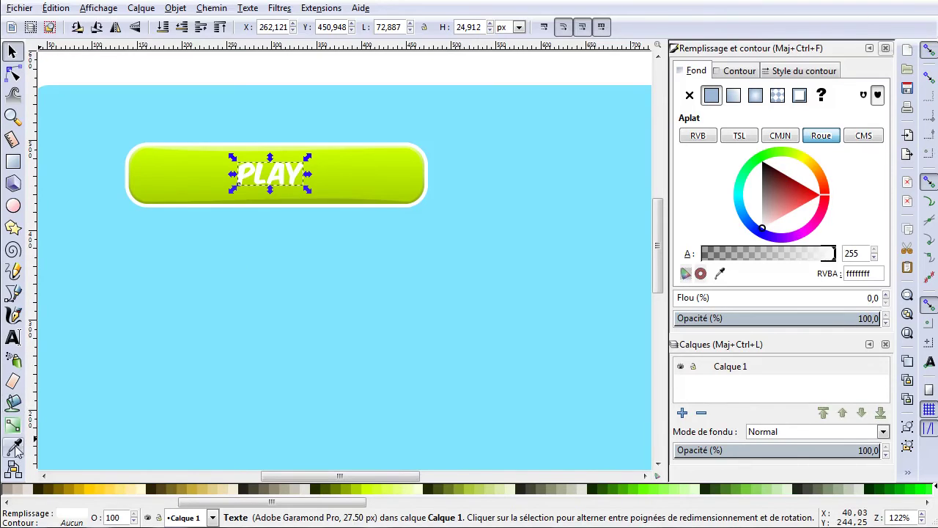
- Try the eyedropper on the "Play" text's fill with the background blue and the button's dark green, ending on white
{"action": "left_click", "coordinate": [15, 448]}
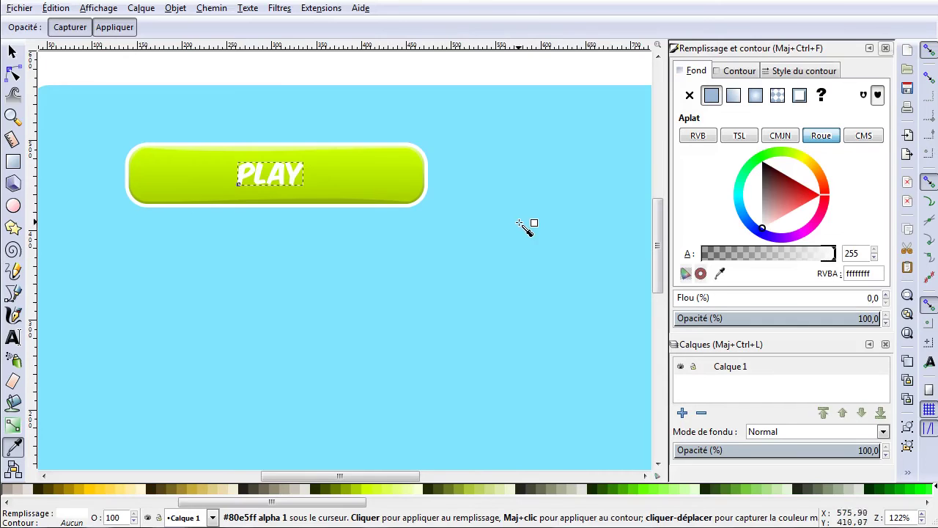
{"action": "left_click", "coordinate": [533, 268]}
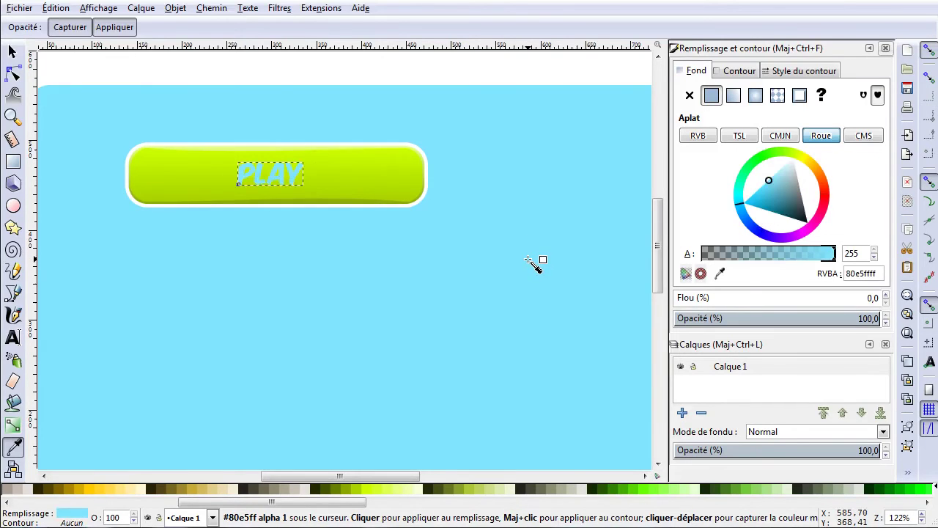
{"action": "left_click", "coordinate": [413, 148]}
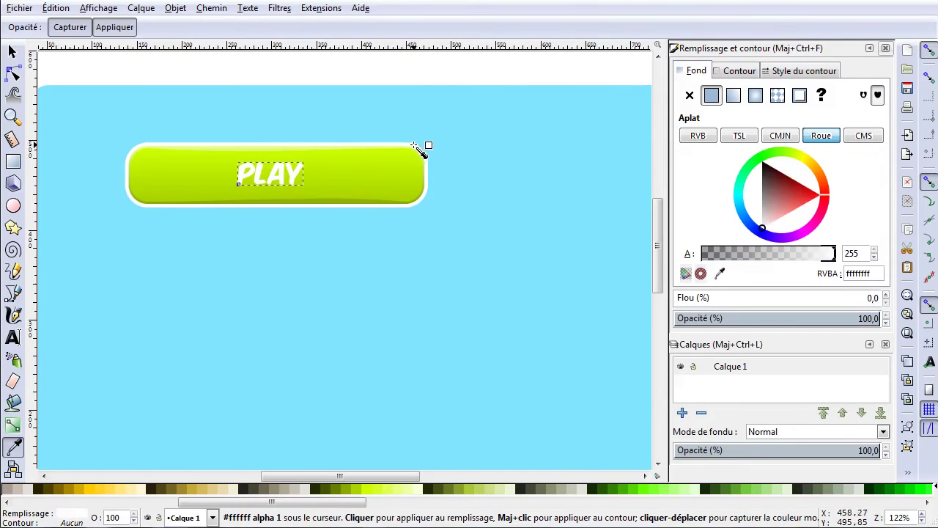
{"action": "left_click", "coordinate": [315, 202]}
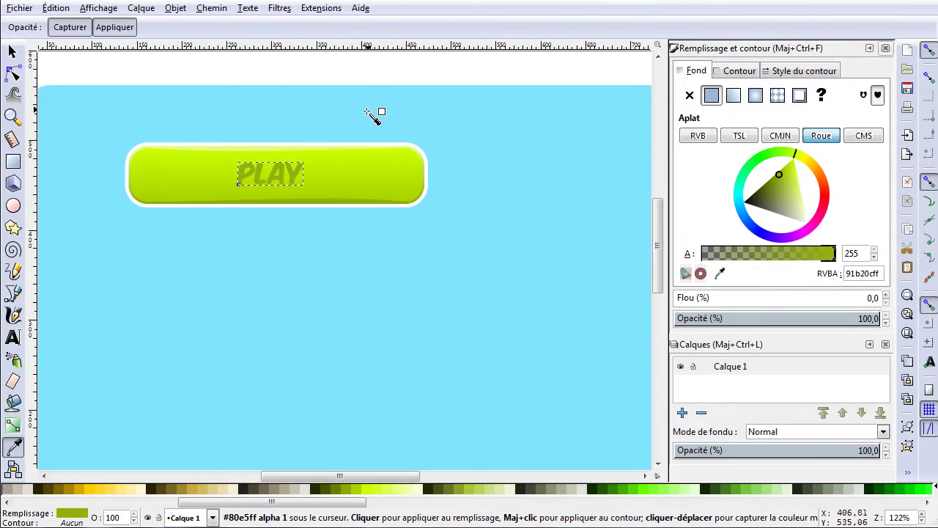
{"action": "left_click", "coordinate": [349, 144]}
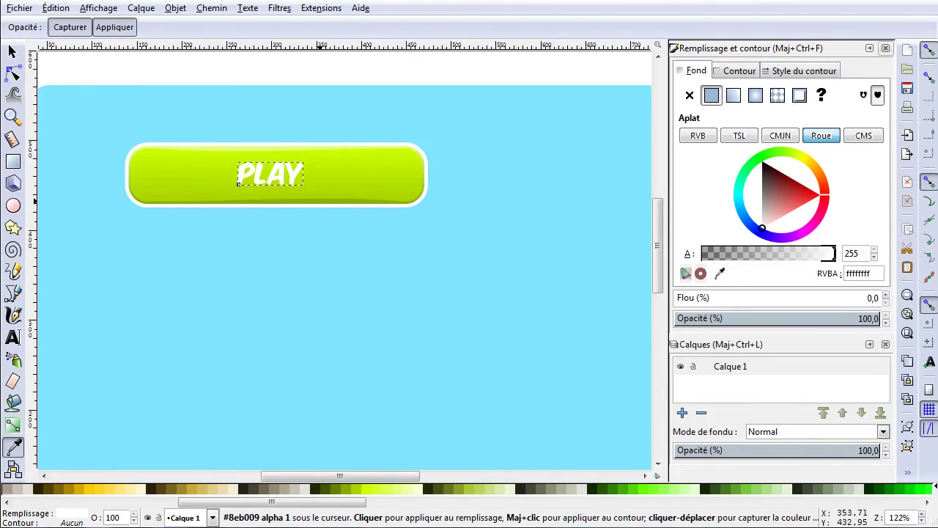
- Outline the "Play" text with the darker green sampled from the button's lower edge, and reselect the text after checking it
{"action": "left_click", "coordinate": [321, 199]}
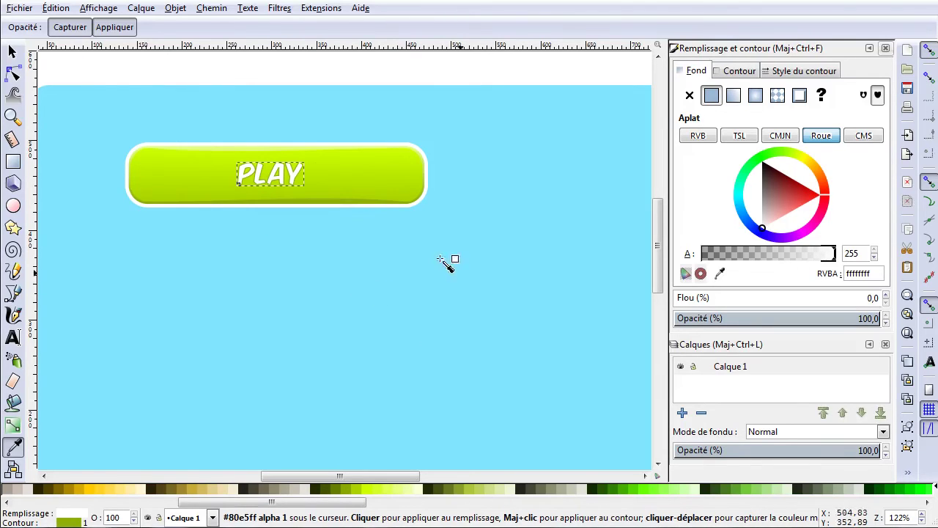
{"action": "left_click", "coordinate": [11, 55]}
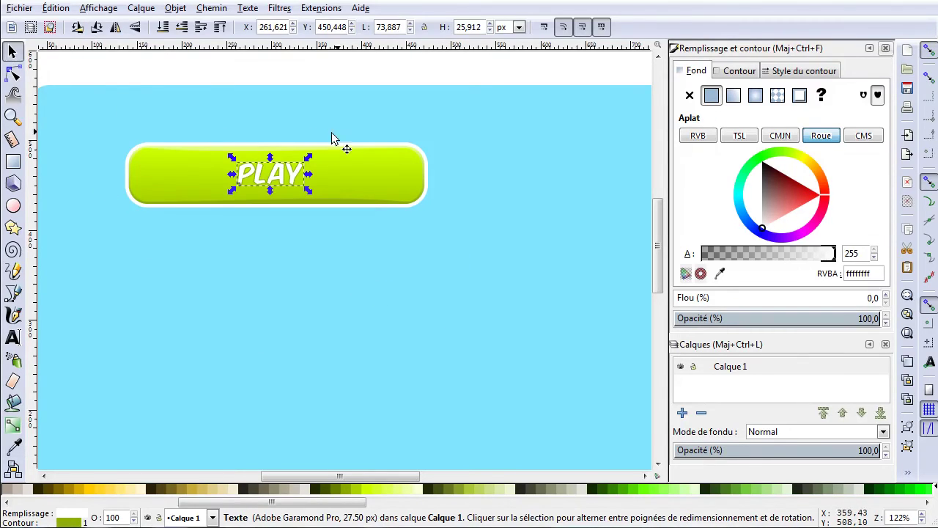
{"action": "left_click", "coordinate": [368, 78]}
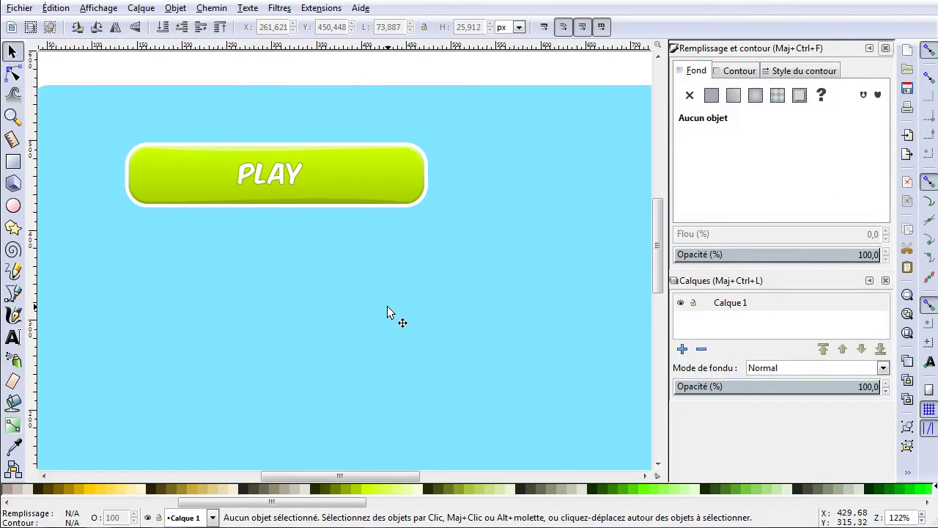
{"action": "left_click", "coordinate": [268, 180]}
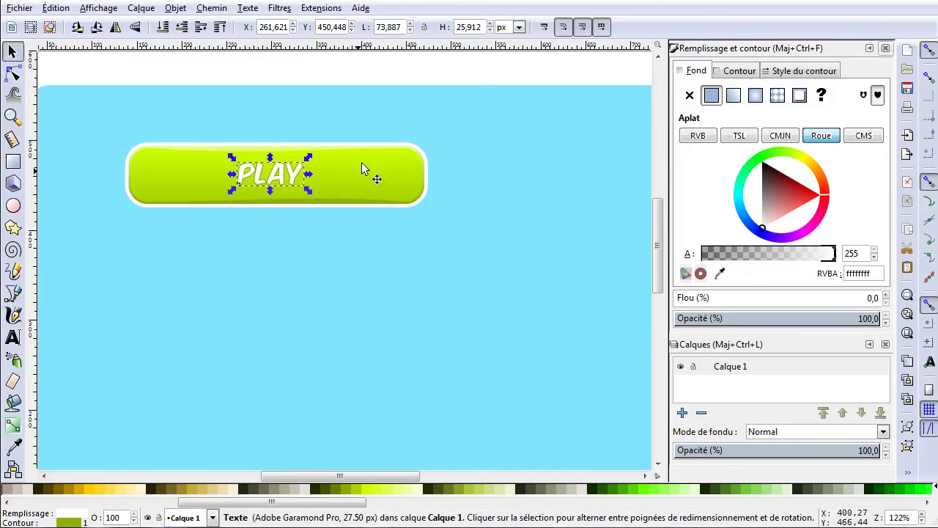
- Duplicate the "Play" text as a copy filled with the dark green sampled from the button's lower edge, and lower it behind the white text
{"action": "right_click", "coordinate": [290, 173]}
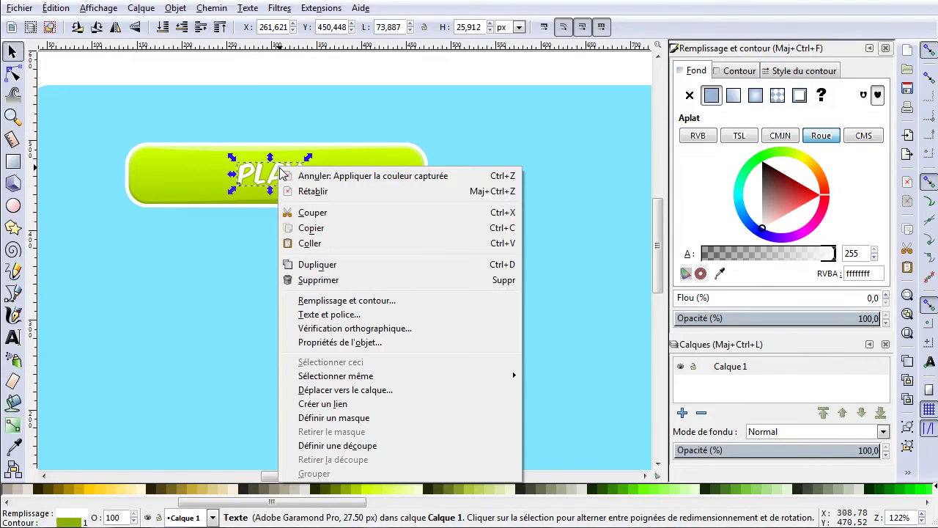
{"action": "left_click", "coordinate": [315, 267]}
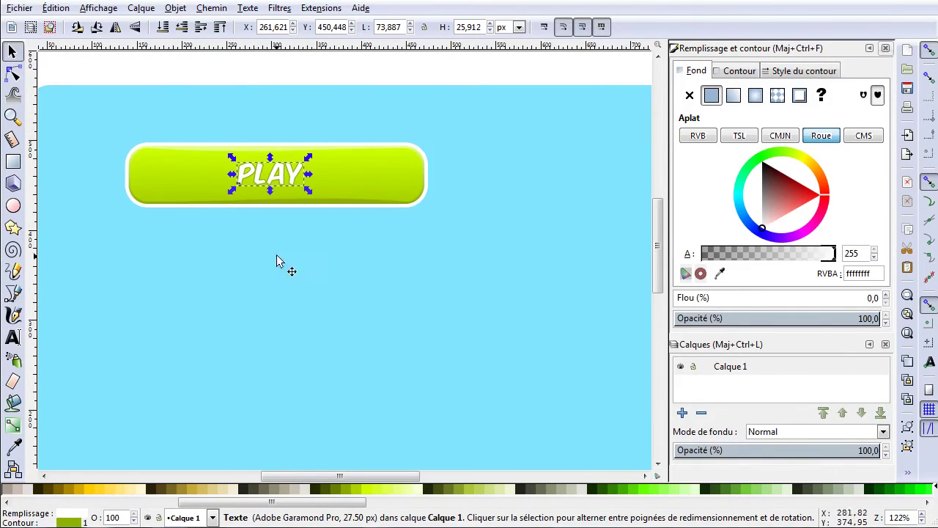
{"action": "left_click", "coordinate": [12, 445]}
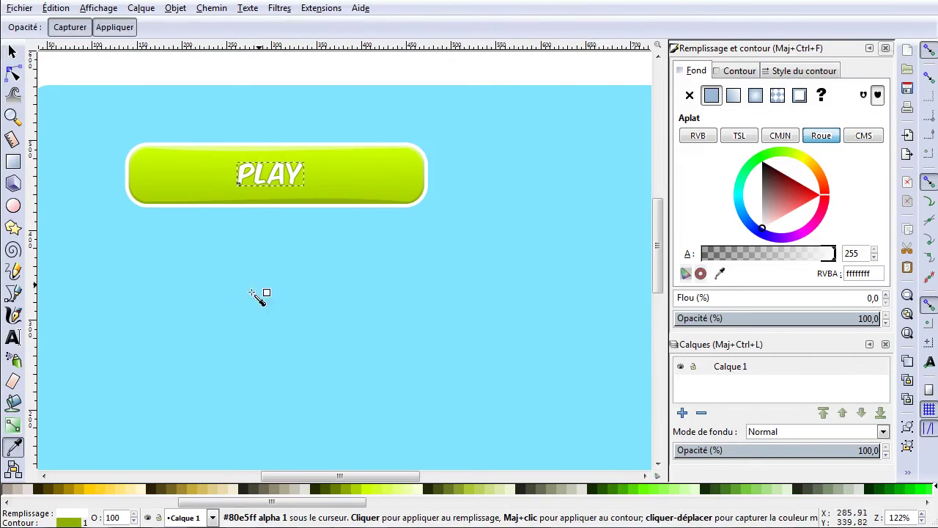
{"action": "left_click", "coordinate": [290, 204]}
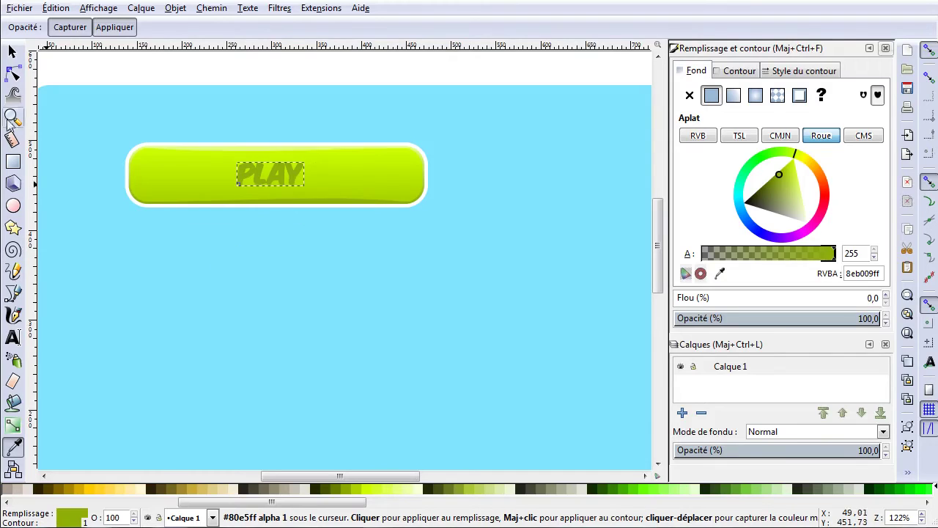
{"action": "left_click", "coordinate": [13, 51]}
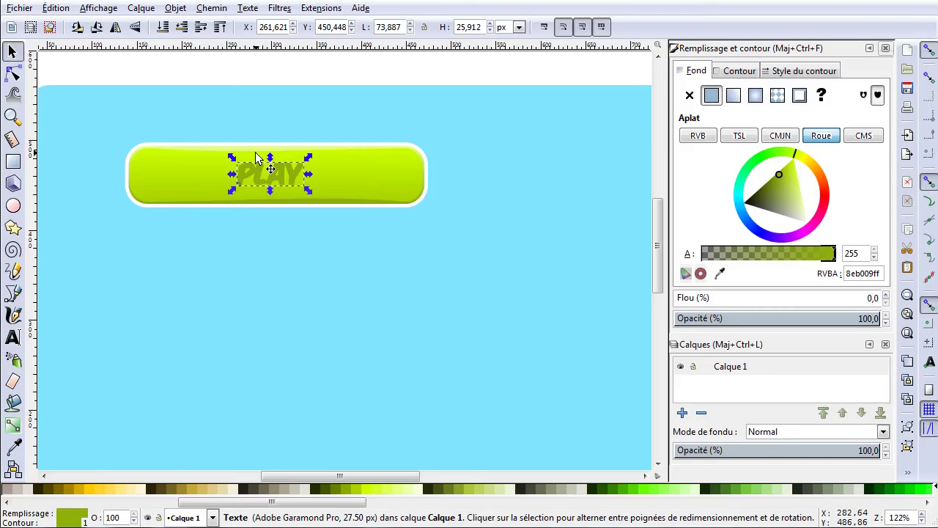
{"action": "left_click", "coordinate": [183, 31]}
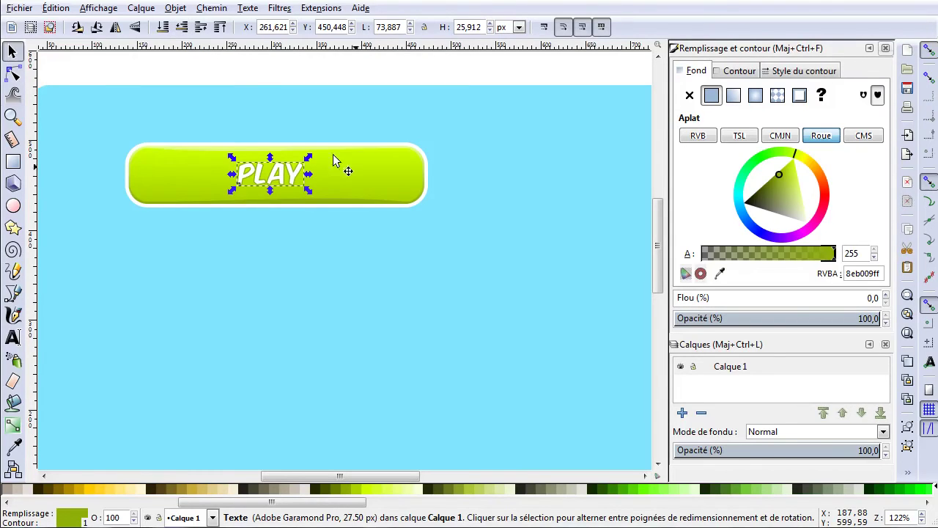
{"action": "left_click", "coordinate": [12, 51]}
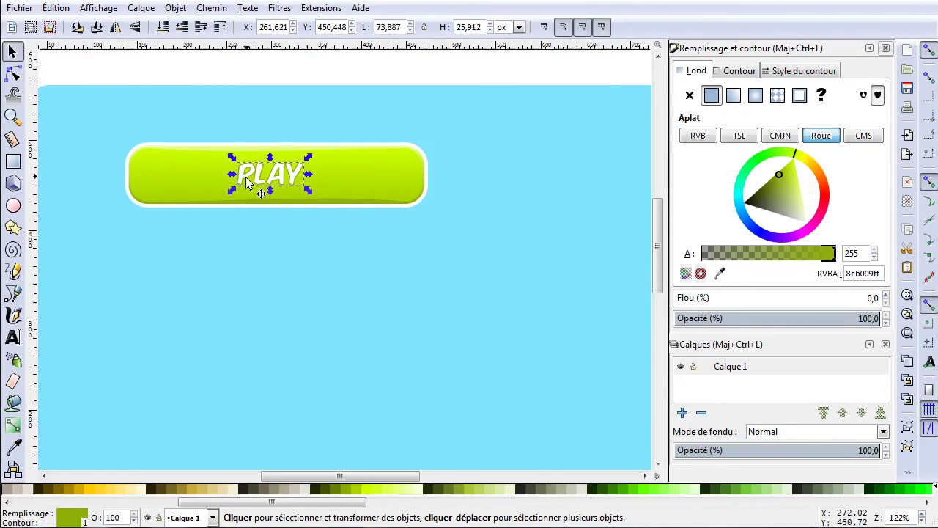
- Offset the white "Play" text from its dark green copy to about X 264, Y 451 px and deselect it
{"action": "scroll", "coordinate": [249, 173], "scroll_direction": "up", "scroll_amount": 2, "text": "ctrl"}
{"action": "scroll", "coordinate": [247, 171], "scroll_direction": "up", "scroll_amount": 3, "text": "ctrl"}
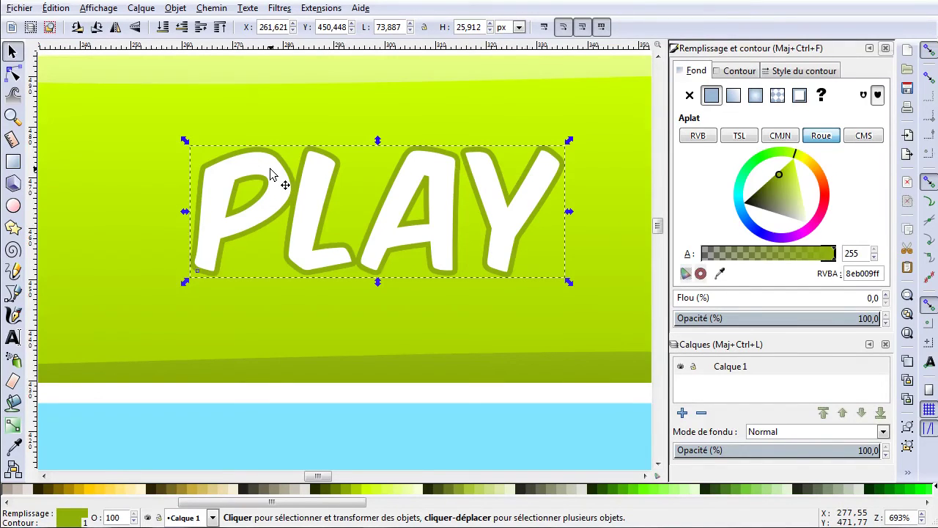
{"action": "mouse_move", "coordinate": [271, 168]}
{"action": "left_mouse_down"}
{"action": "mouse_move", "coordinate": [256, 175]}
{"action": "mouse_move", "coordinate": [273, 164]}
{"action": "mouse_move", "coordinate": [371, 258]}
{"action": "mouse_move", "coordinate": [300, 212]}
{"action": "mouse_move", "coordinate": [273, 163]}
{"action": "left_mouse_up"}
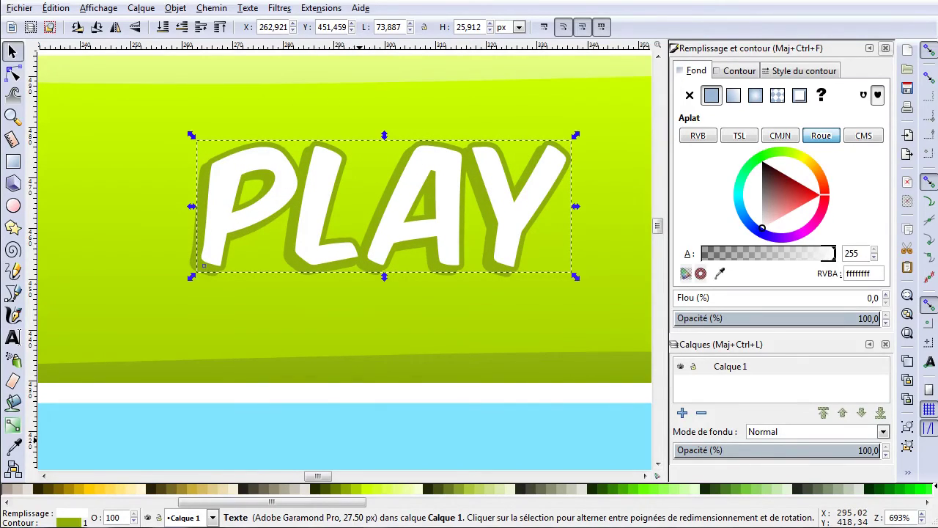
{"action": "left_click", "coordinate": [360, 440]}
{"action": "scroll", "coordinate": [265, 228], "scroll_direction": "down", "scroll_amount": 4}
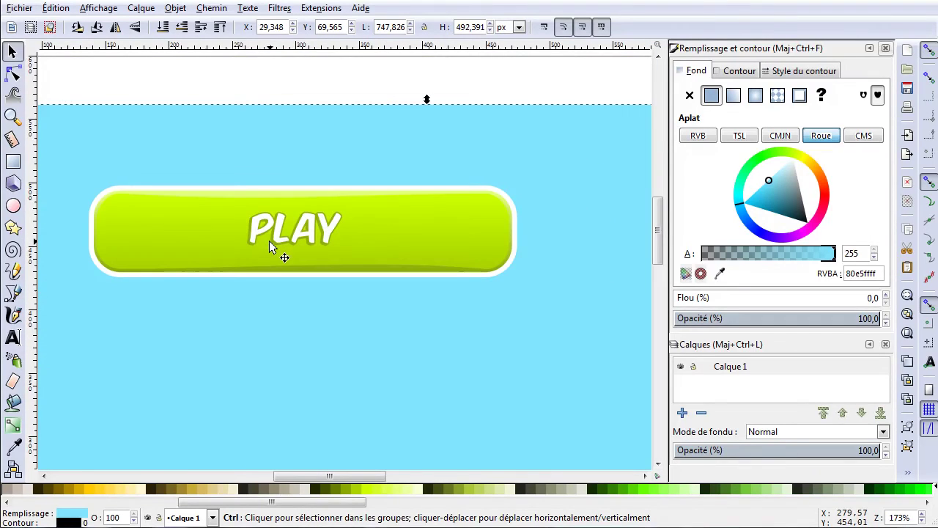
{"action": "left_click", "coordinate": [255, 236]}
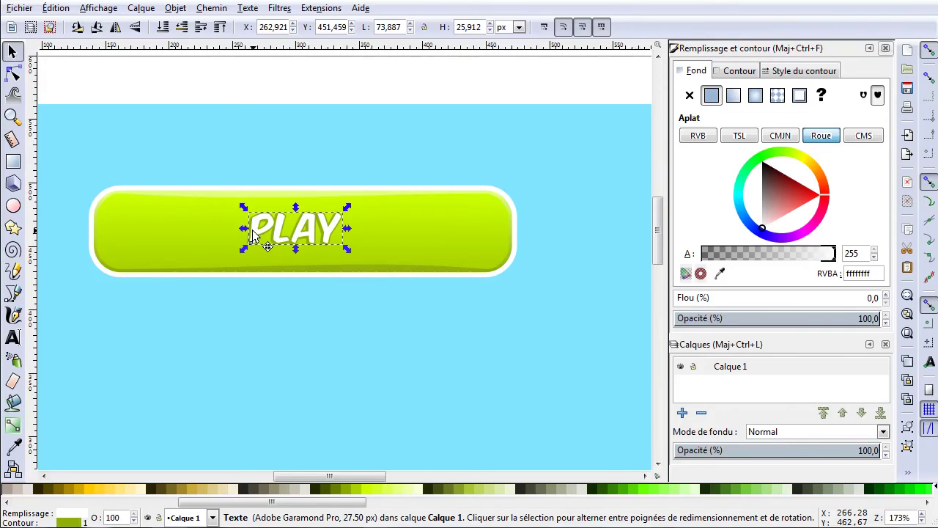
{"action": "left_click_drag", "start_coordinate": [254, 230], "coordinate": [250, 233]}
{"action": "scroll", "coordinate": [261, 233], "scroll_direction": "up", "scroll_amount": 4}
{"action": "scroll", "coordinate": [305, 316], "scroll_direction": "down", "scroll_amount": 3}
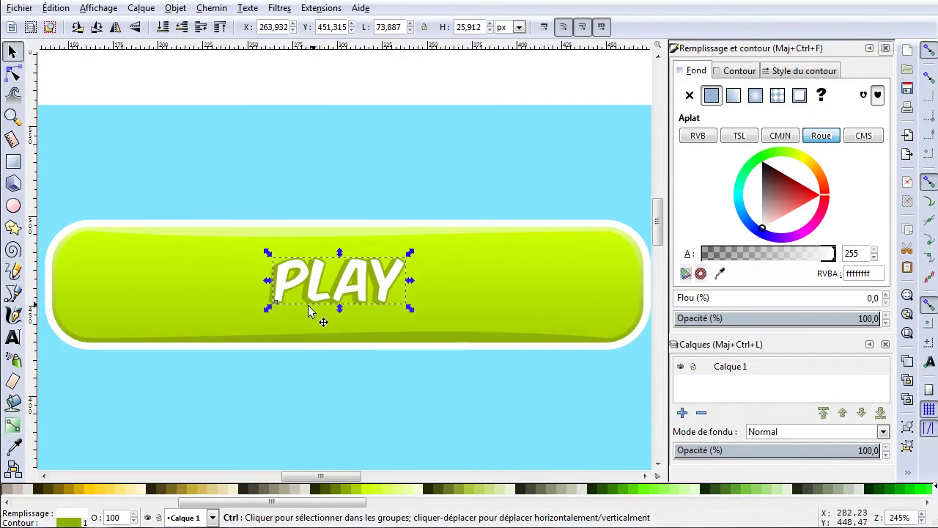
{"action": "left_click", "coordinate": [431, 92]}
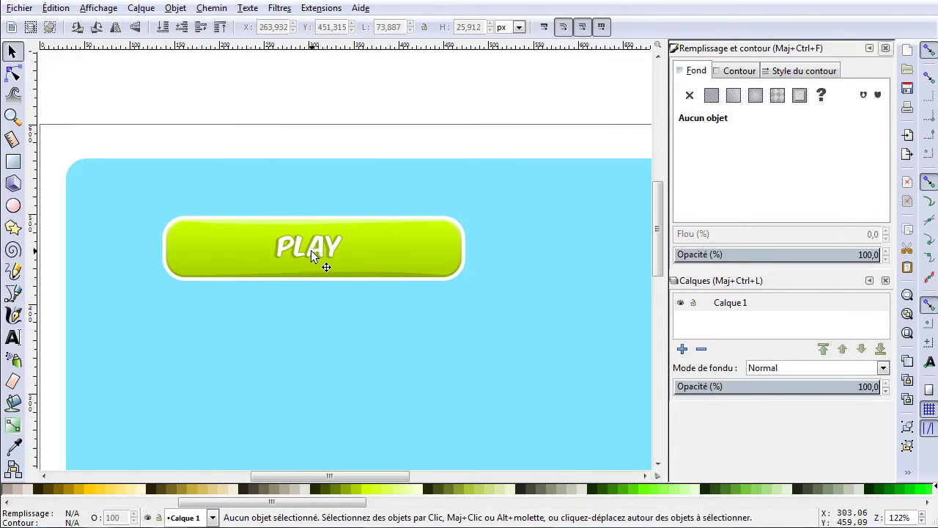
- Change the wording of the white "Play" label to "OPTIONS"
{"action": "left_click", "coordinate": [315, 253]}
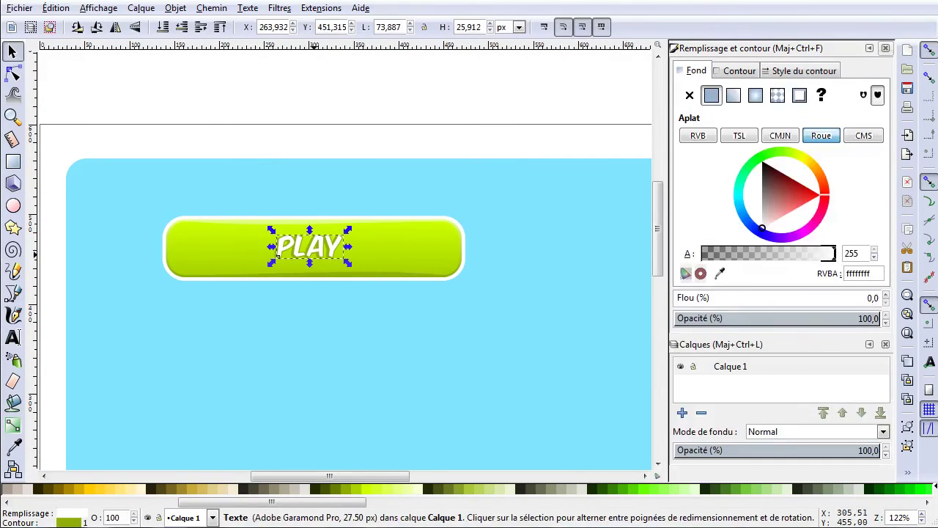
{"action": "left_click", "coordinate": [13, 337]}
{"action": "key", "text": "ctrl+a"}
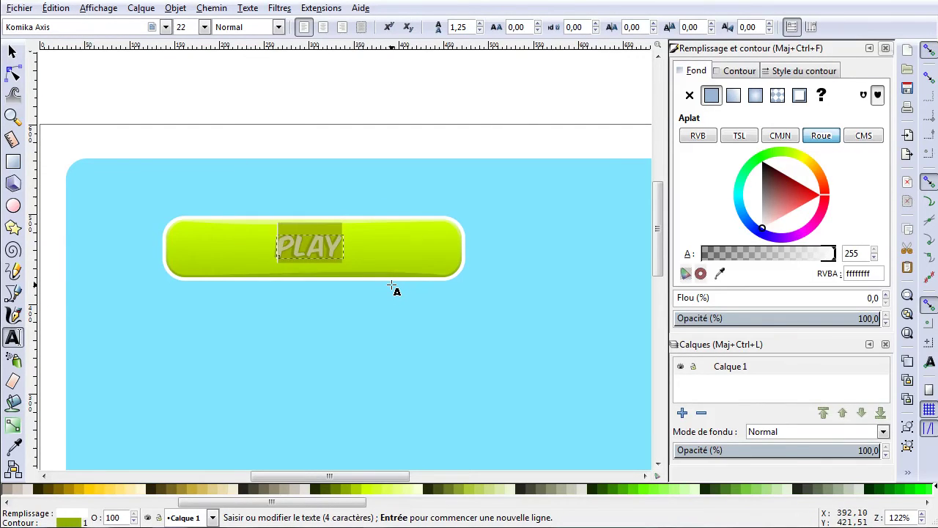
{"action": "type", "text": "OP"}
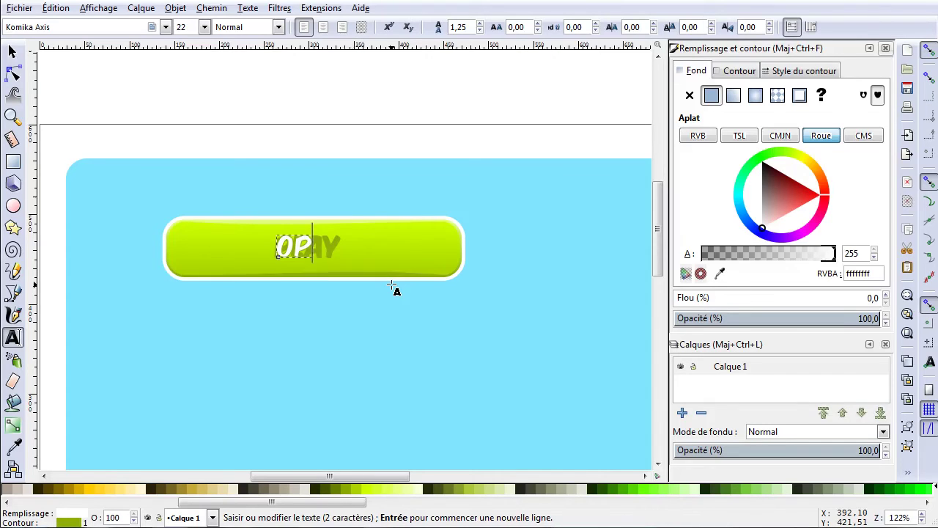
{"action": "type", "text": "TIONS"}
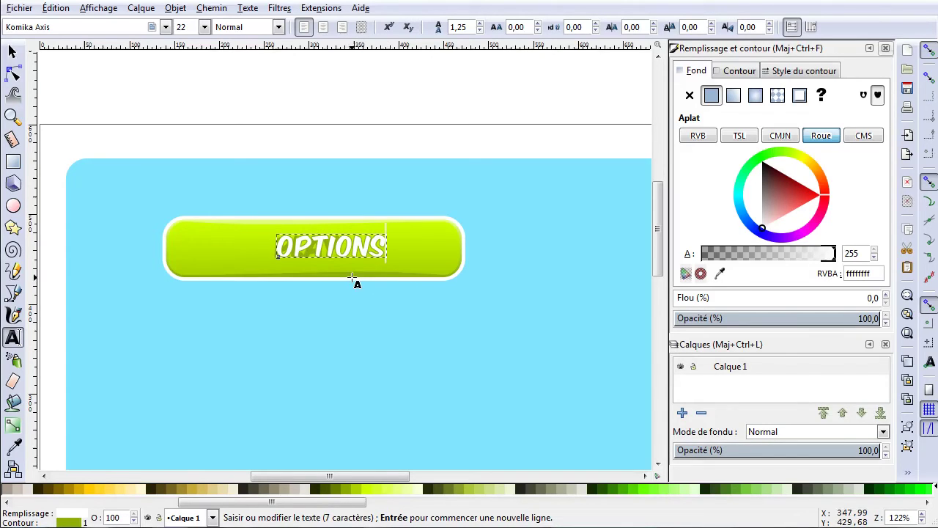
{"action": "left_click", "coordinate": [13, 56]}
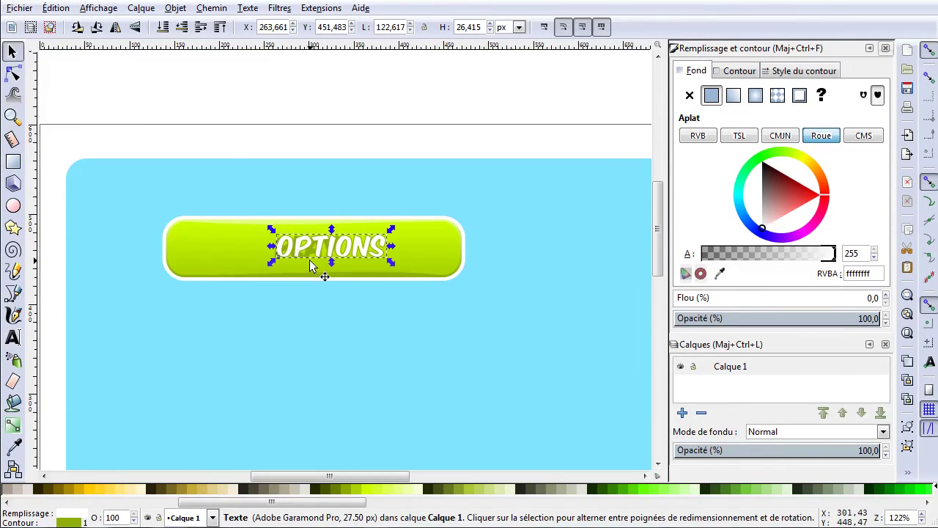
- Move the white "OPTIONS" text aside to about X 299, Y 484 px, and change the dark green "Play" copy to "OPTIONS"
{"action": "left_click", "coordinate": [310, 253]}
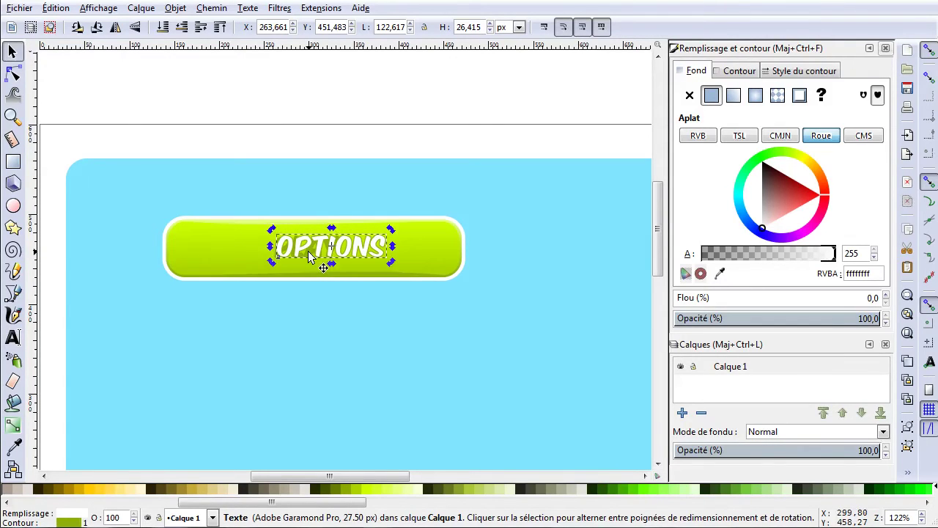
{"action": "left_click", "coordinate": [353, 143]}
{"action": "left_click_drag", "start_coordinate": [320, 245], "coordinate": [352, 215]}
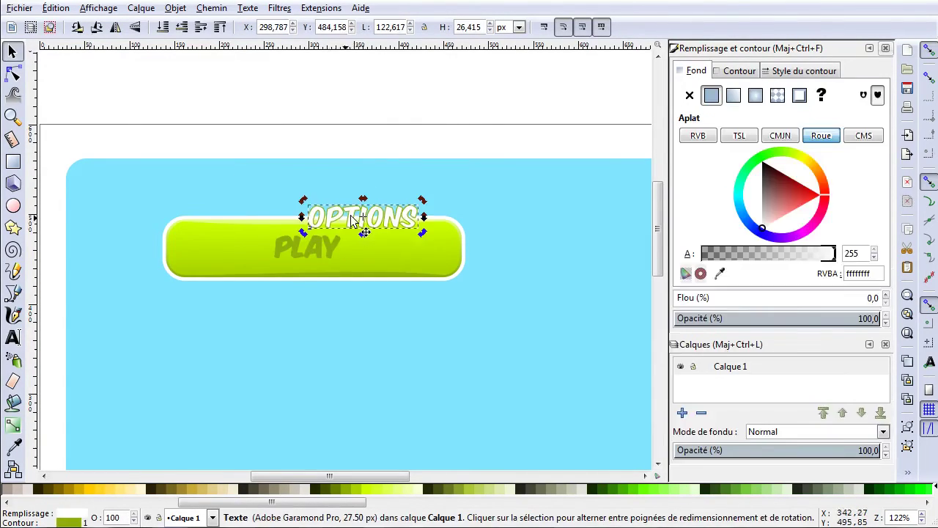
{"action": "left_click", "coordinate": [308, 253]}
{"action": "left_click", "coordinate": [13, 337]}
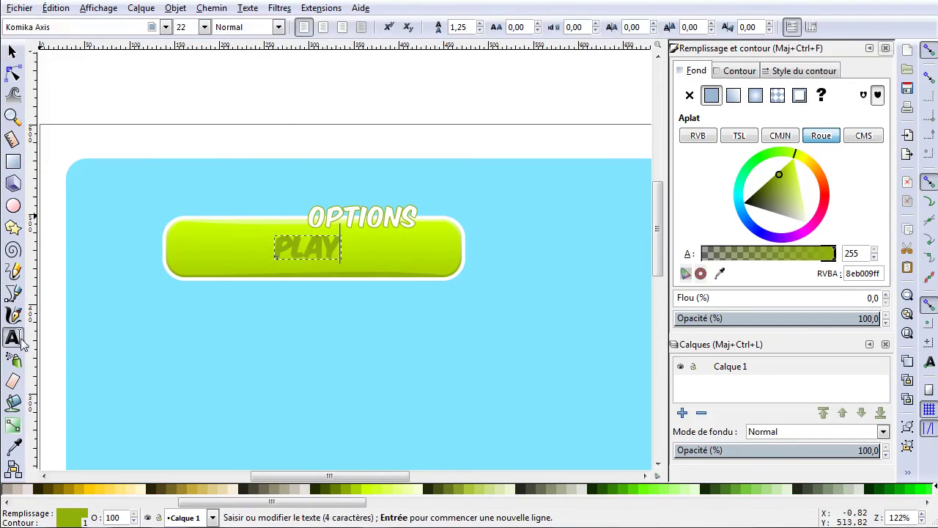
{"action": "key", "text": "ctrl+a"}
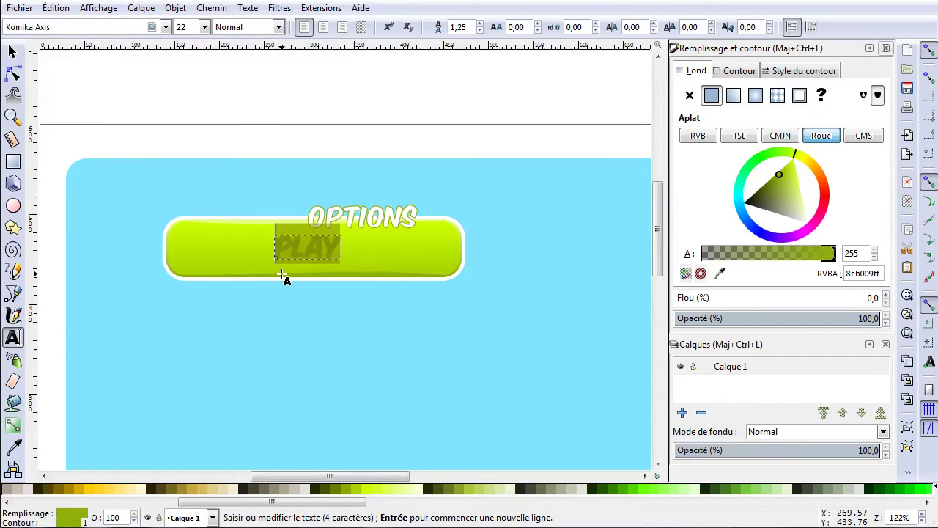
{"action": "type", "text": "OPTIONS"}
{"action": "left_click", "coordinate": [11, 51]}
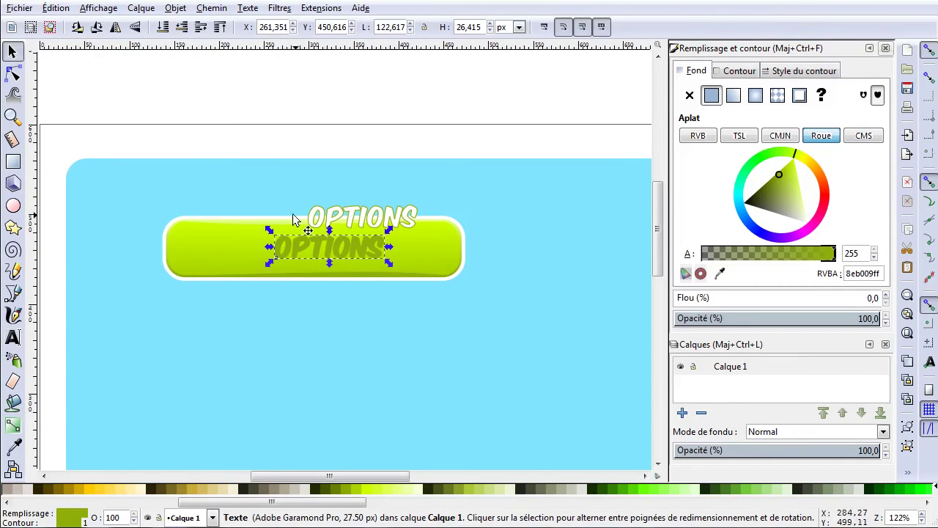
- Place the white "OPTIONS" text over its green shadow at about X 263, Y 453 px, and shift the background rectangle to about X 51, Y 79 px
{"action": "scroll", "coordinate": [381, 265], "scroll_direction": "up", "scroll_amount": 2}
{"action": "left_click", "coordinate": [357, 181]}
{"action": "left_click_drag", "start_coordinate": [357, 182], "coordinate": [289, 242]}
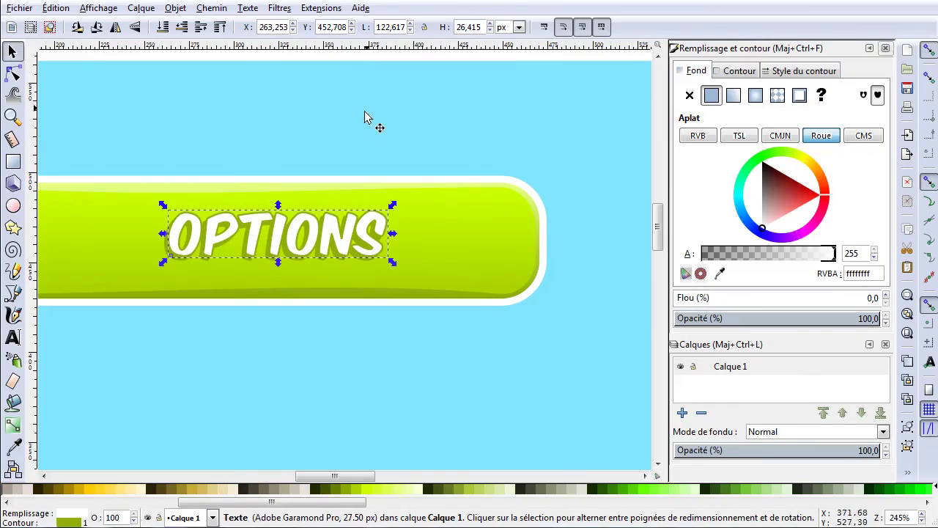
{"action": "left_click", "coordinate": [382, 97]}
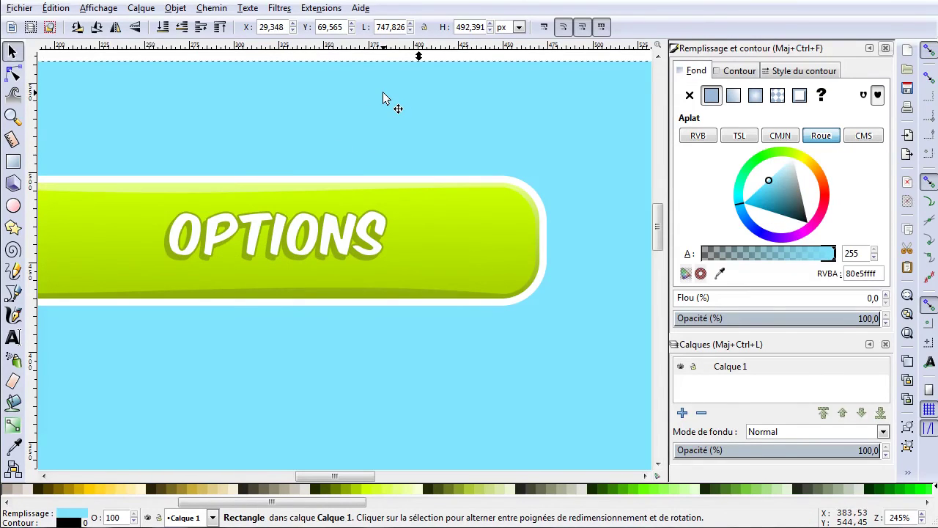
{"action": "left_click_drag", "start_coordinate": [139, 136], "coordinate": [184, 118]}
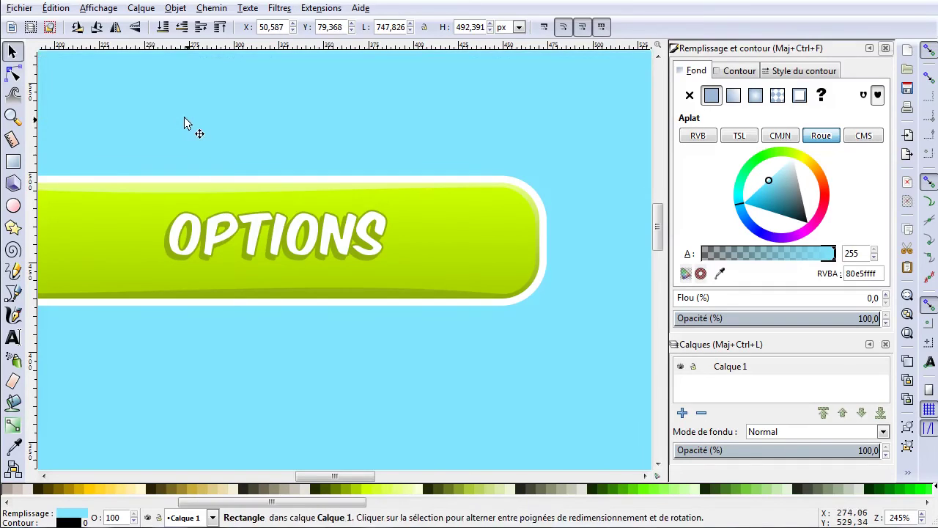
- Group the white "OPTIONS" text with its green shadow and shift the group slightly left to centre it on the button
{"action": "scroll", "coordinate": [186, 121], "scroll_direction": "down", "scroll_amount": 2}
{"action": "left_click", "coordinate": [159, 85]}
{"action": "left_click_drag", "start_coordinate": [158, 85], "coordinate": [316, 265]}
{"action": "right_click", "coordinate": [238, 188]}
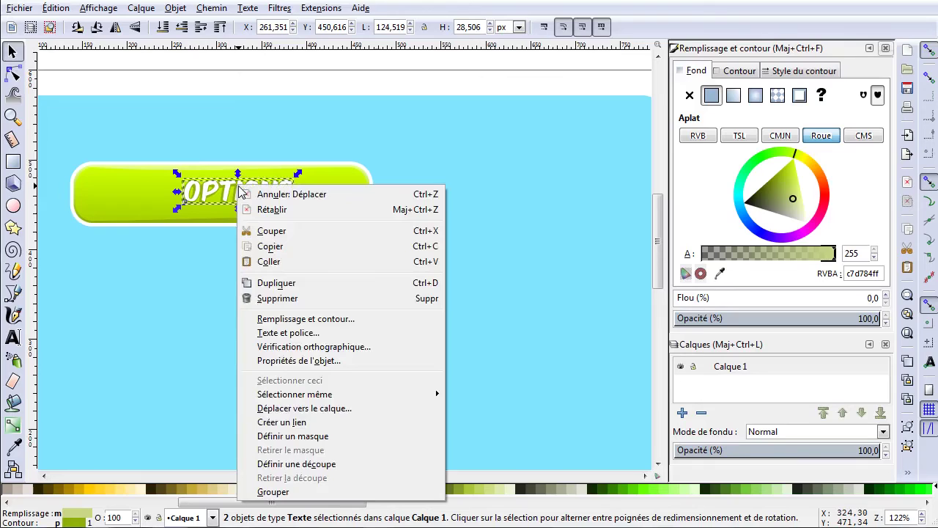
{"action": "left_click", "coordinate": [304, 493]}
{"action": "left_click_drag", "start_coordinate": [243, 190], "coordinate": [224, 190]}
- Select the button together with its label and move them to about X 106, Y 453 px
{"action": "scroll", "coordinate": [249, 185], "scroll_direction": "down", "scroll_amount": 2}
{"action": "left_click_drag", "start_coordinate": [120, 110], "coordinate": [340, 235]}
{"action": "mouse_move", "coordinate": [254, 189]}
{"action": "left_mouse_down"}
{"action": "mouse_move", "coordinate": [227, 183]}
{"action": "mouse_move", "coordinate": [242, 179]}
{"action": "left_mouse_up"}
- Duplicate the "OPTIONS" button with its label and move the copy straight down to Y 353.384 px
{"action": "right_click", "coordinate": [249, 186]}
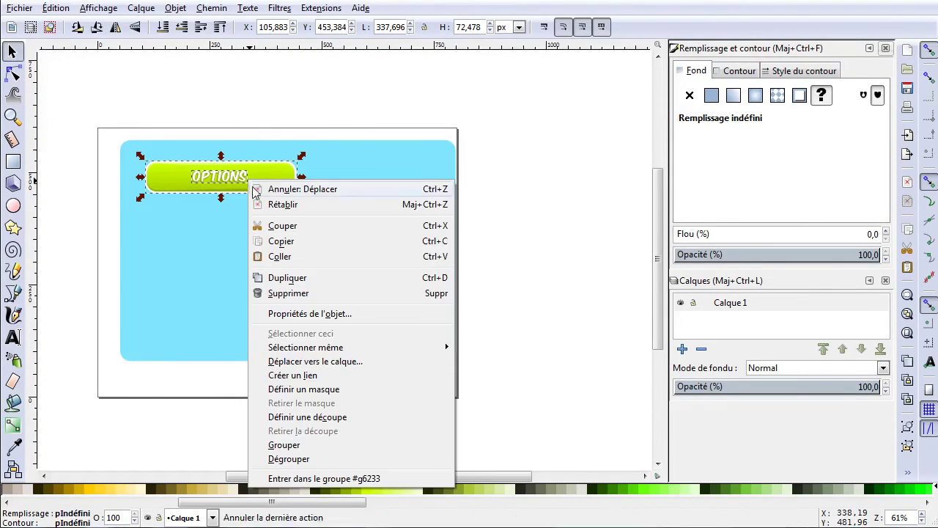
{"action": "left_click", "coordinate": [308, 280]}
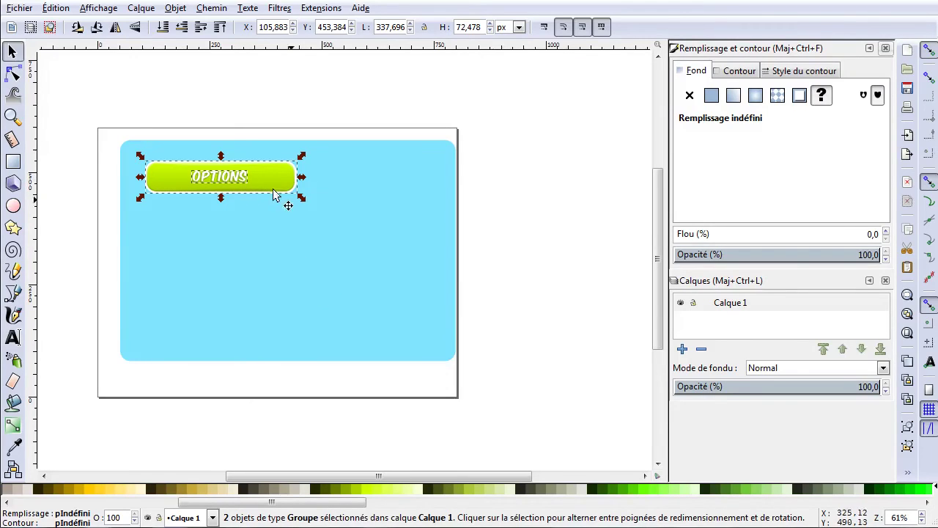
{"action": "key", "text": "shift+Down"}
{"action": "key", "text": "shift+Down"}
{"action": "key", "text": "shift+Down"}
{"action": "key", "text": "shift+Down"}
{"action": "key", "text": "shift+Down"}
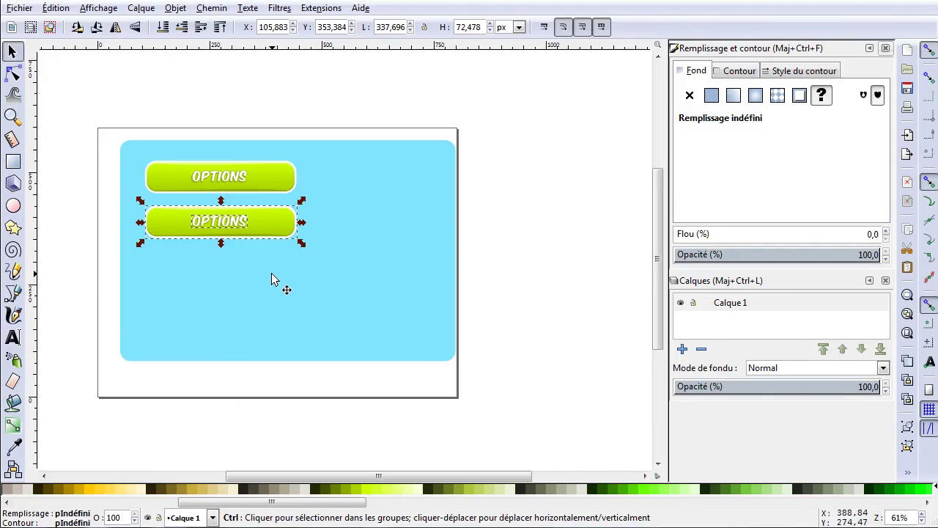
- Duplicate the second "OPTIONS" button and place the copy 100 px below it as a third button
{"action": "key", "text": "ctrl+d"}
{"action": "key", "text": "shift+Down"}
{"action": "key", "text": "shift+Down"}
{"action": "key", "text": "shift+Down"}
{"action": "key", "text": "shift+Down"}
{"action": "key", "text": "shift+Down"}
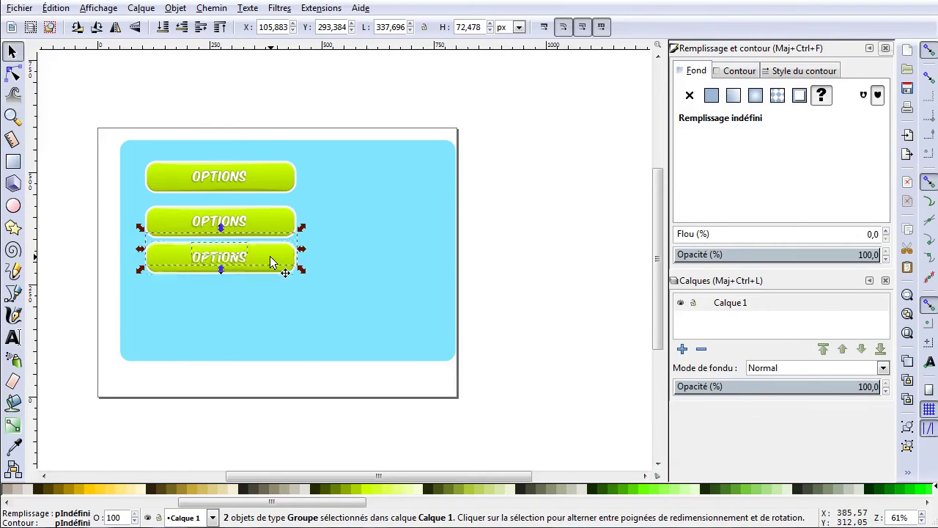
- Duplicate the third "OPTIONS" button, move the copy straight down to Y 153.384 px, and deselect it
{"action": "key", "text": "ctrl+d"}
{"action": "key", "text": "shift+Down"}
{"action": "key", "text": "shift+Down"}
{"action": "key", "text": "shift+Down"}
{"action": "key", "text": "shift+Down"}
{"action": "key", "text": "shift+Down"}
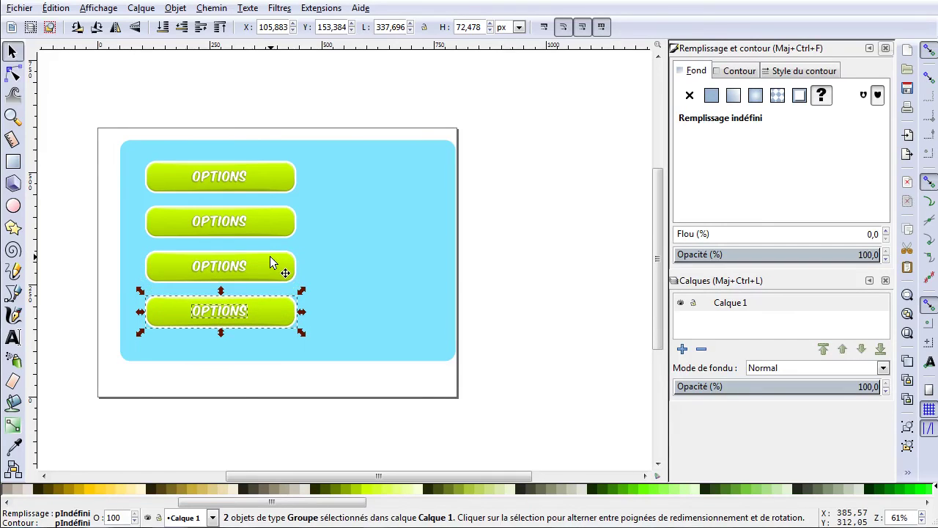
{"action": "left_click", "coordinate": [494, 212]}
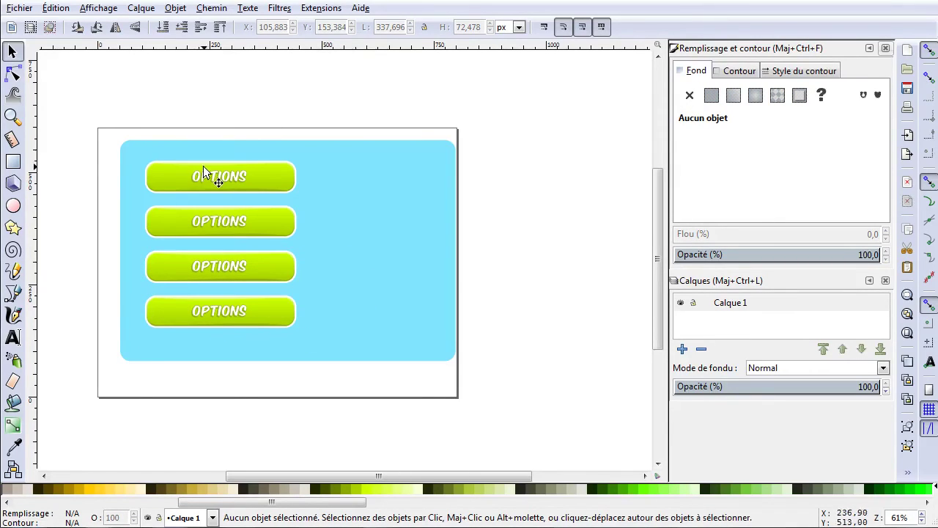
- Move the light blue background rectangle left to about X 13, Y 78 px behind the column of buttons
{"action": "left_click", "coordinate": [383, 228]}
{"action": "left_click_drag", "start_coordinate": [378, 230], "coordinate": [356, 231]}
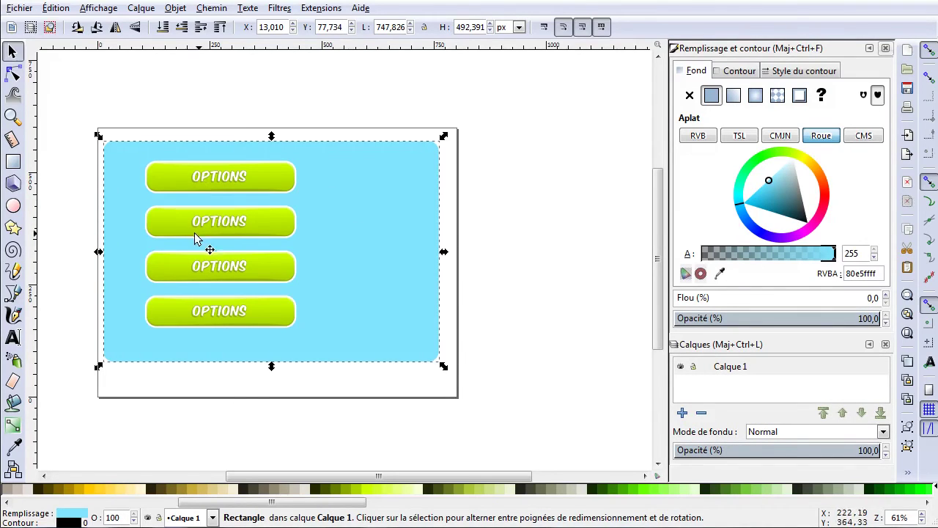
{"action": "scroll", "coordinate": [205, 230], "scroll_direction": "up", "scroll_amount": 2}
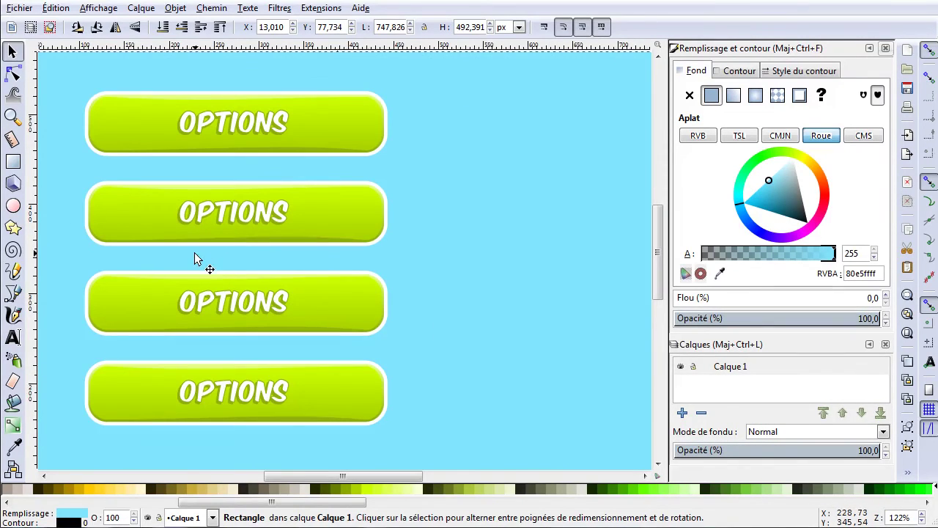
- Move the light blue background rectangle off the page, to the right of the buttons at about X 876, Y 73 px
{"action": "scroll", "coordinate": [197, 258], "scroll_direction": "up", "scroll_amount": 4}
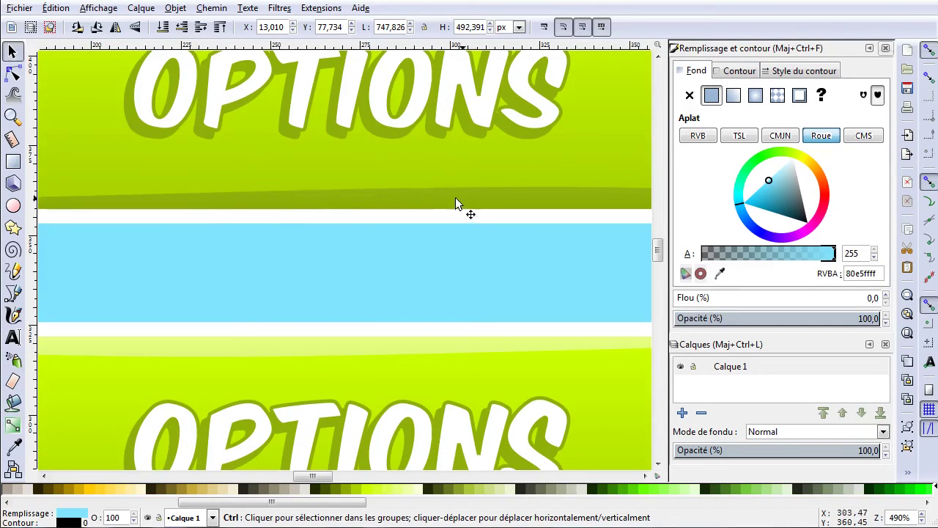
{"action": "scroll", "coordinate": [438, 197], "scroll_direction": "down", "scroll_amount": 1}
{"action": "scroll", "coordinate": [440, 198], "scroll_direction": "up", "scroll_amount": 4}
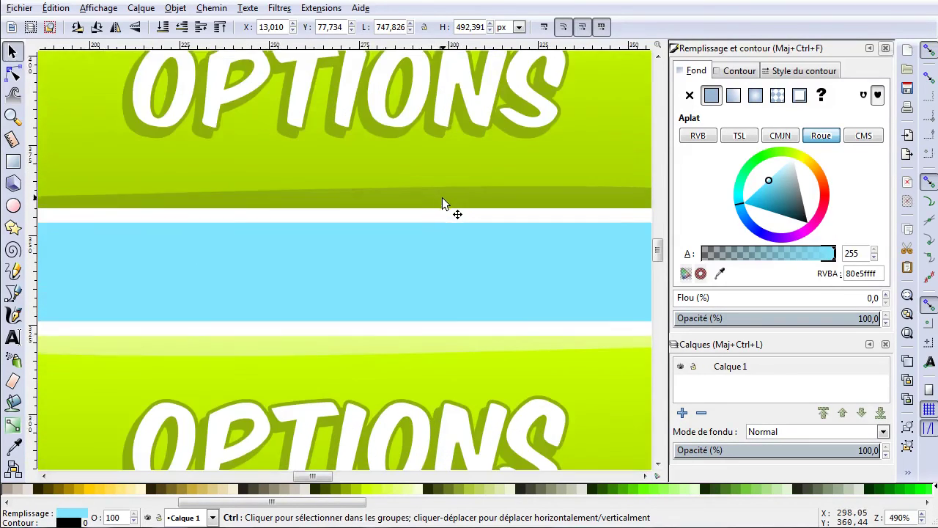
{"action": "scroll", "coordinate": [436, 203], "scroll_direction": "down", "scroll_amount": 8}
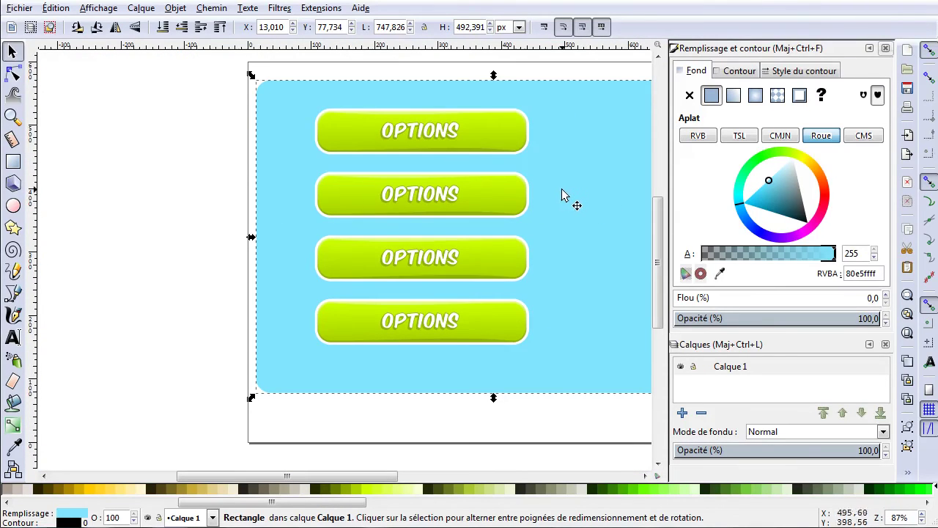
{"action": "left_click_drag", "start_coordinate": [549, 151], "coordinate": [397, 184]}
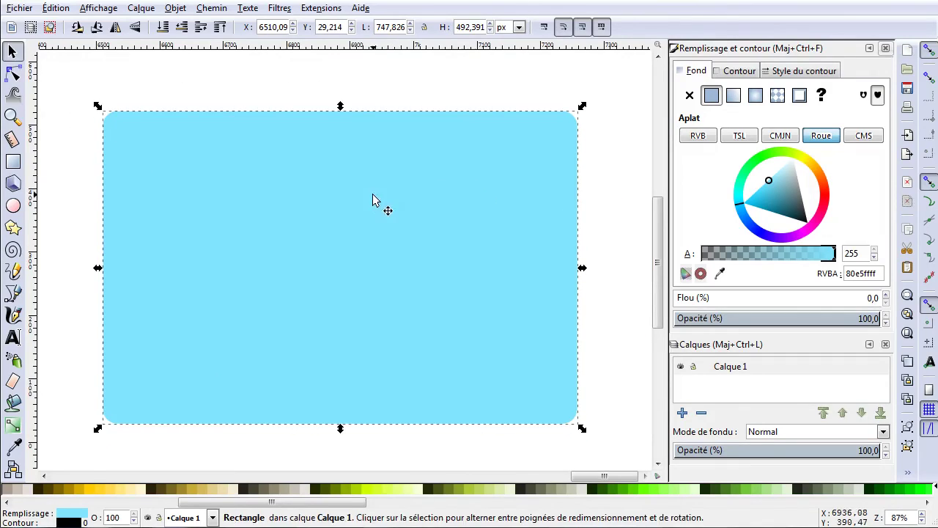
{"action": "scroll", "coordinate": [373, 201], "scroll_direction": "down", "scroll_amount": 8}
{"action": "left_click_drag", "start_coordinate": [362, 215], "coordinate": [153, 222]}
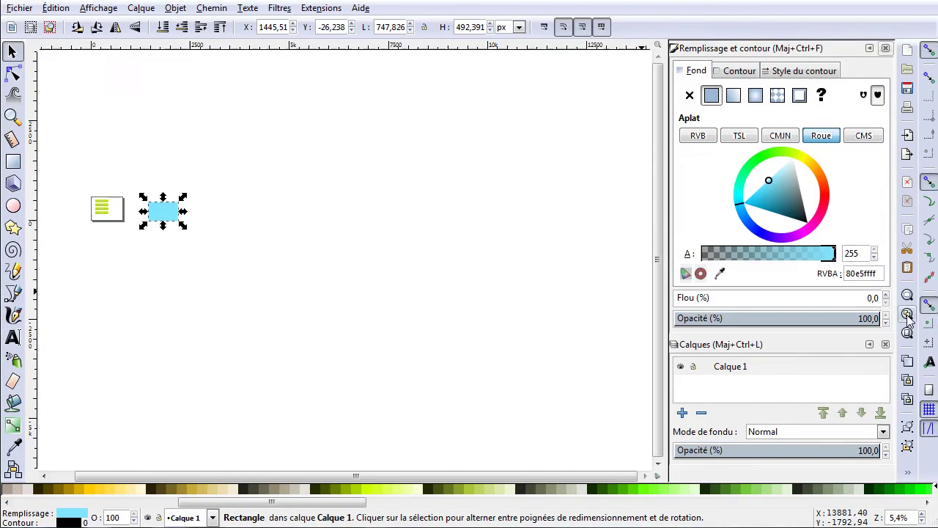
{"action": "scroll", "coordinate": [103, 203], "scroll_direction": "up", "scroll_amount": 6}
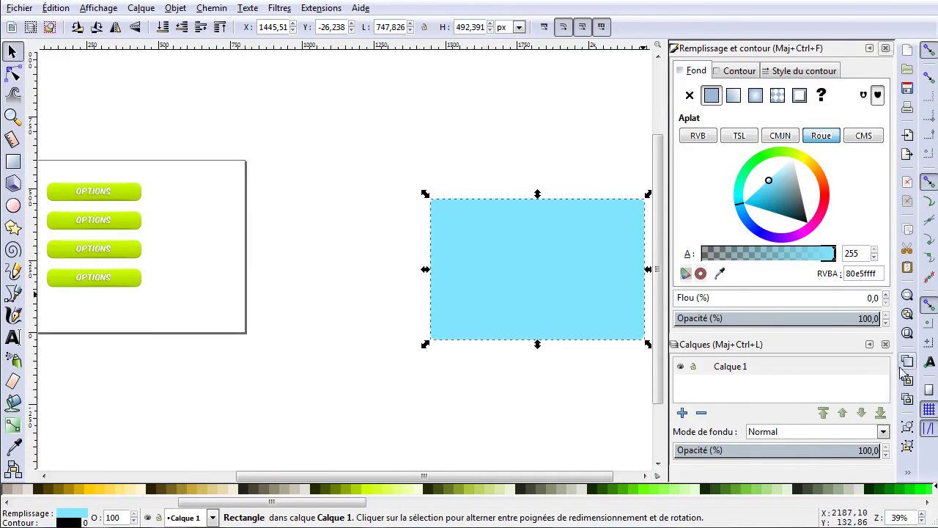
{"action": "left_click_drag", "start_coordinate": [530, 267], "coordinate": [366, 231]}
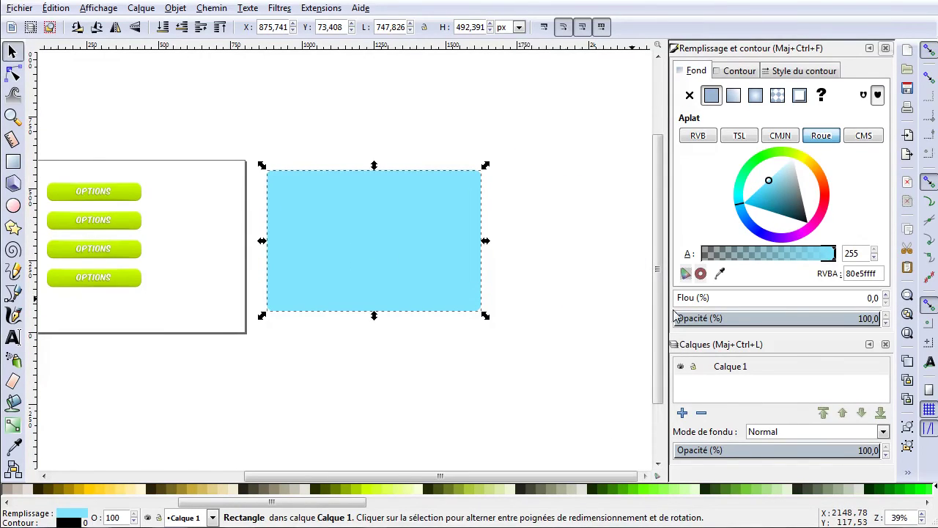
- Select the top "OPTIONS" button with its label and export the selection as a PNG image to D:\Travaux\Inkscape\fichiers\bouton
{"action": "key", "text": "5"}
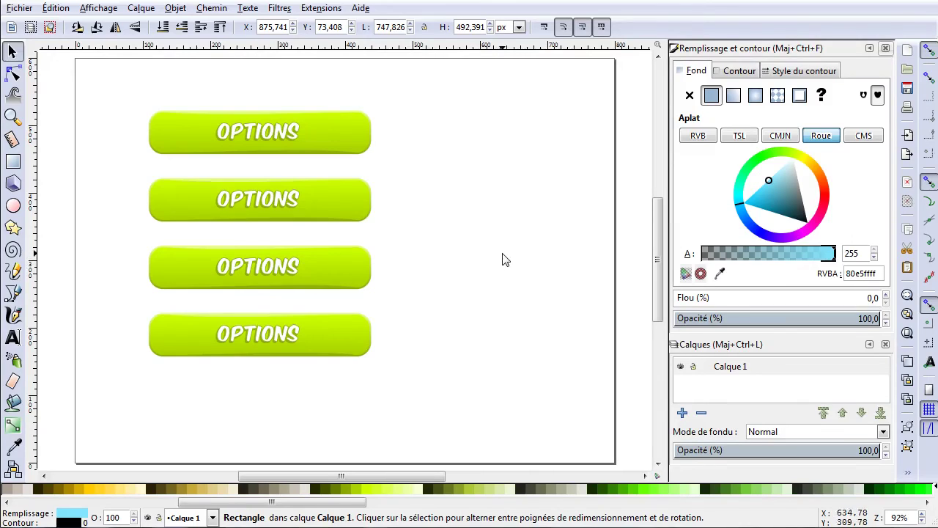
{"action": "left_click", "coordinate": [504, 258]}
{"action": "left_click_drag", "start_coordinate": [110, 71], "coordinate": [434, 180]}
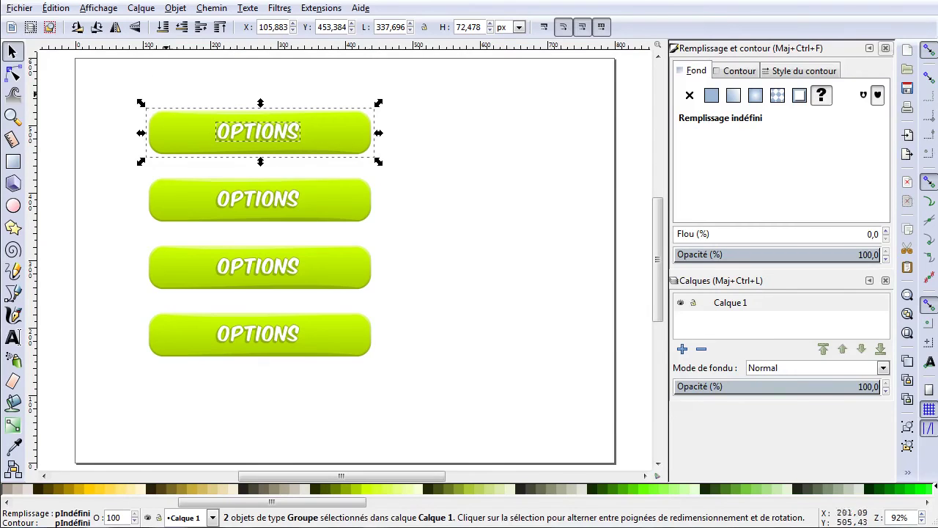
{"action": "left_click", "coordinate": [19, 8]}
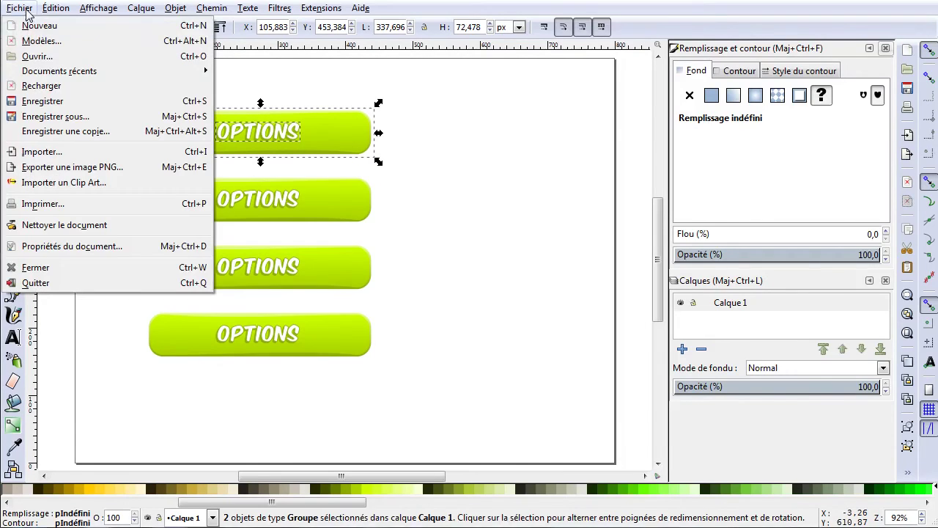
{"action": "left_click", "coordinate": [88, 167]}
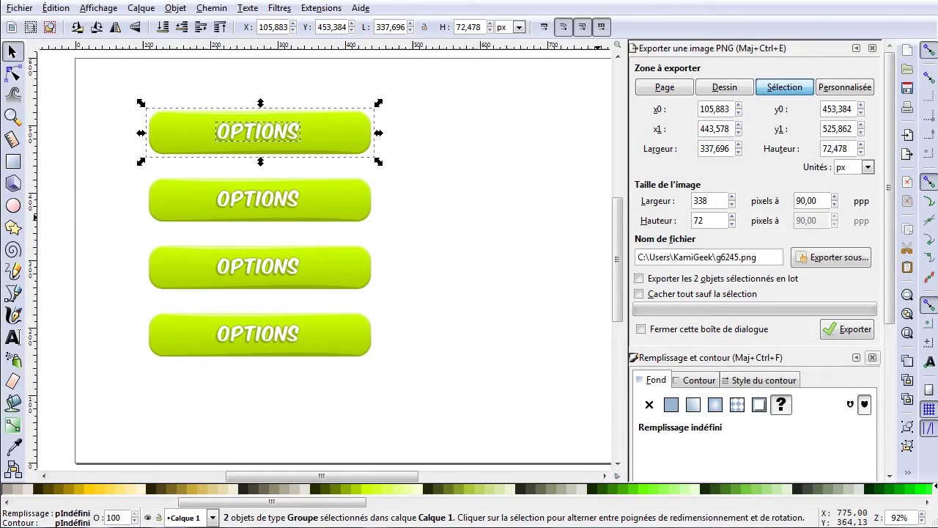
{"action": "left_click_drag", "start_coordinate": [774, 262], "coordinate": [548, 261]}
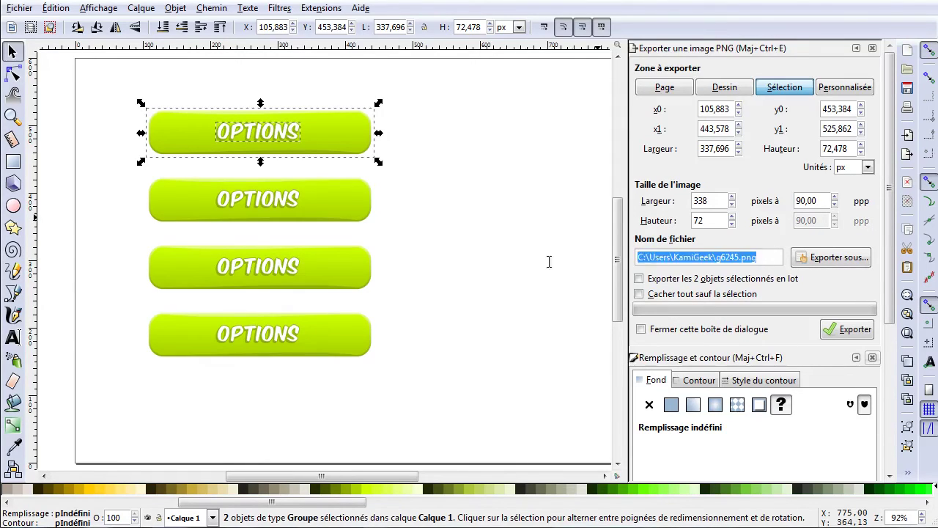
{"action": "triple_click", "coordinate": [699, 263]}
{"action": "type", "text": "D:\\Travaux\\Inkscape\\fichiers"}
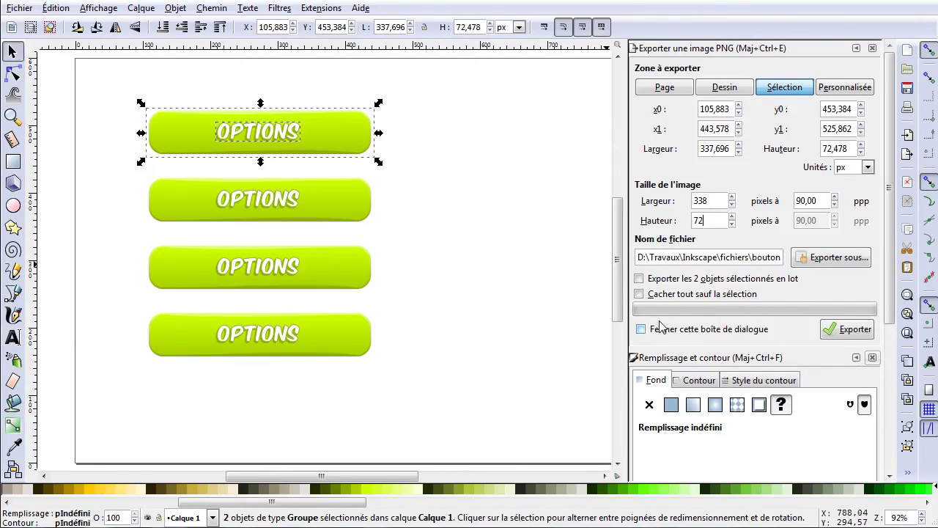
{"action": "left_click", "coordinate": [841, 332]}
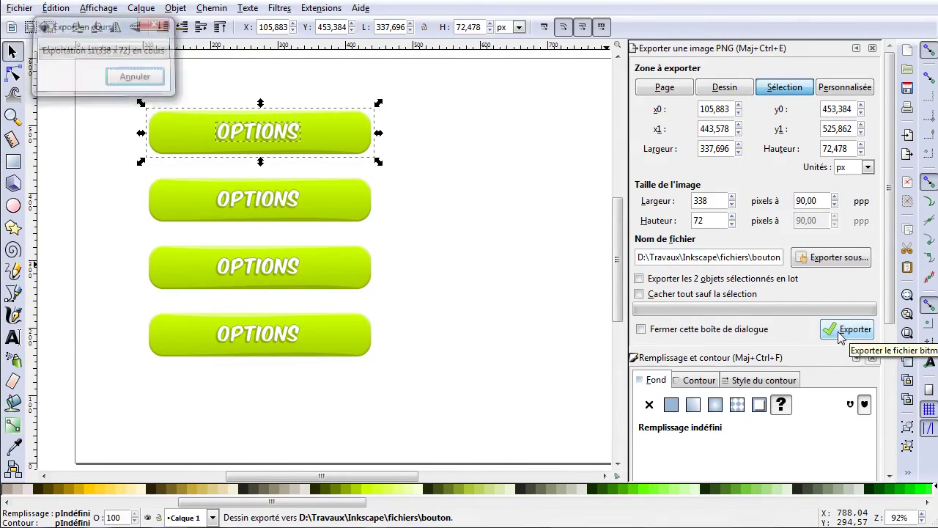
- Add the .png extension to the export file name and export the selected button as bouton.png
{"action": "left_click", "coordinate": [783, 88]}
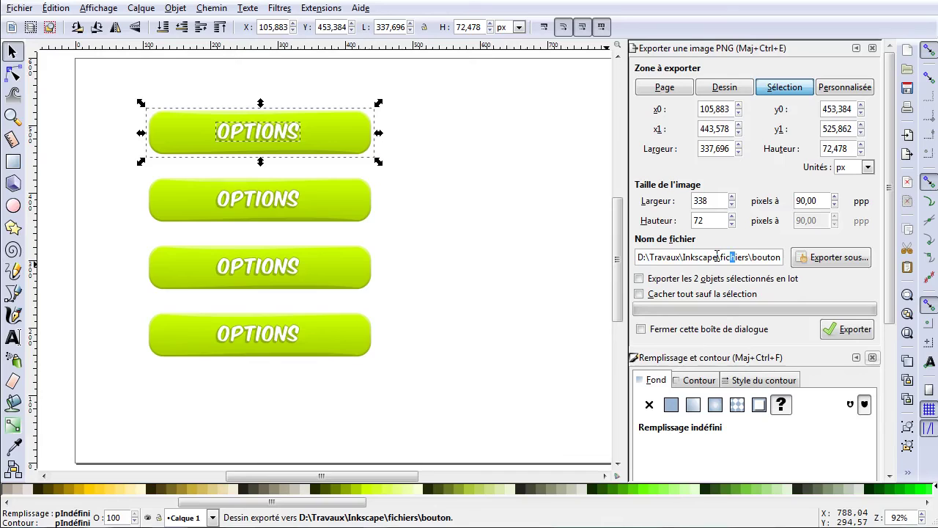
{"action": "type", "text": ".png"}
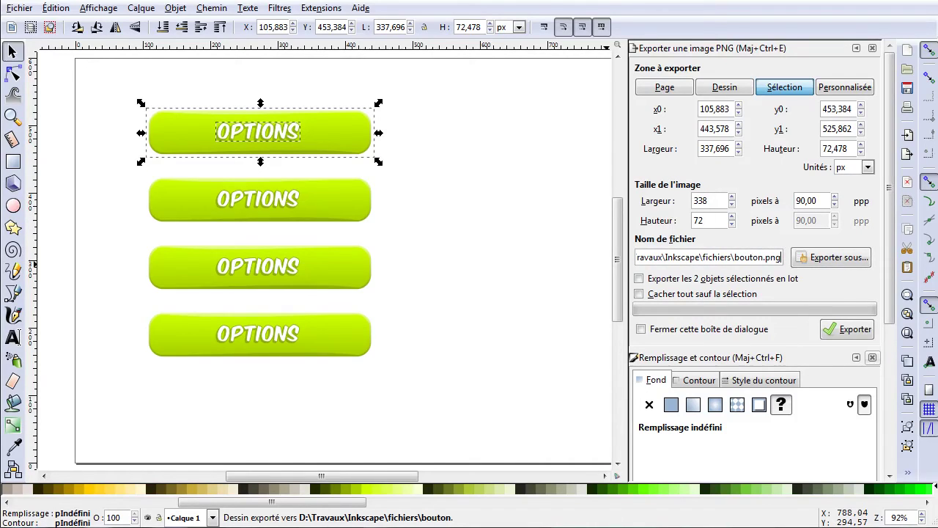
{"action": "left_click", "coordinate": [834, 333]}
- Switch to the fichiers folder, open the exported bouton.png in XnView to inspect it, and close the viewer
{"action": "key", "text": "alt+Tab"}
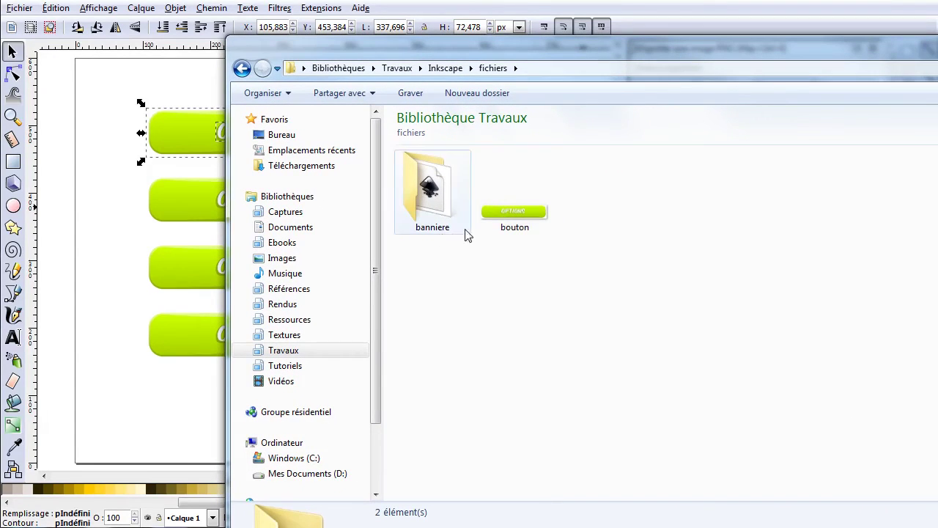
{"action": "double_click", "coordinate": [518, 212]}
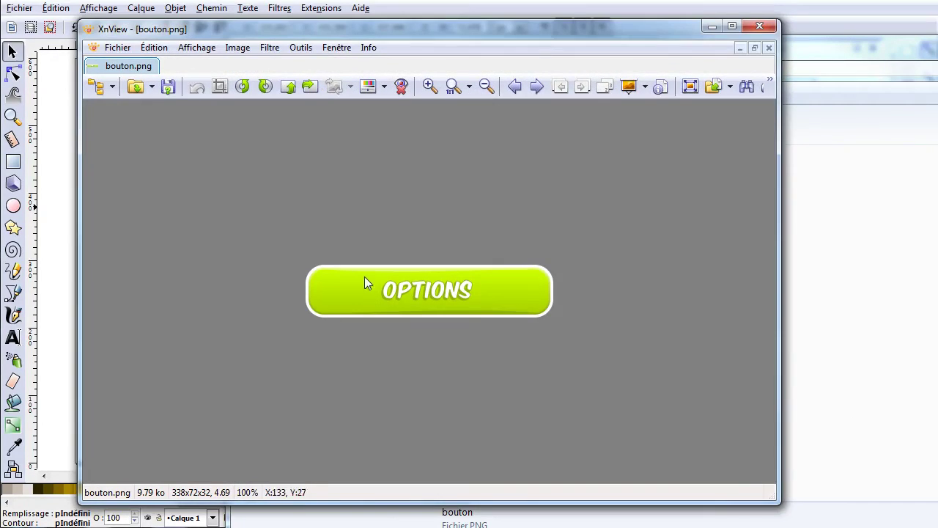
{"action": "key", "text": "alt+Tab"}
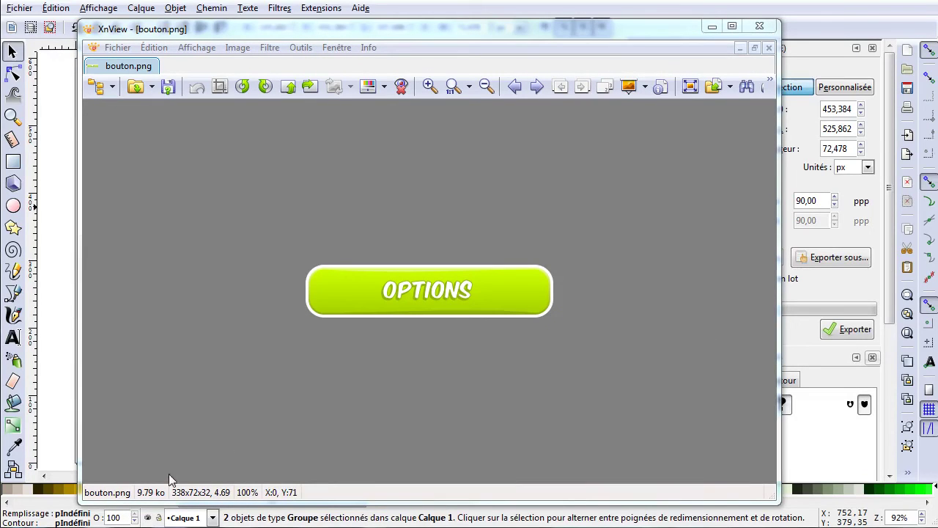
{"action": "left_click_drag", "start_coordinate": [577, 35], "coordinate": [540, 24]}
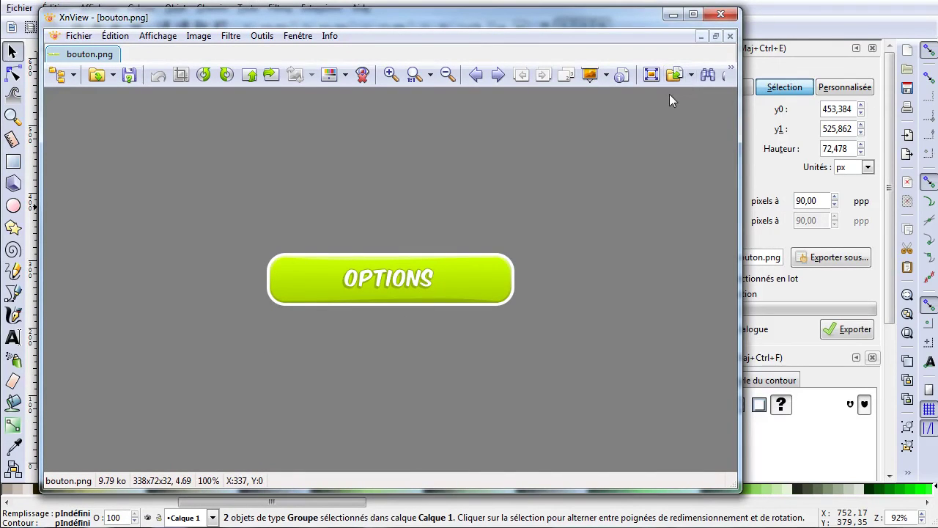
{"action": "left_click", "coordinate": [721, 14]}
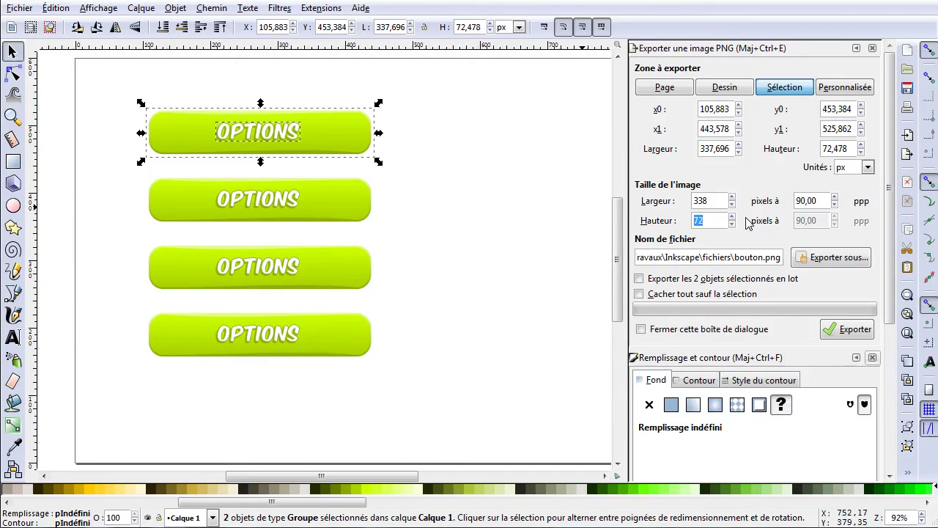
- Export the selected button again at 298 px wide, replacing the existing bouton.png, and check the image in XnView
{"action": "left_click", "coordinate": [712, 200]}
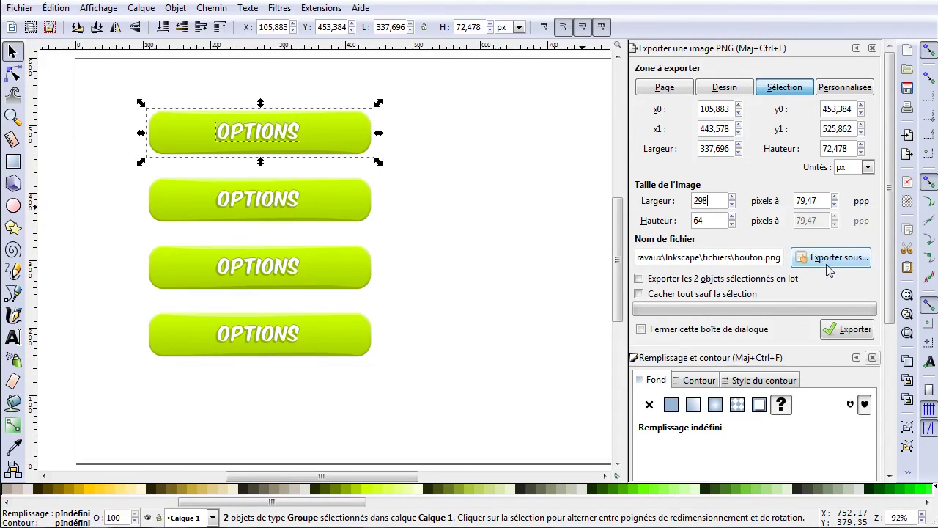
{"action": "left_click", "coordinate": [842, 331]}
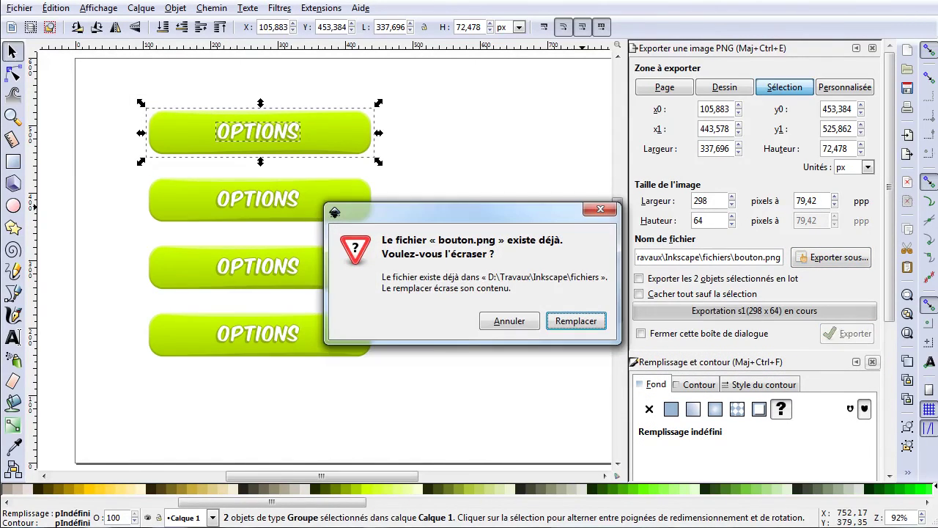
{"action": "left_click", "coordinate": [578, 322]}
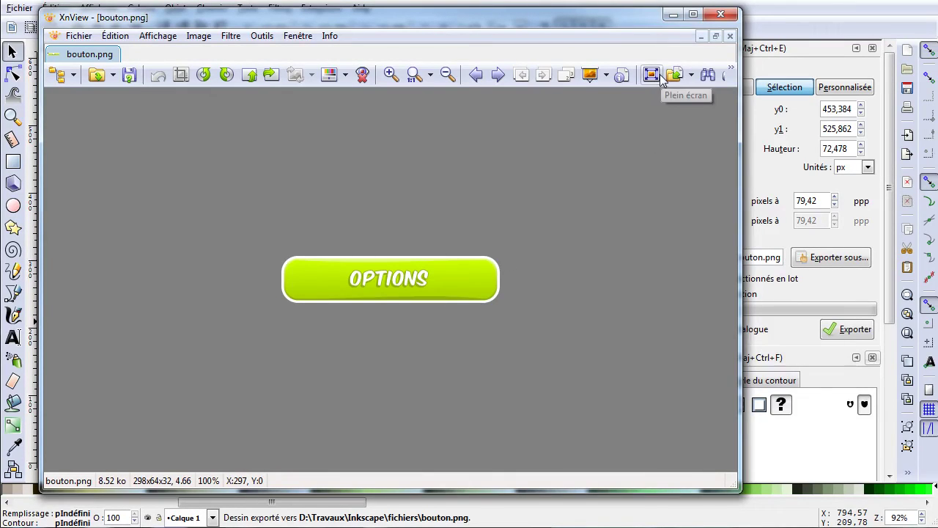
{"action": "left_click", "coordinate": [723, 16]}
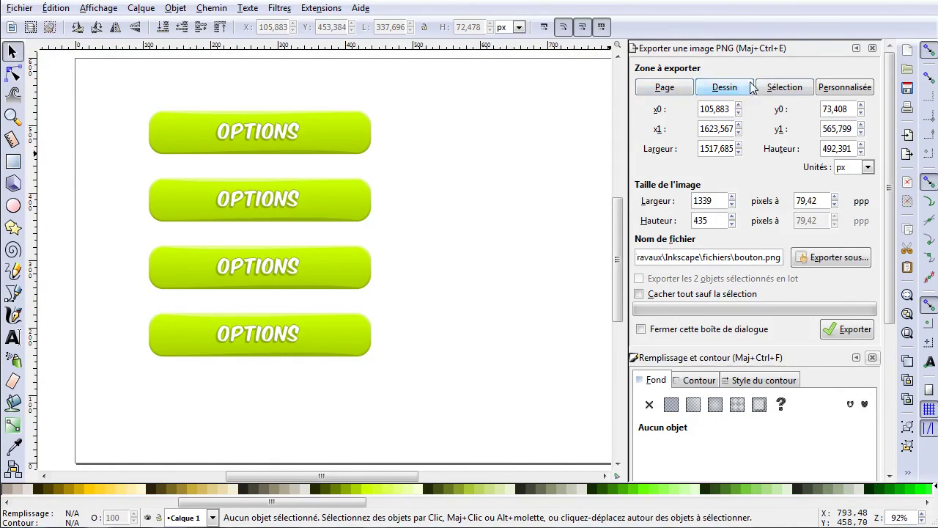
- Reselect the top button and its label and compare the export dimensions for the page area and the selection area
{"action": "left_click", "coordinate": [784, 89]}
{"action": "left_click_drag", "start_coordinate": [89, 87], "coordinate": [416, 178]}
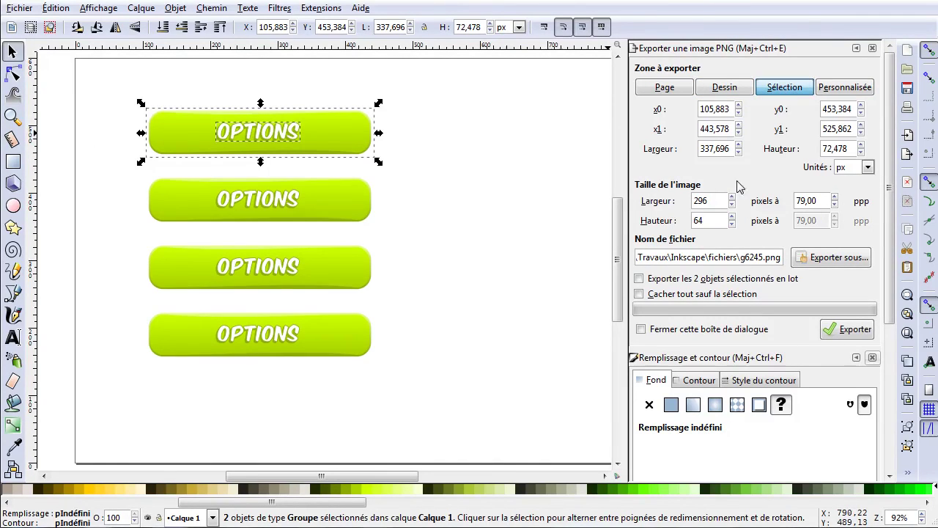
{"action": "left_click", "coordinate": [670, 91]}
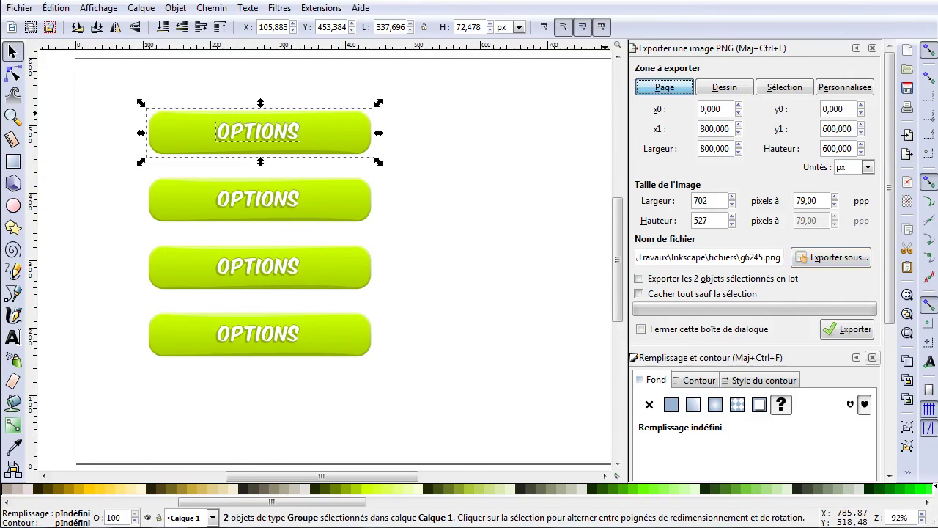
{"action": "left_click", "coordinate": [803, 89]}
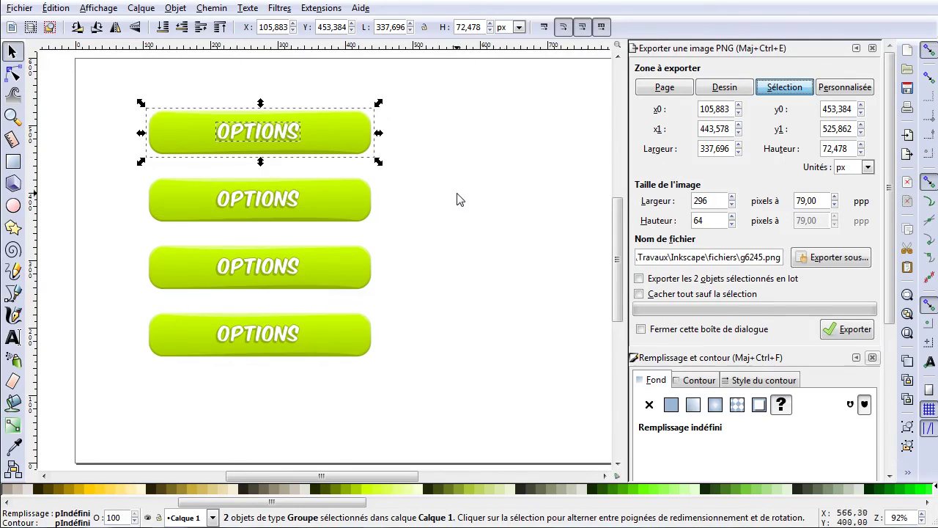
- Select all four "OPTIONS" buttons with their labels, move them together to about X 65, Y 149 px, and deselect them
{"action": "scroll", "coordinate": [456, 198], "scroll_direction": "down", "scroll_amount": 2}
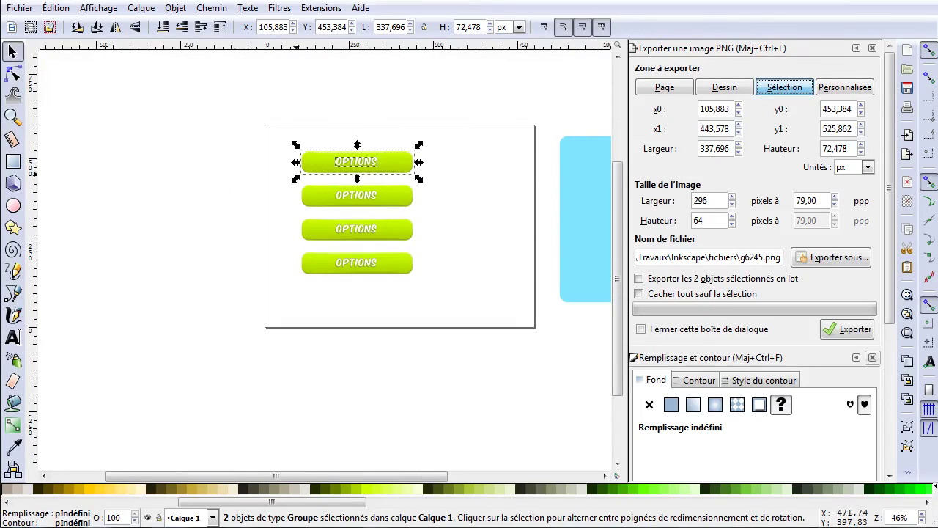
{"action": "left_click_drag", "start_coordinate": [237, 118], "coordinate": [452, 328]}
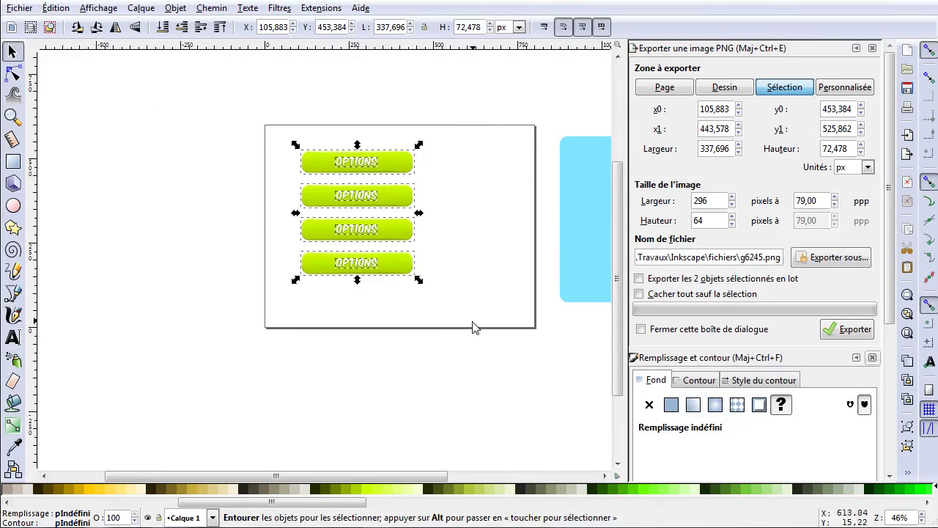
{"action": "left_click_drag", "start_coordinate": [393, 265], "coordinate": [379, 267]}
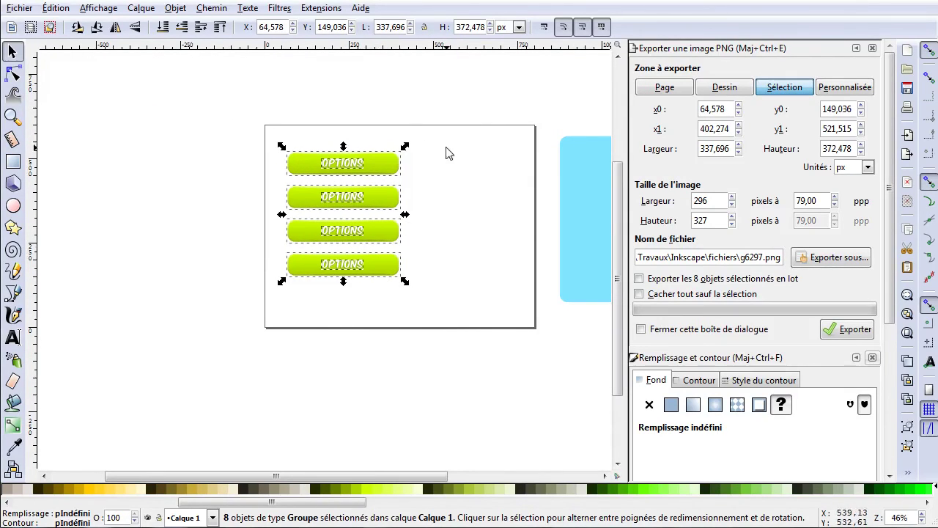
{"action": "left_click", "coordinate": [450, 195]}
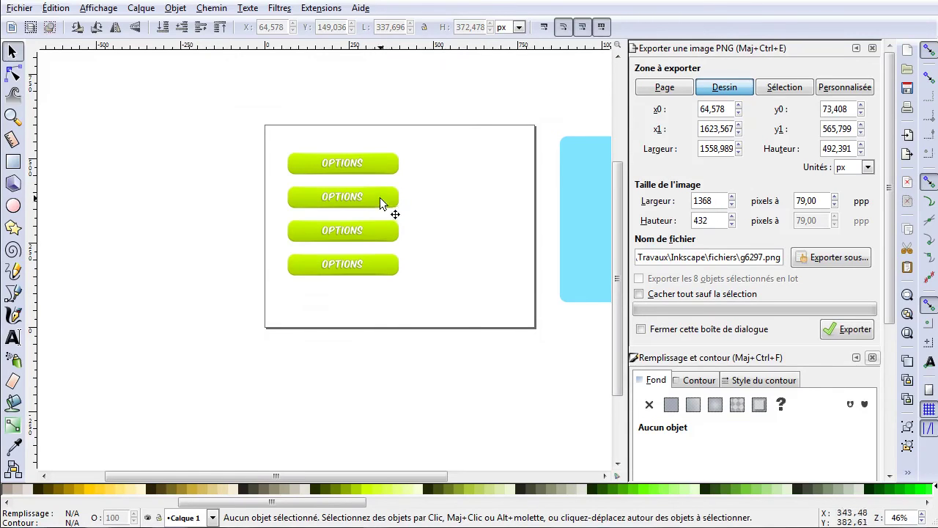
- Move the light blue background rectangle back behind the buttons at about X -22, Y 76 px, and close the PNG export settings
{"action": "scroll", "coordinate": [373, 202], "scroll_direction": "up", "scroll_amount": 1}
{"action": "scroll", "coordinate": [374, 201], "scroll_direction": "down", "scroll_amount": 2}
{"action": "left_click_drag", "start_coordinate": [549, 210], "coordinate": [356, 222]}
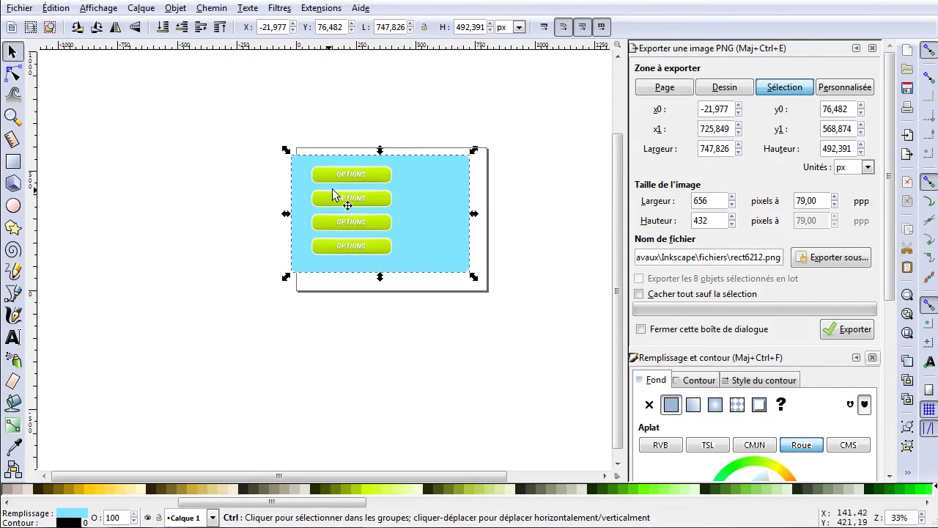
{"action": "scroll", "coordinate": [317, 192], "scroll_direction": "up", "scroll_amount": 4}
{"action": "scroll", "coordinate": [317, 194], "scroll_direction": "down", "scroll_amount": 1}
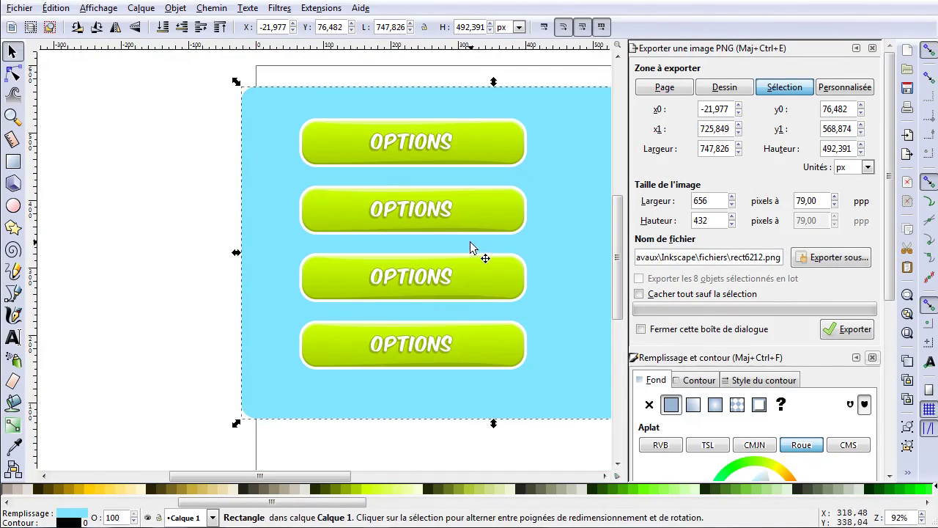
{"action": "left_click", "coordinate": [150, 200]}
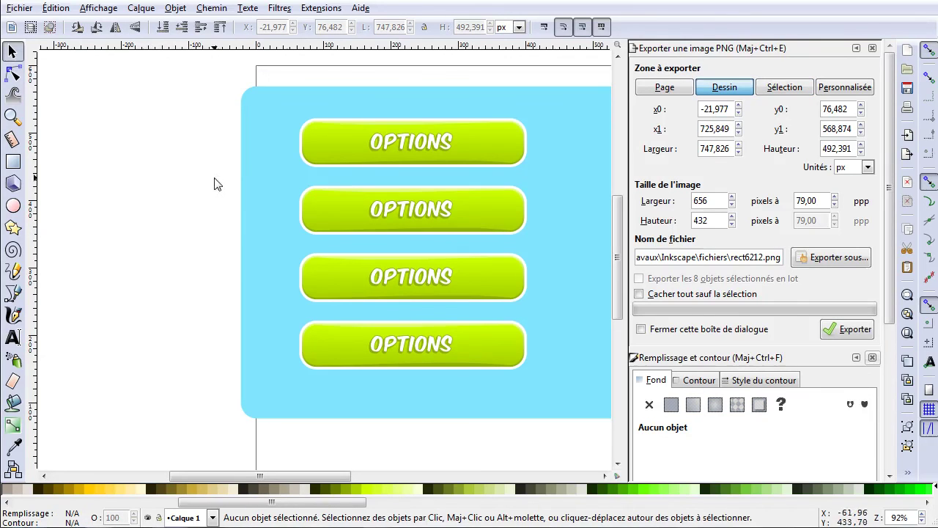
{"action": "left_click", "coordinate": [872, 48]}
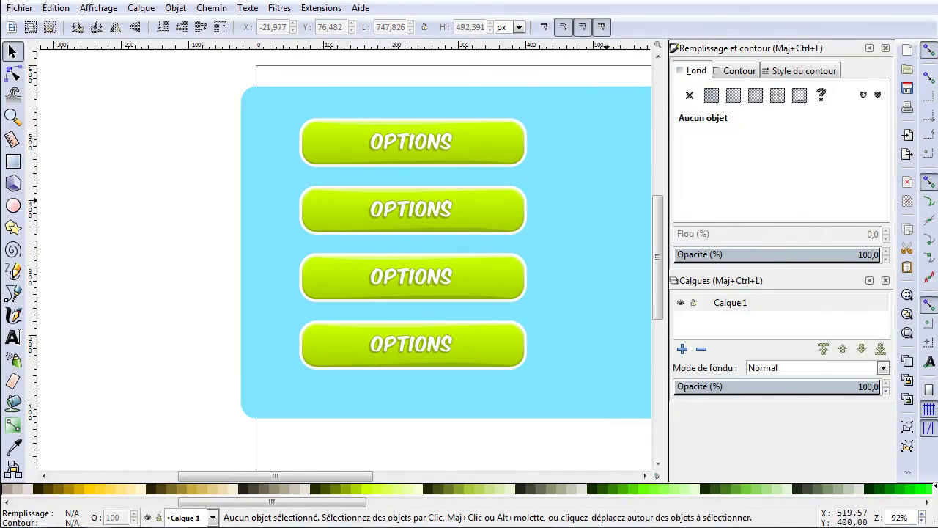
- Hide the layer Calque 1 and show it again
{"action": "left_click", "coordinate": [583, 210]}
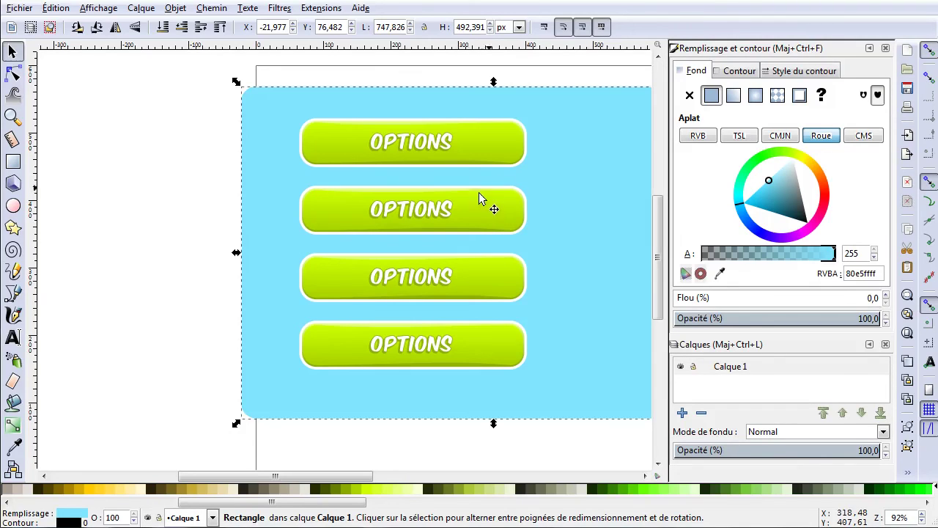
{"action": "left_click", "coordinate": [681, 367]}
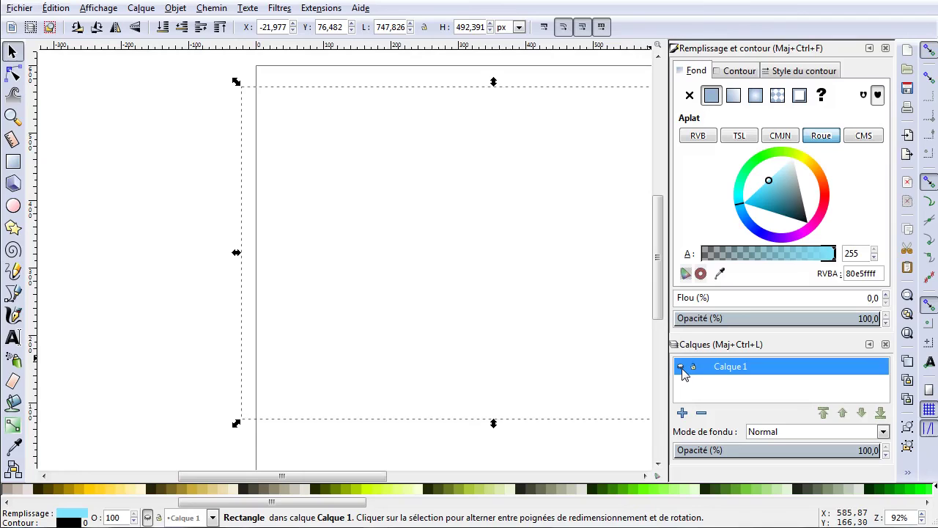
{"action": "left_click", "coordinate": [681, 367]}
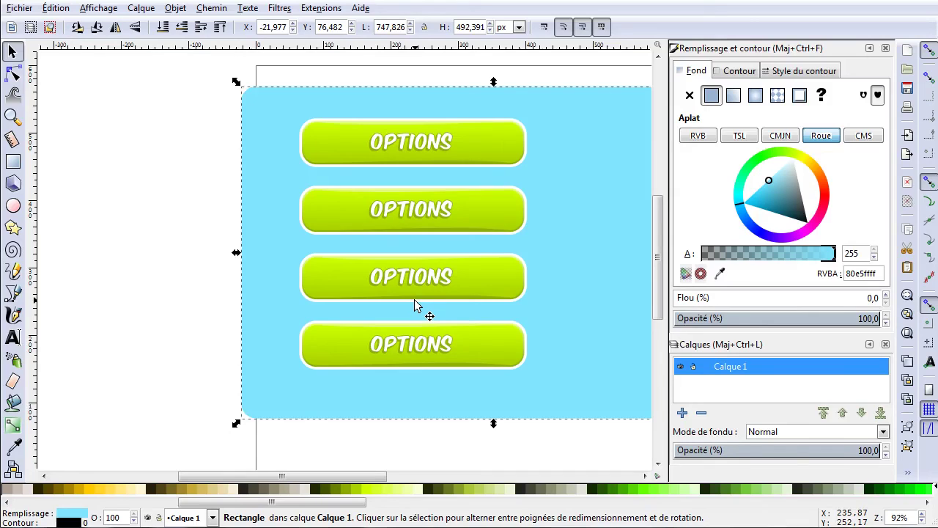
{"action": "left_click_drag", "start_coordinate": [287, 475], "coordinate": [337, 475]}
{"action": "left_click", "coordinate": [618, 358]}
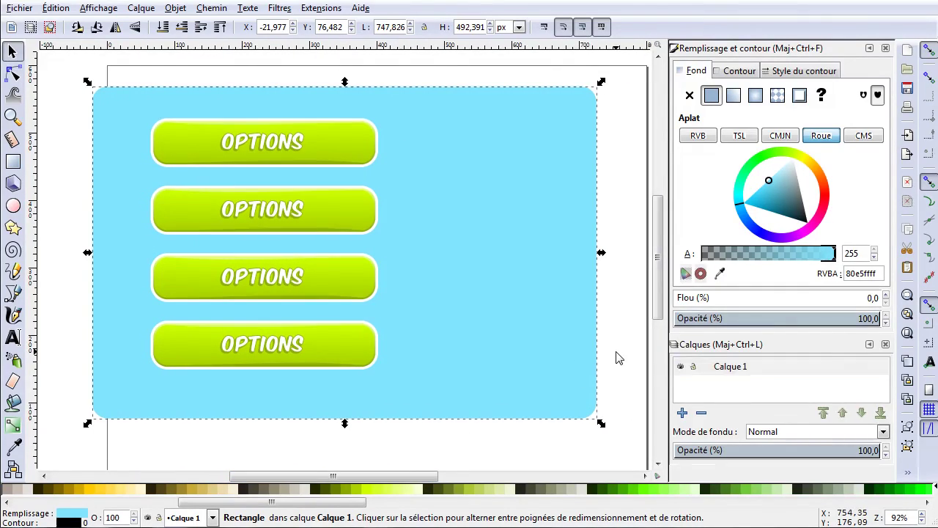